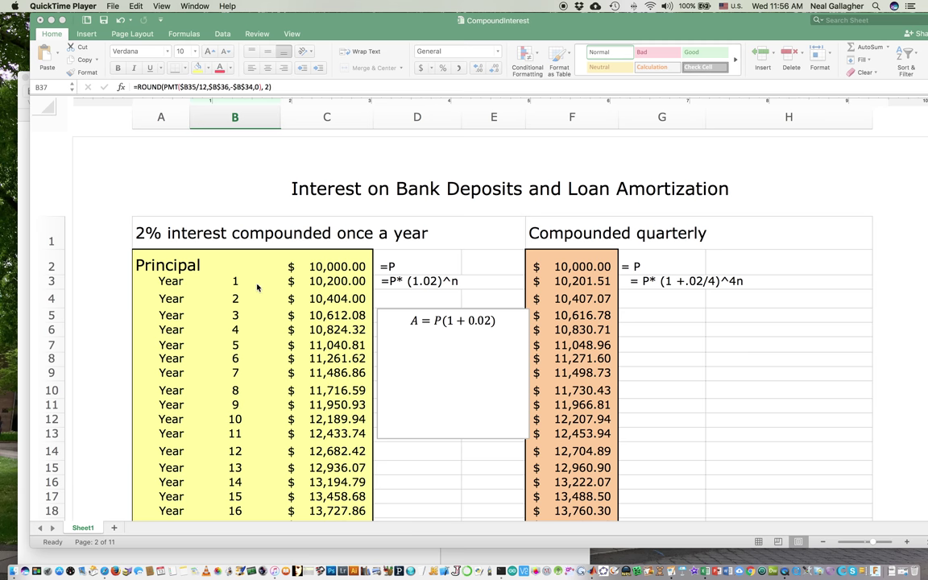
Bring the workbook forward, check the 10,000 principal in C2, and start editing the text-box equation
{"action": "left_click", "coordinate": [316, 271]}
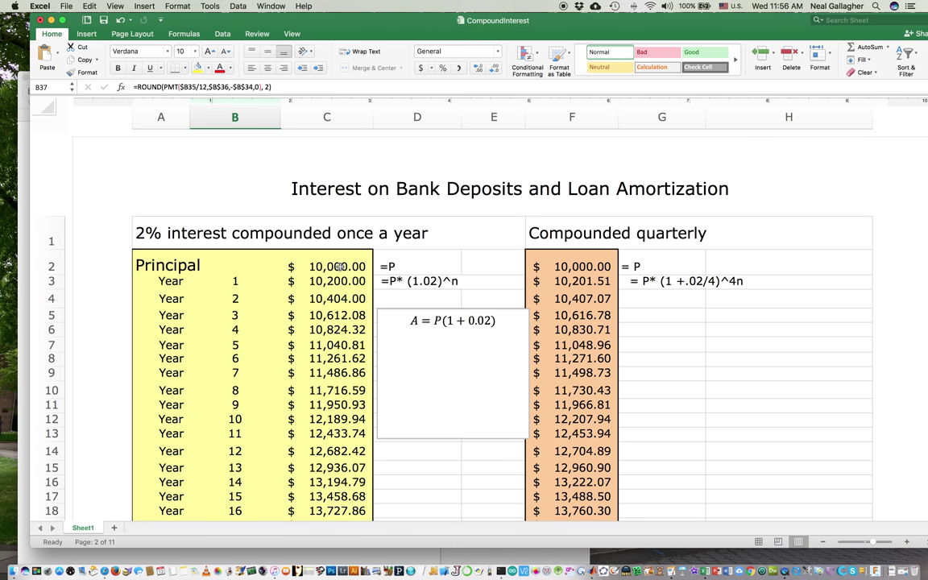
{"action": "left_click", "coordinate": [338, 267]}
{"action": "scroll", "coordinate": [314, 268], "scroll_direction": "down", "scroll_amount": 1}
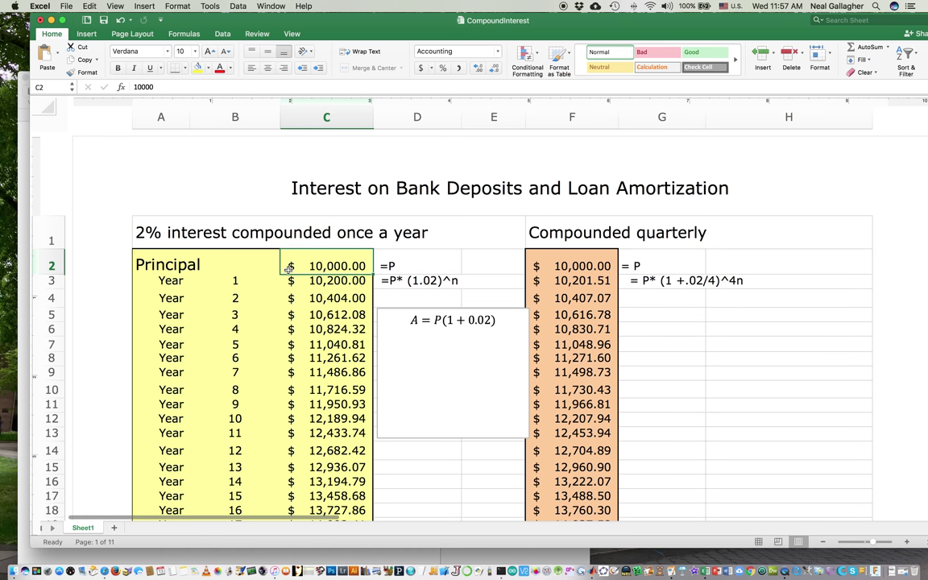
{"action": "scroll", "coordinate": [288, 269], "scroll_direction": "up", "scroll_amount": 1}
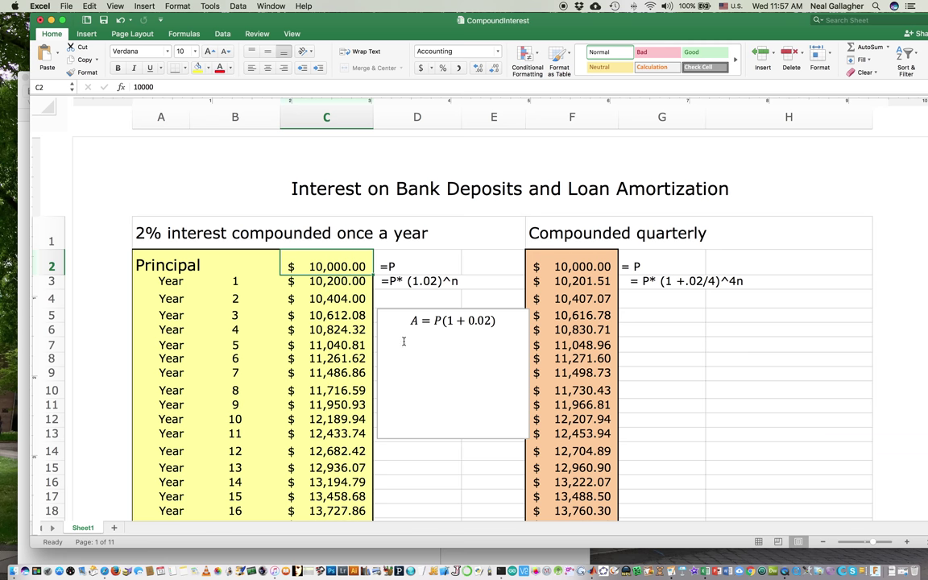
{"action": "double_click", "coordinate": [416, 321]}
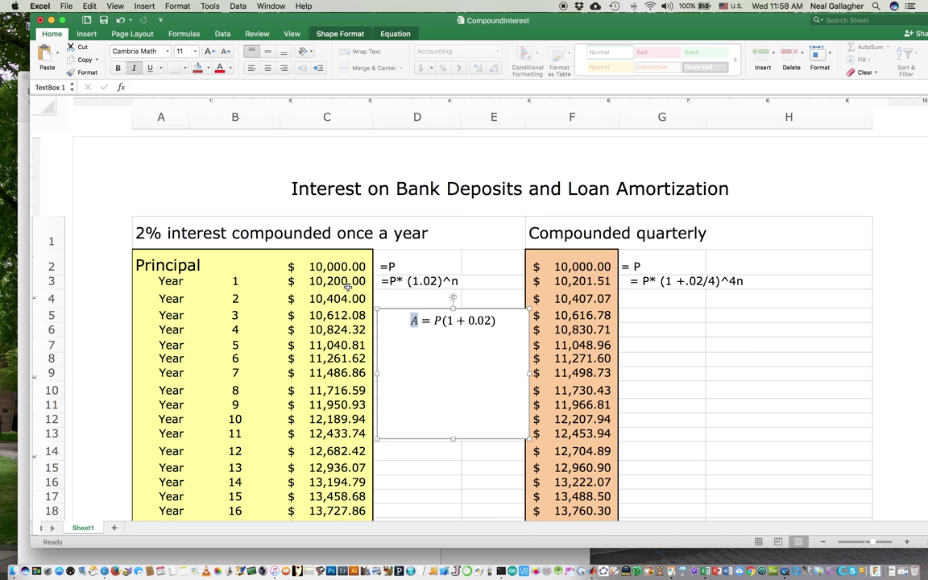
Append a second (1 + 0.02) factor after the text-box equation
{"action": "left_click", "coordinate": [494, 329]}
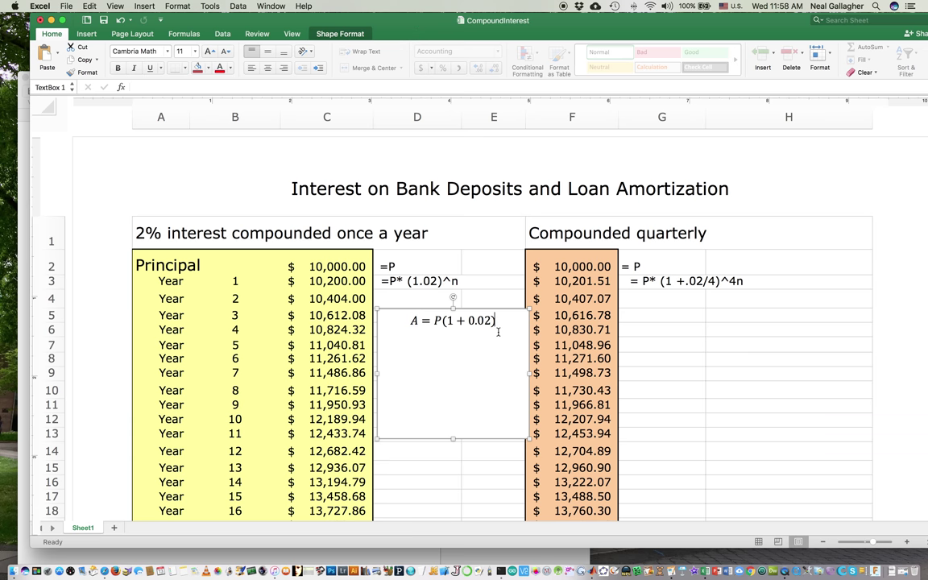
{"action": "key", "text": "Right"}
{"action": "type", "text": "("}
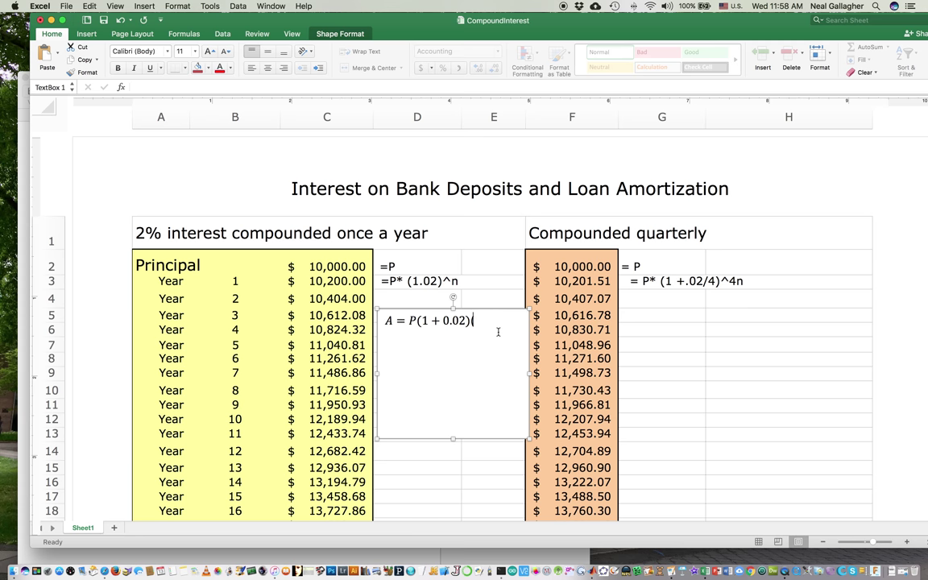
{"action": "type", "text": "1 + 0.02)"}
{"action": "left_click", "coordinate": [322, 266]}
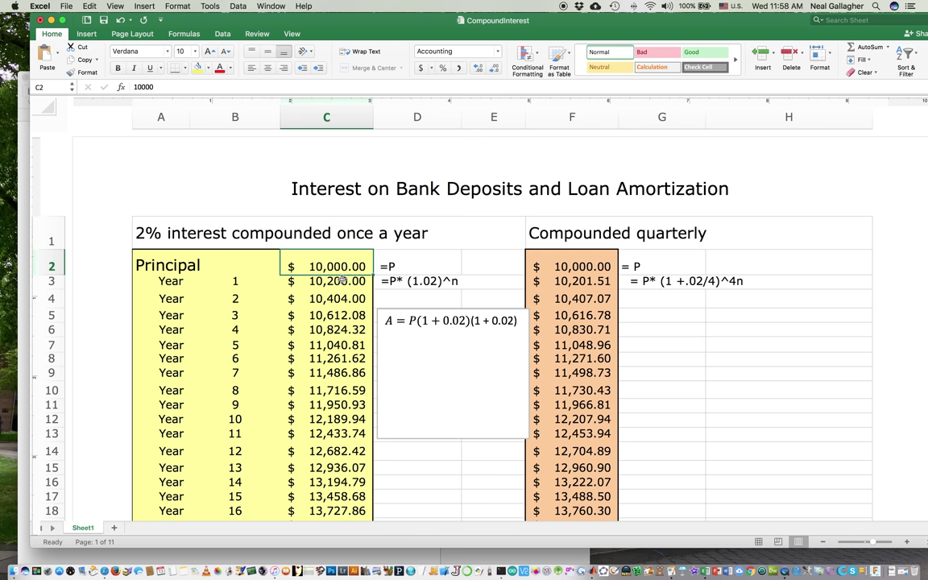
{"action": "left_click", "coordinate": [342, 281]}
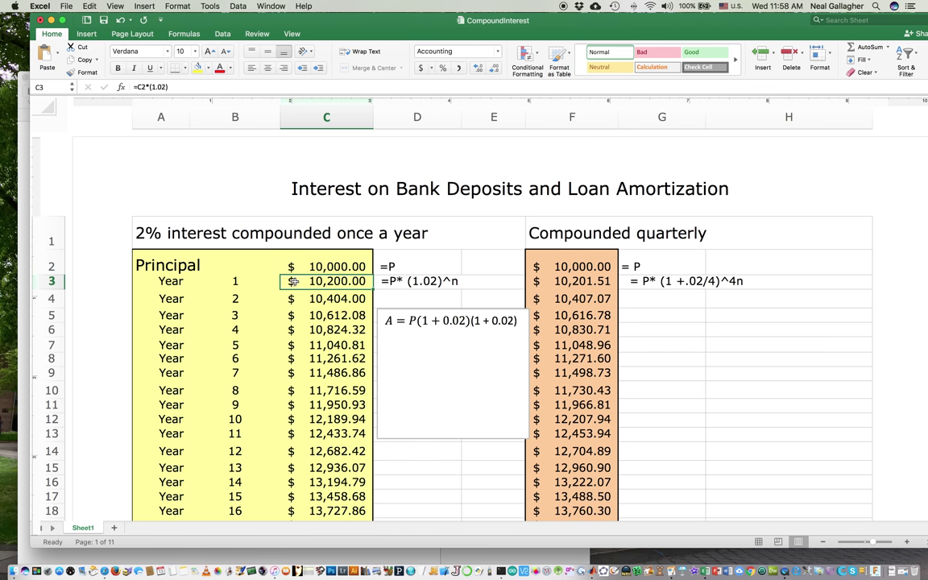
{"action": "left_click", "coordinate": [345, 299]}
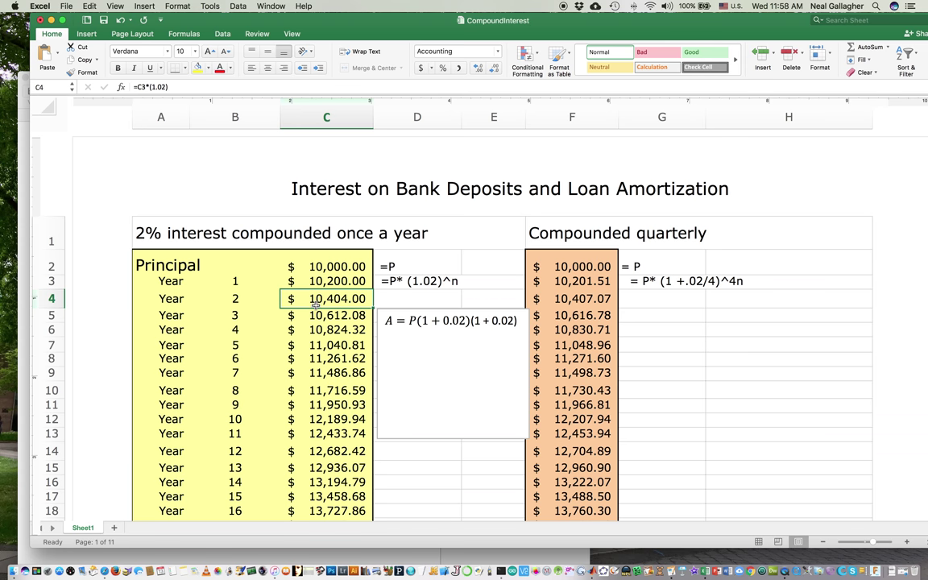
{"action": "left_click", "coordinate": [348, 318]}
{"action": "scroll", "coordinate": [348, 318], "scroll_direction": "down", "scroll_amount": 5}
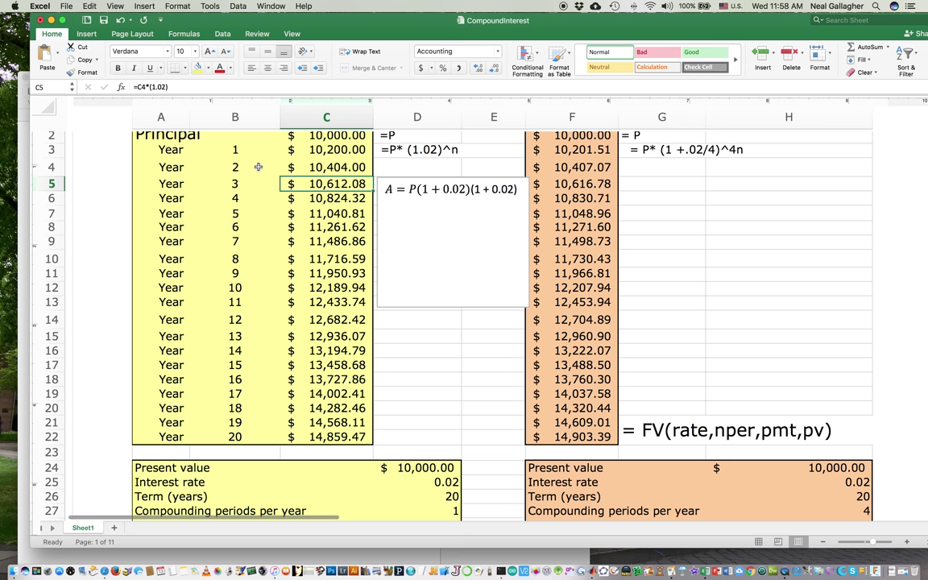
{"action": "scroll", "coordinate": [249, 203], "scroll_direction": "up", "scroll_amount": 2}
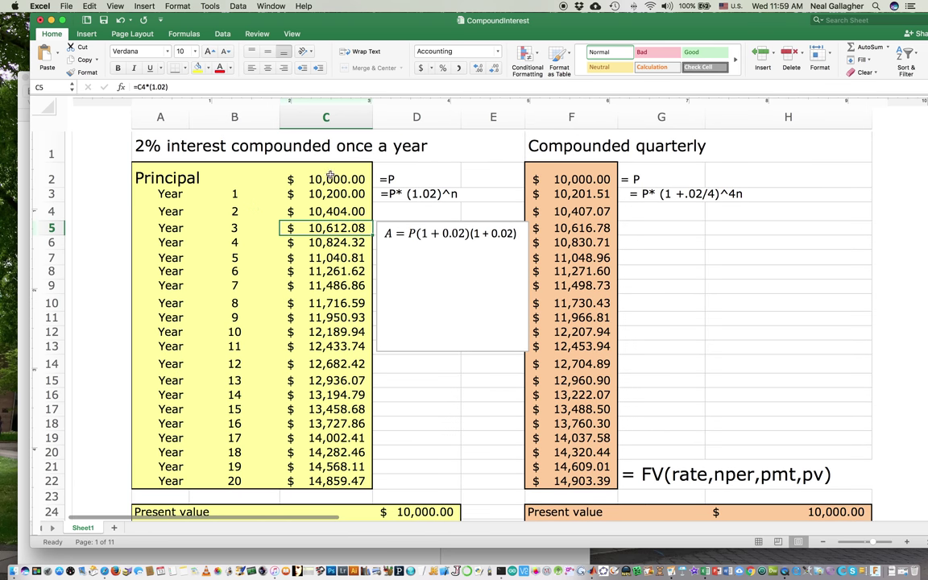
{"action": "scroll", "coordinate": [300, 422], "scroll_direction": "down", "scroll_amount": 3}
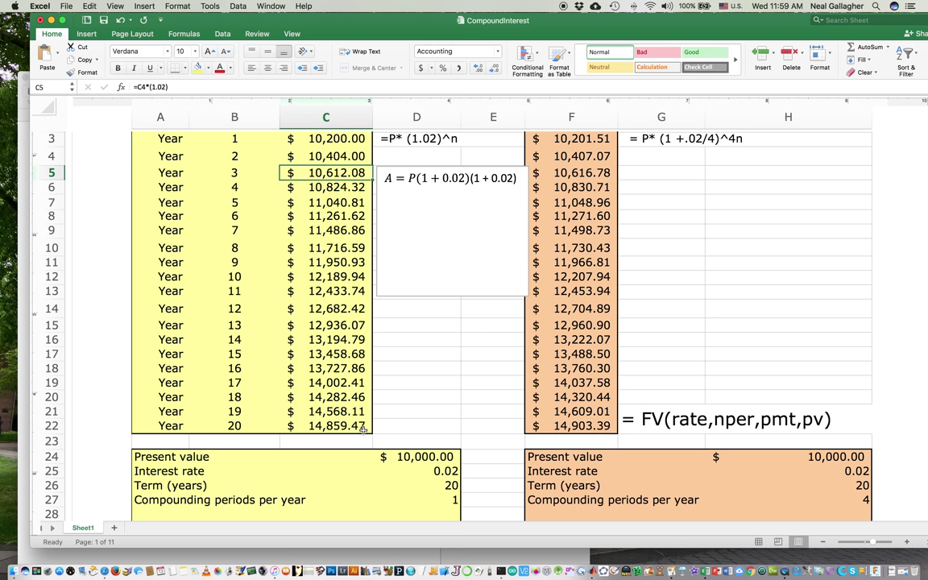
{"action": "scroll", "coordinate": [329, 414], "scroll_direction": "up", "scroll_amount": 5}
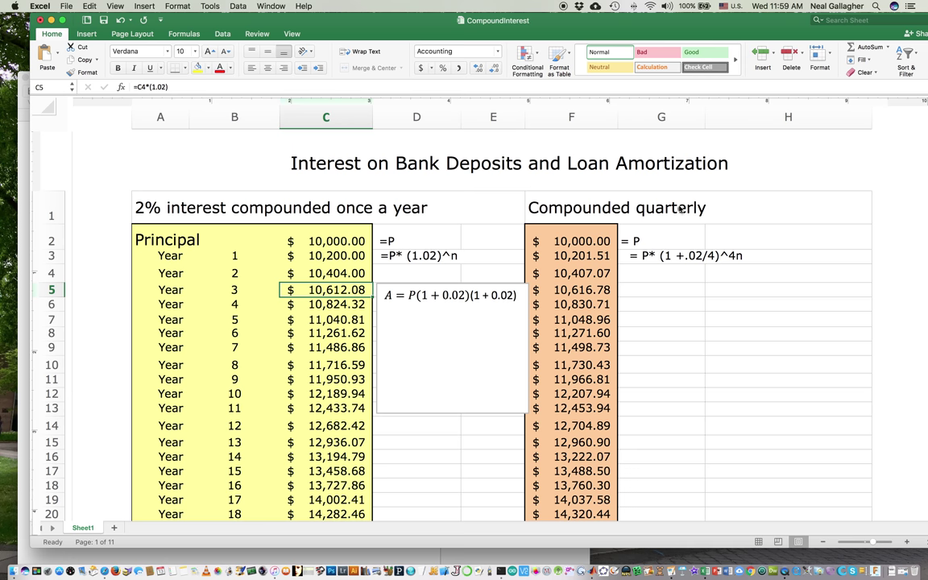
{"action": "scroll", "coordinate": [680, 209], "scroll_direction": "right", "scroll_amount": 1}
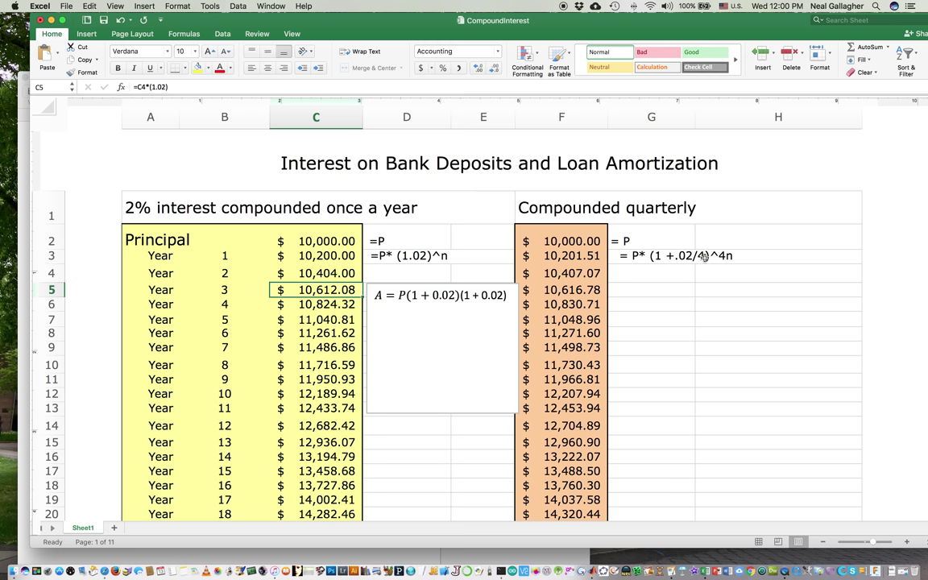
Change both equation factors to (1 + 0.02/4), then select and delete the equation text
{"action": "left_click", "coordinate": [450, 296]}
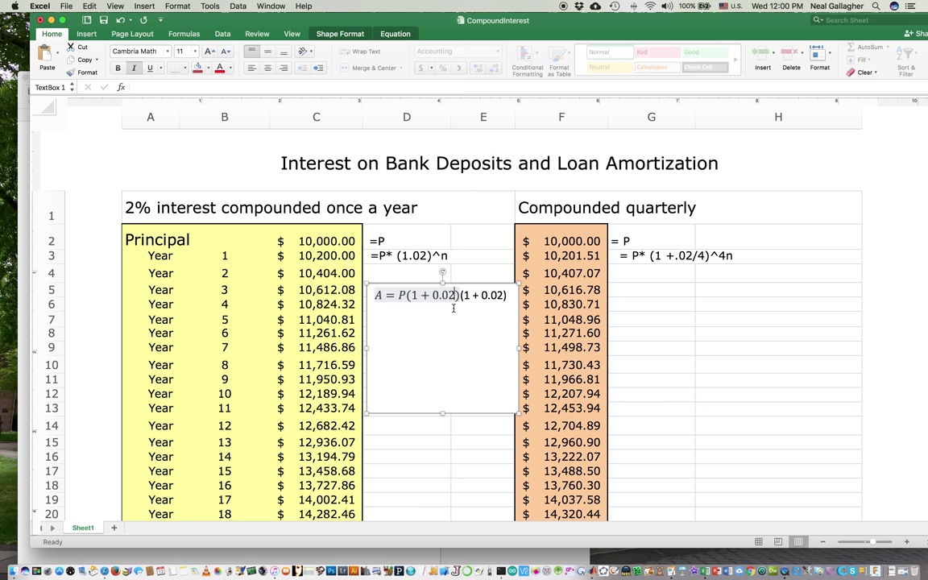
{"action": "type", "text": "/4"}
{"action": "left_click", "coordinate": [397, 310]}
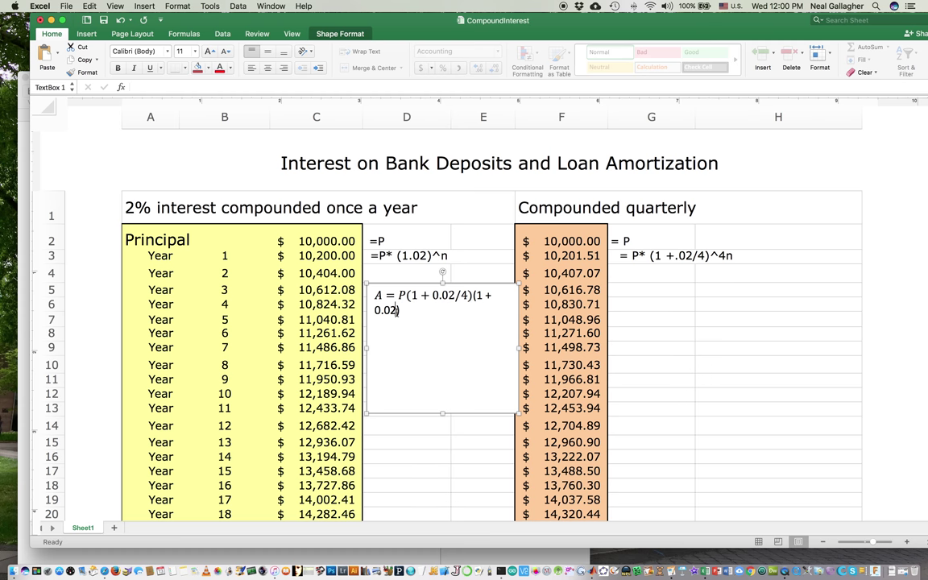
{"action": "type", "text": "/4"}
{"action": "left_click_drag", "start_coordinate": [411, 310], "coordinate": [375, 295]}
{"action": "key", "text": "BackSpace"}
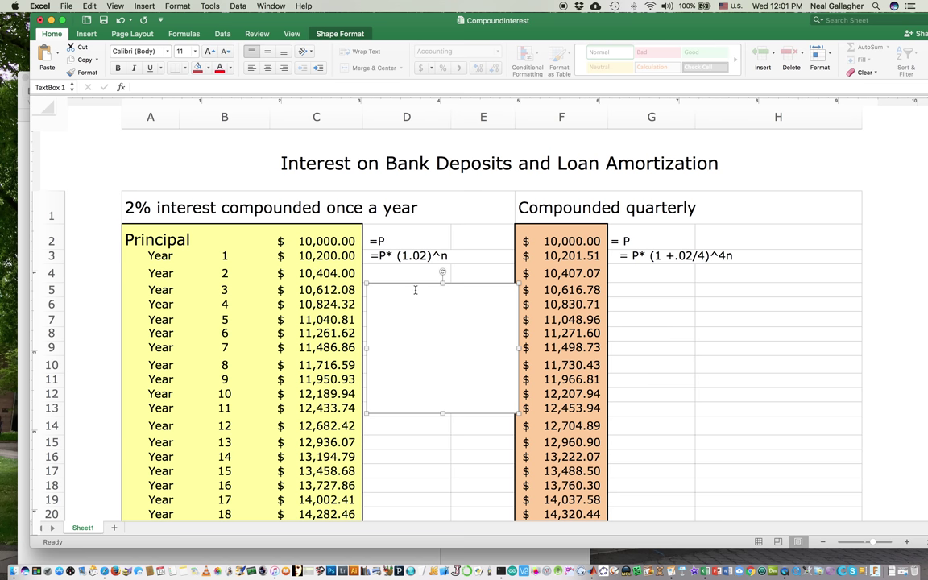
Scroll down to the summary totals of $14,859.47 yearly and $14,903.39 quarterly
{"action": "scroll", "coordinate": [527, 323], "scroll_direction": "down", "scroll_amount": 5}
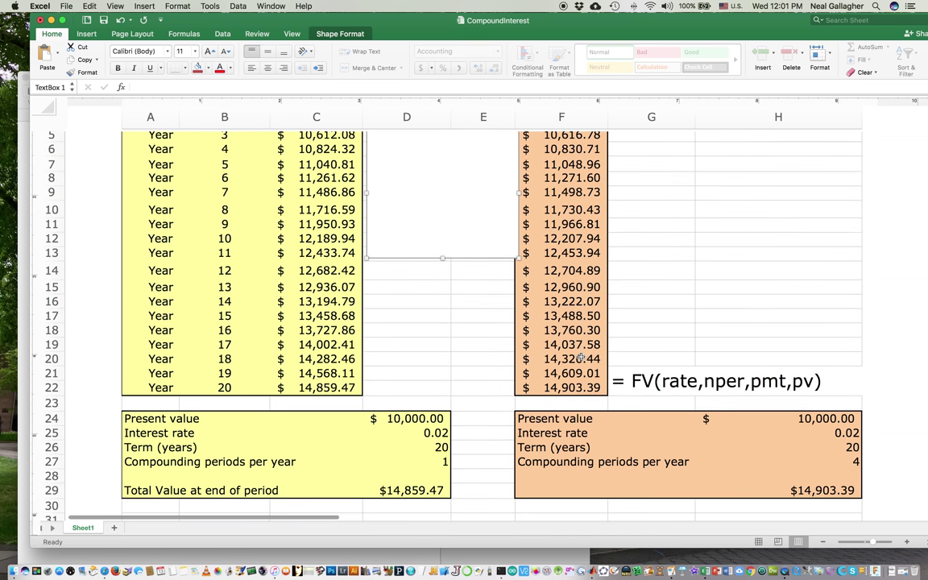
{"action": "scroll", "coordinate": [579, 358], "scroll_direction": "down", "scroll_amount": 2}
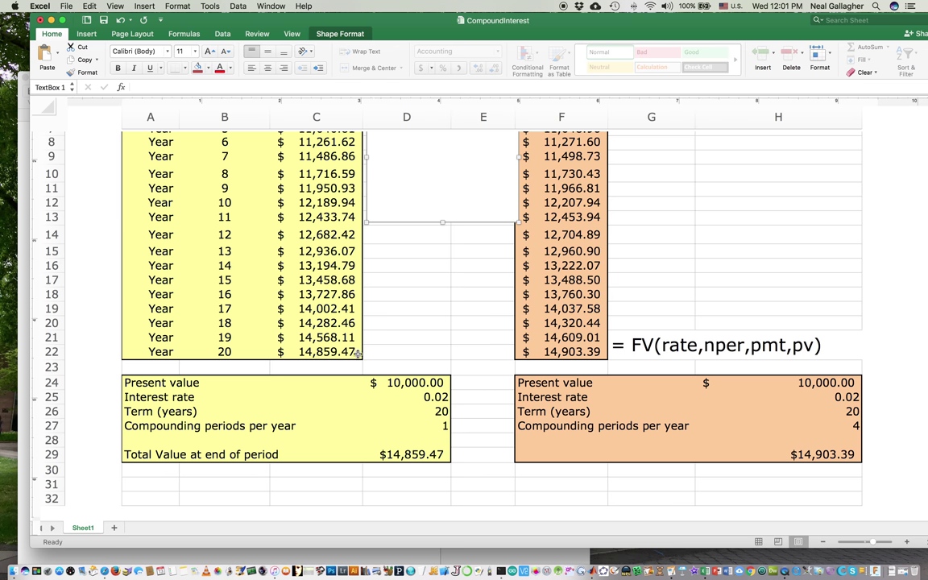
{"action": "scroll", "coordinate": [466, 341], "scroll_direction": "up", "scroll_amount": 5}
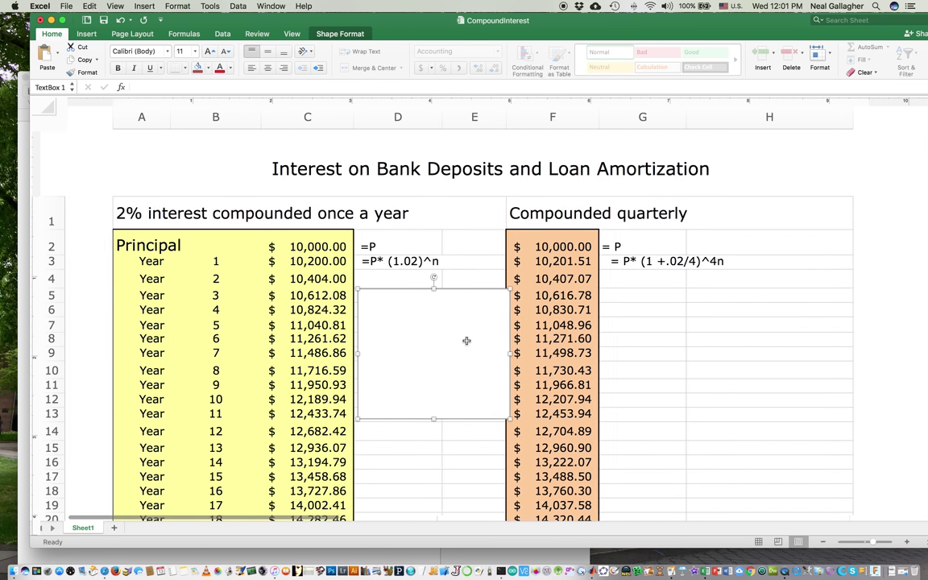
{"action": "scroll", "coordinate": [466, 341], "scroll_direction": "left", "scroll_amount": 1}
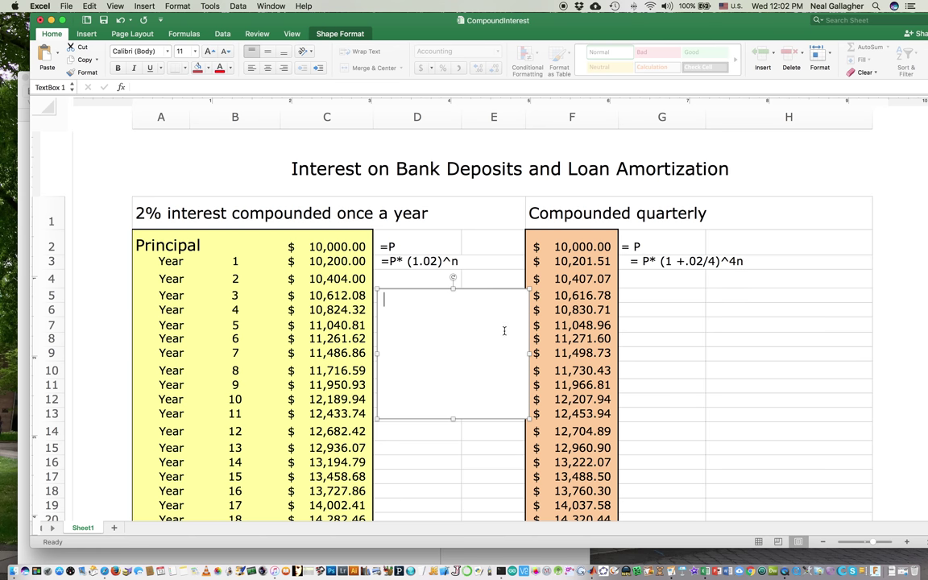
Enter A =P(1+.02/12)^12n in the text box and place the cursor between = and P
{"action": "scroll", "coordinate": [501, 328], "scroll_direction": "down", "scroll_amount": 10}
{"action": "scroll", "coordinate": [501, 329], "scroll_direction": "up", "scroll_amount": 6}
{"action": "scroll", "coordinate": [502, 330], "scroll_direction": "up", "scroll_amount": 3}
{"action": "scroll", "coordinate": [505, 330], "scroll_direction": "down", "scroll_amount": 2}
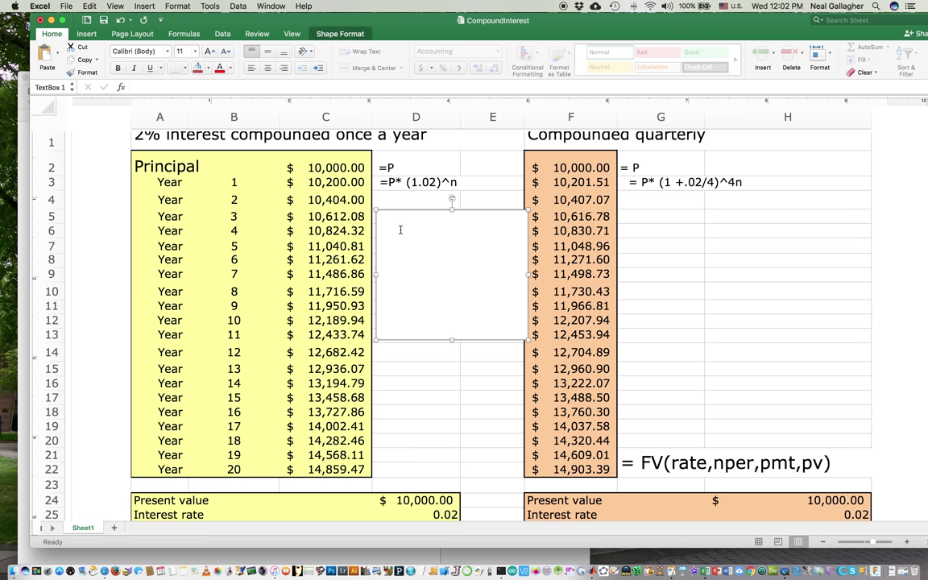
{"action": "type", "text": "A =P(1+.02/12)^12"}
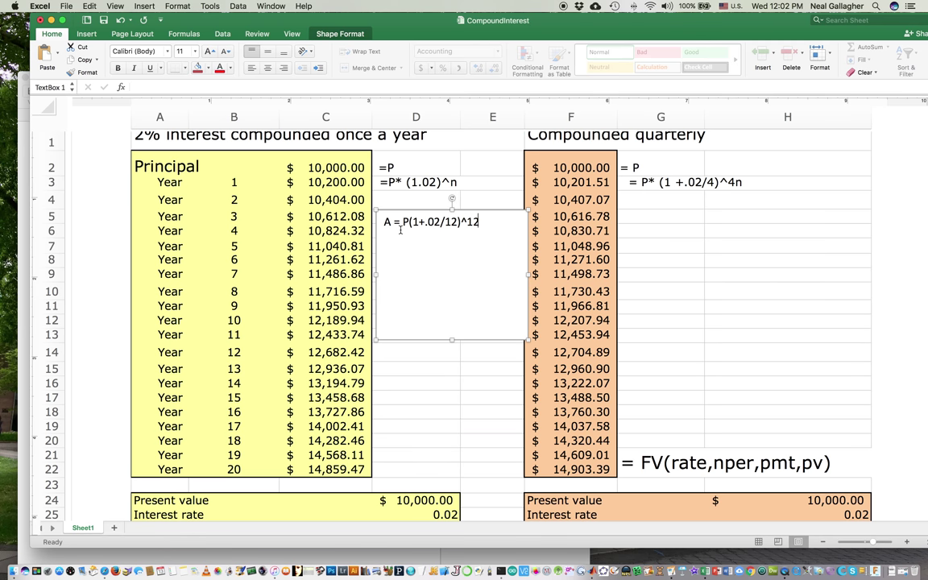
{"action": "type", "text": "n"}
{"action": "left_click", "coordinate": [401, 224]}
{"action": "scroll", "coordinate": [426, 242], "scroll_direction": "right", "scroll_amount": 2}
{"action": "scroll", "coordinate": [426, 242], "scroll_direction": "right", "scroll_amount": 6}
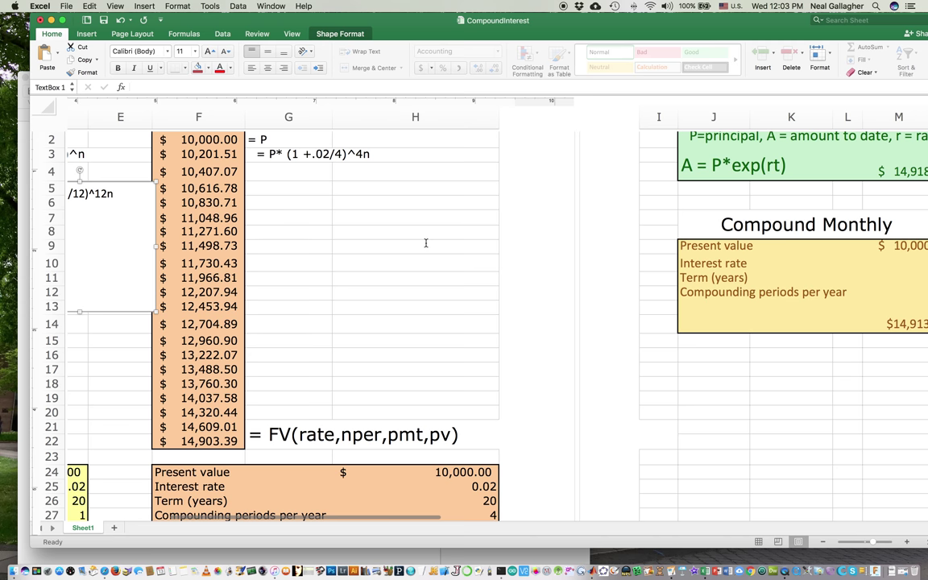
{"action": "scroll", "coordinate": [568, 236], "scroll_direction": "up", "scroll_amount": 3}
{"action": "scroll", "coordinate": [568, 236], "scroll_direction": "right", "scroll_amount": 1}
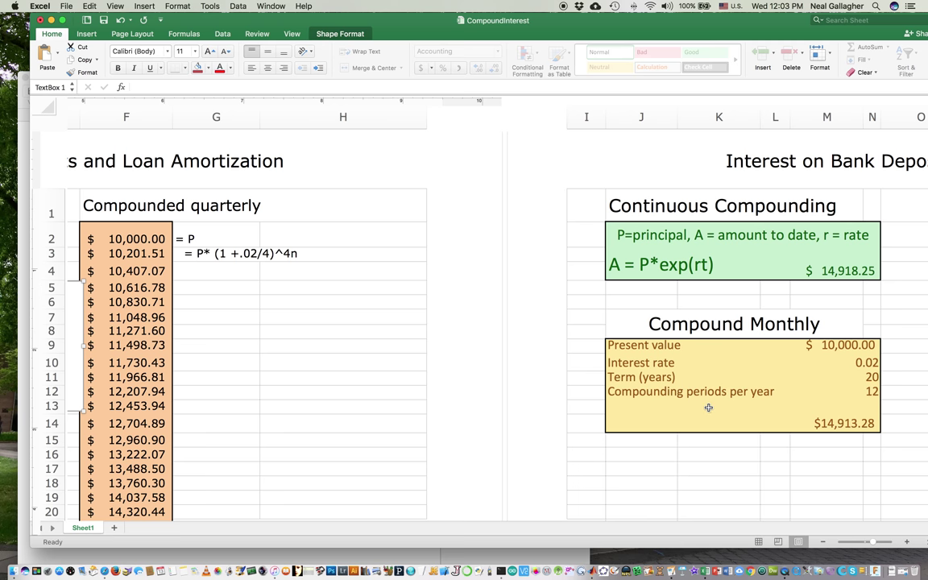
{"action": "scroll", "coordinate": [708, 408], "scroll_direction": "up", "scroll_amount": 1}
{"action": "scroll", "coordinate": [708, 407], "scroll_direction": "left", "scroll_amount": 1}
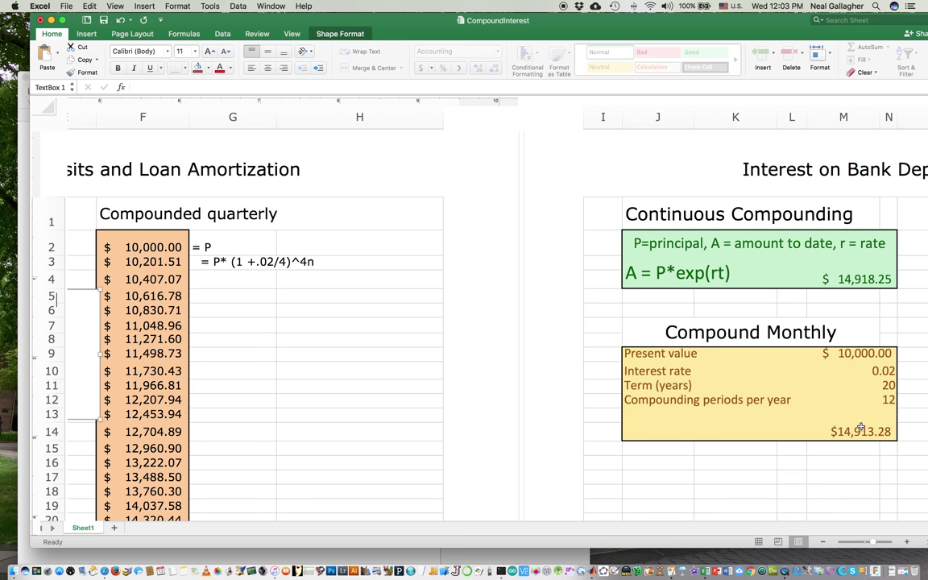
{"action": "scroll", "coordinate": [846, 439], "scroll_direction": "left", "scroll_amount": 1}
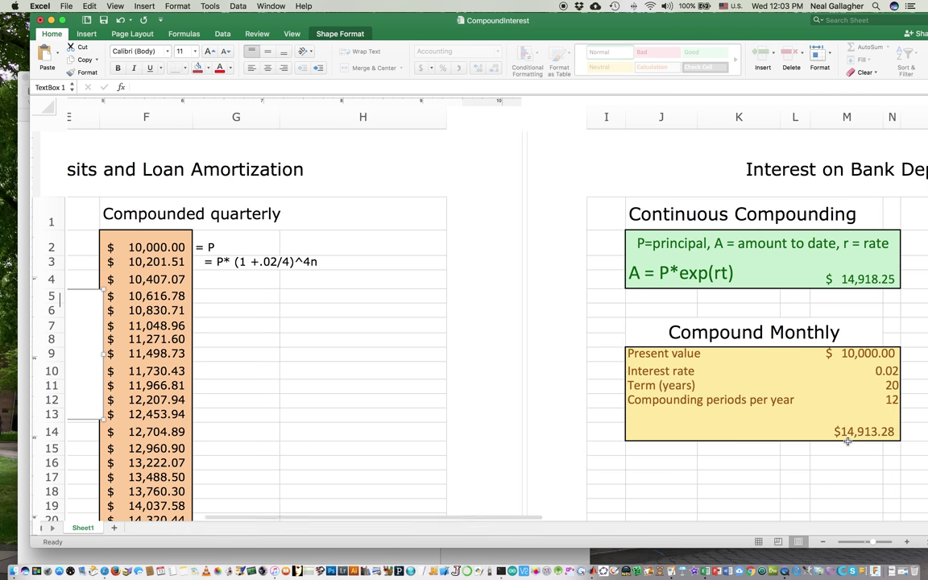
{"action": "scroll", "coordinate": [855, 435], "scroll_direction": "left", "scroll_amount": 5}
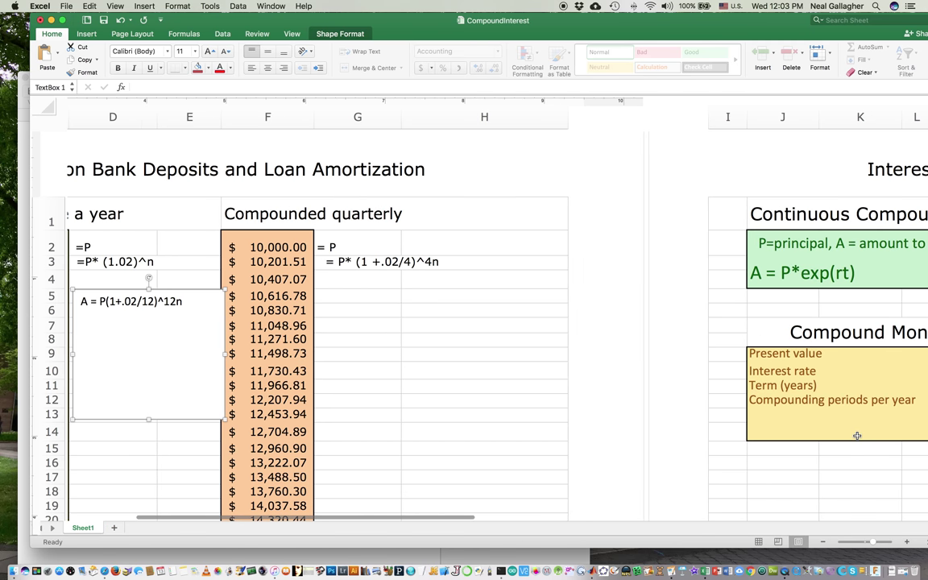
{"action": "scroll", "coordinate": [701, 388], "scroll_direction": "left", "scroll_amount": 5}
{"action": "scroll", "coordinate": [657, 403], "scroll_direction": "left", "scroll_amount": 1}
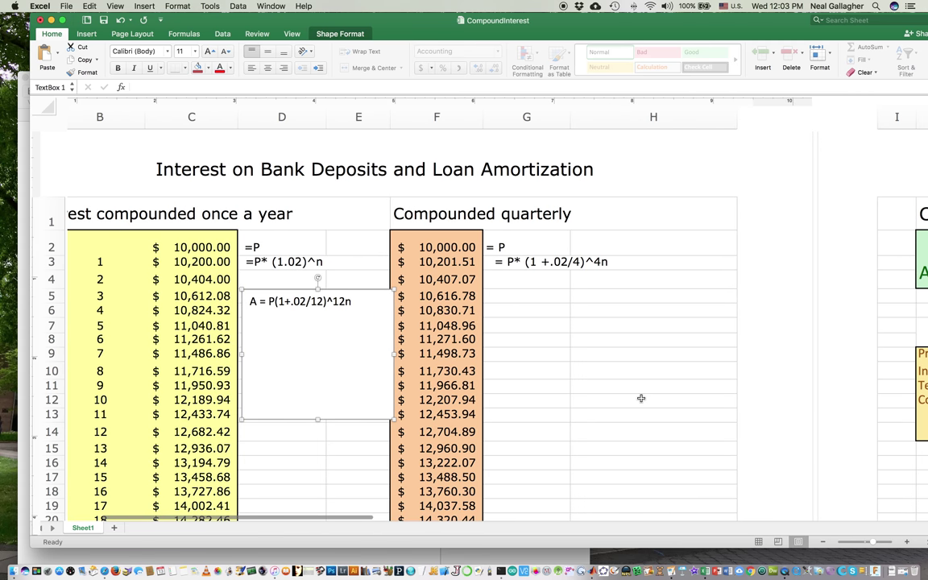
{"action": "scroll", "coordinate": [642, 394], "scroll_direction": "down", "scroll_amount": 5}
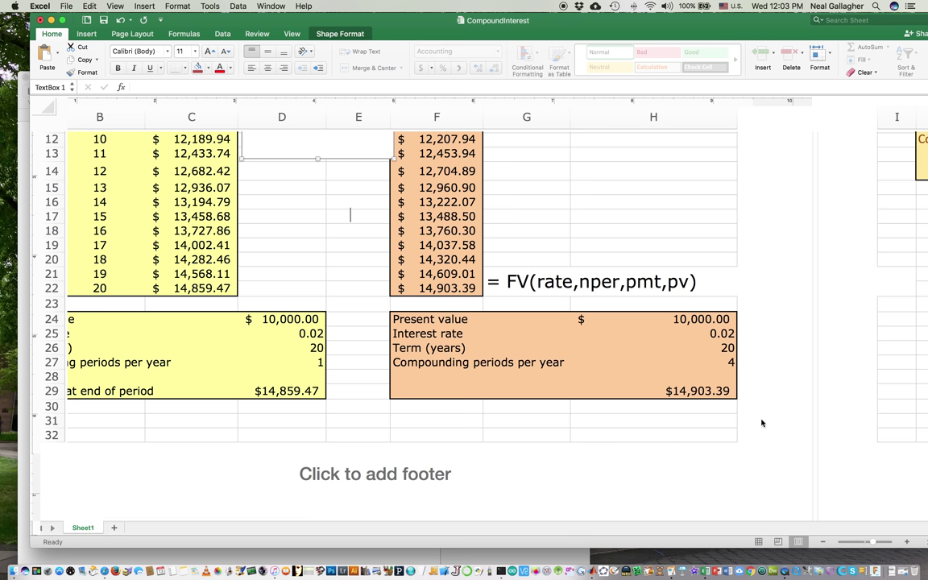
{"action": "scroll", "coordinate": [737, 403], "scroll_direction": "up", "scroll_amount": 5}
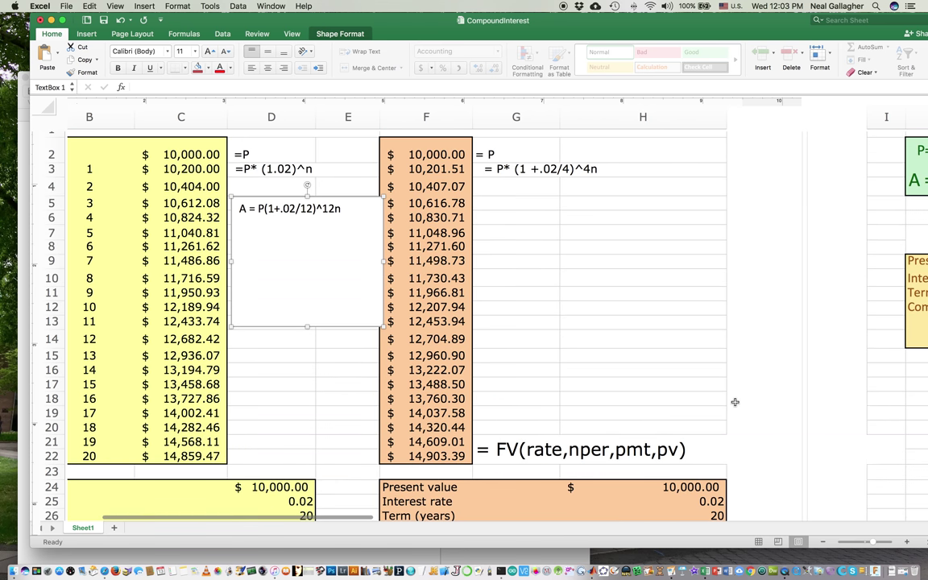
{"action": "scroll", "coordinate": [735, 402], "scroll_direction": "right", "scroll_amount": 5}
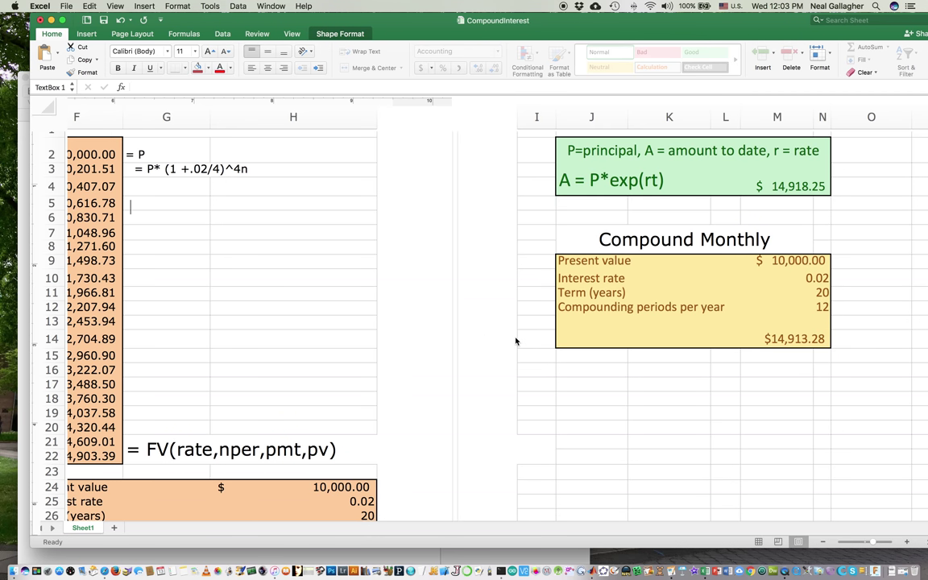
{"action": "scroll", "coordinate": [516, 342], "scroll_direction": "left", "scroll_amount": 4}
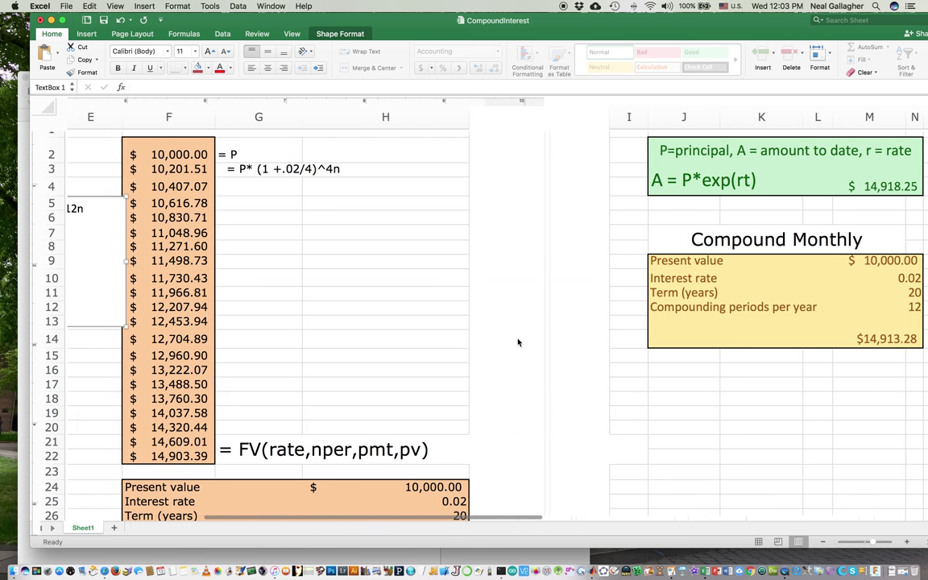
{"action": "scroll", "coordinate": [519, 342], "scroll_direction": "left", "scroll_amount": 2}
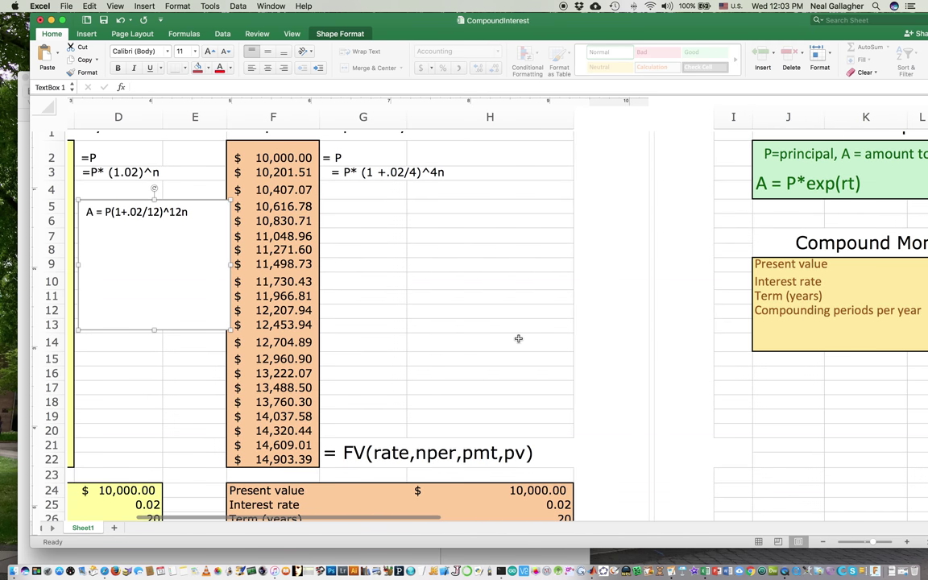
{"action": "scroll", "coordinate": [518, 339], "scroll_direction": "right", "scroll_amount": 3}
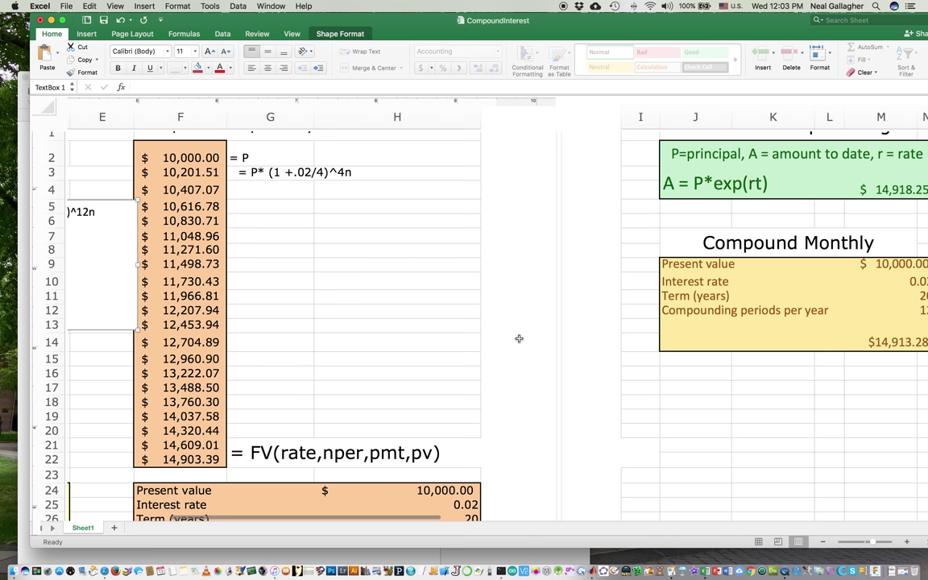
{"action": "scroll", "coordinate": [519, 338], "scroll_direction": "right", "scroll_amount": 3}
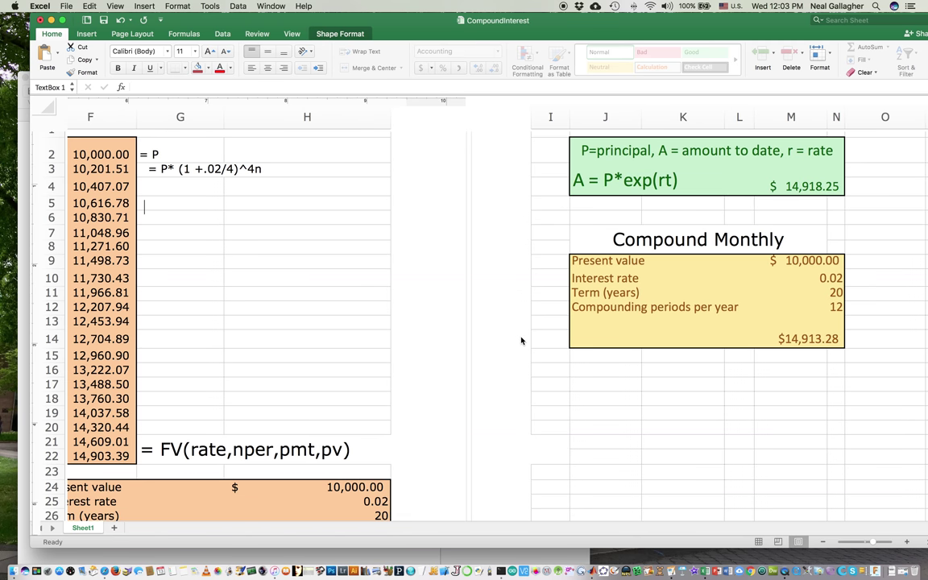
{"action": "scroll", "coordinate": [521, 341], "scroll_direction": "left", "scroll_amount": 5}
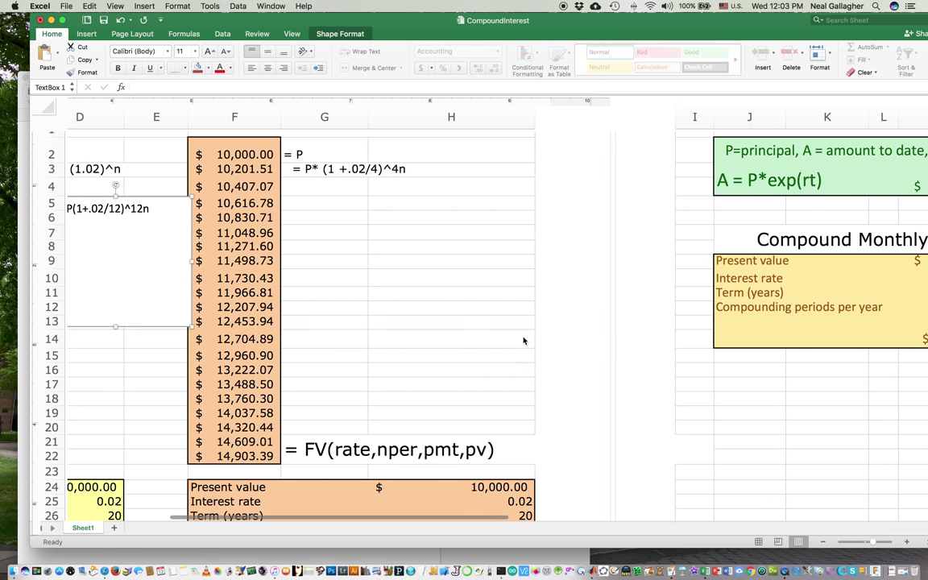
{"action": "scroll", "coordinate": [522, 341], "scroll_direction": "left", "scroll_amount": 6}
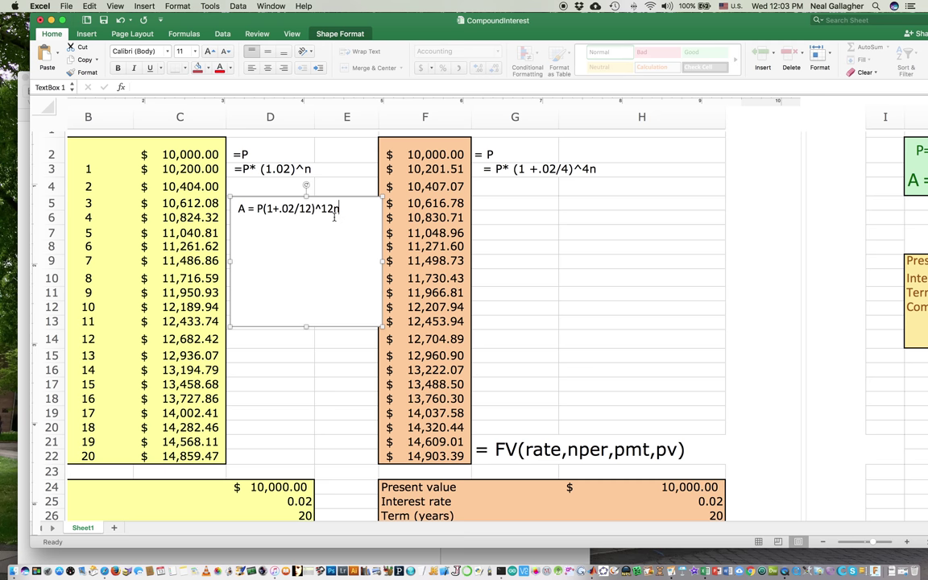
{"action": "scroll", "coordinate": [334, 216], "scroll_direction": "up", "scroll_amount": 3}
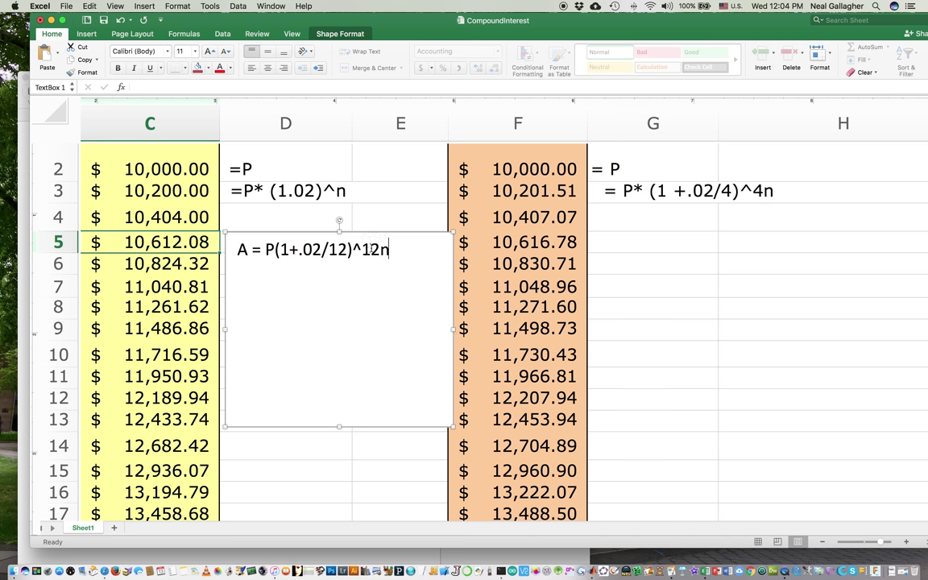
{"action": "scroll", "coordinate": [382, 299], "scroll_direction": "right", "scroll_amount": 5}
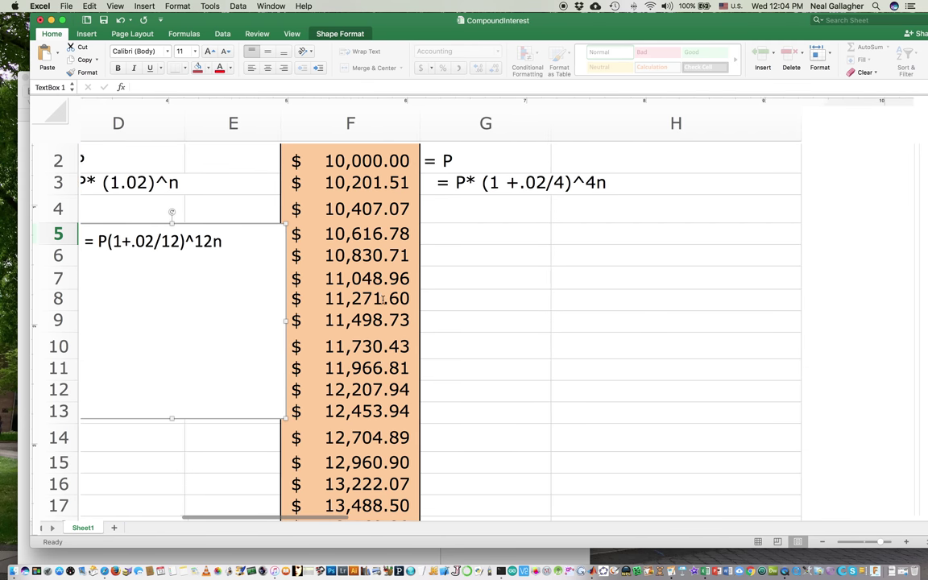
{"action": "scroll", "coordinate": [382, 299], "scroll_direction": "up", "scroll_amount": 3}
{"action": "scroll", "coordinate": [382, 299], "scroll_direction": "right", "scroll_amount": 3}
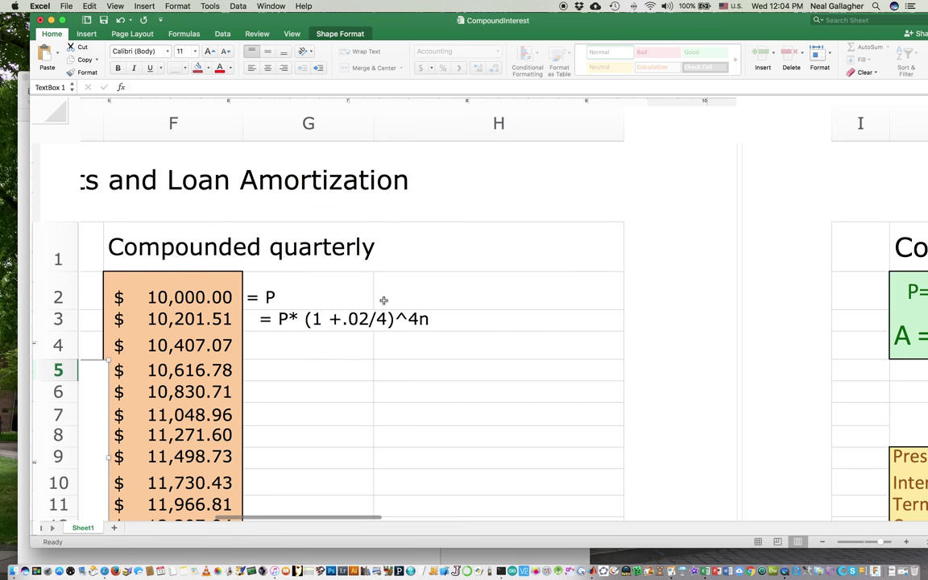
{"action": "scroll", "coordinate": [382, 300], "scroll_direction": "right", "scroll_amount": 3}
{"action": "scroll", "coordinate": [382, 299], "scroll_direction": "right", "scroll_amount": 5}
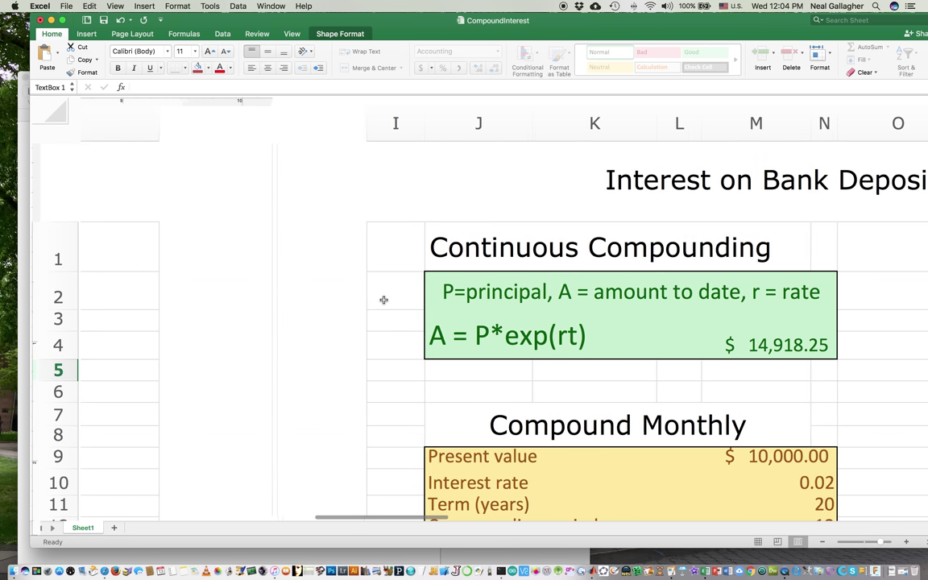
{"action": "scroll", "coordinate": [383, 299], "scroll_direction": "right", "scroll_amount": 3}
{"action": "scroll", "coordinate": [383, 299], "scroll_direction": "down", "scroll_amount": 1}
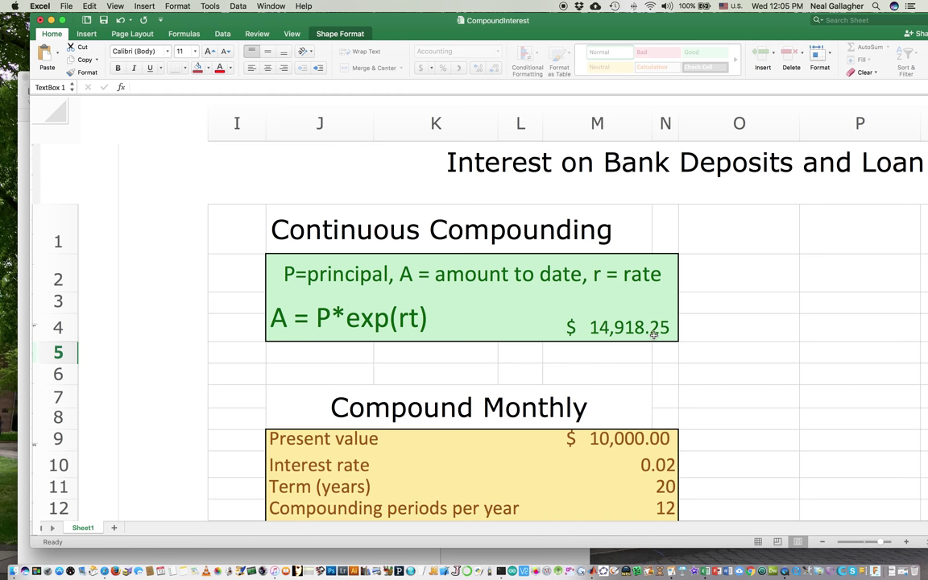
Launch RPN Scientific, move it top-left, and compute e^(0.02×20)
{"action": "left_click", "coordinate": [309, 559]}
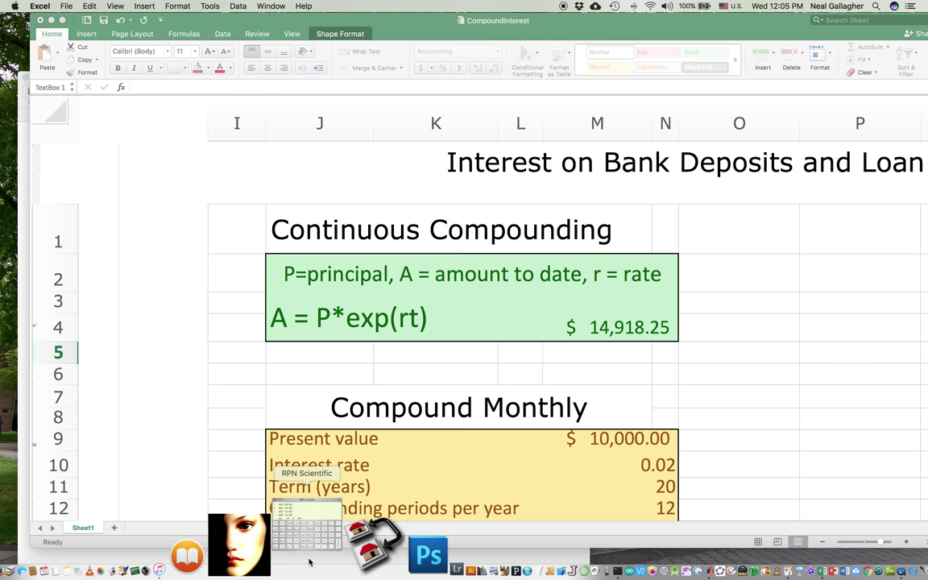
{"action": "left_click_drag", "start_coordinate": [418, 309], "coordinate": [261, 82]}
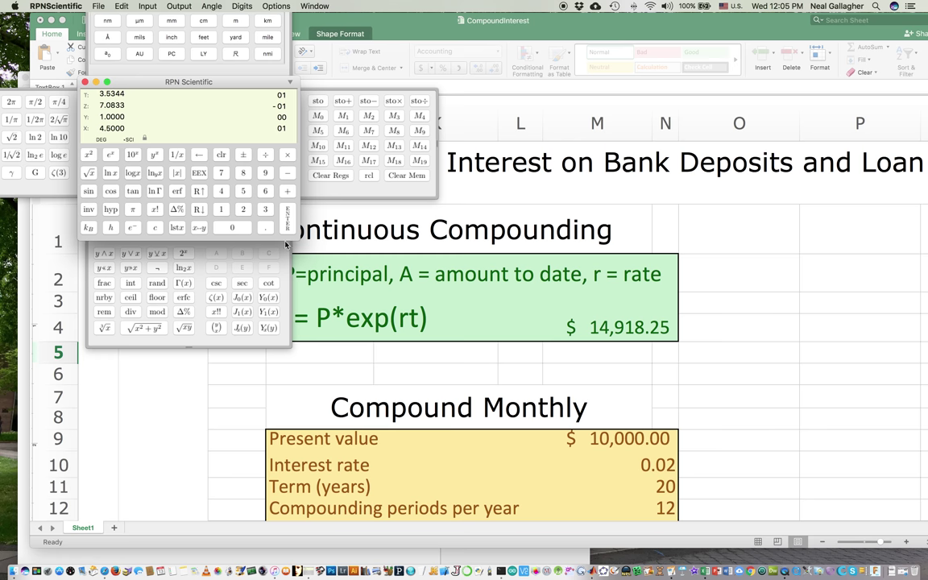
{"action": "left_click", "coordinate": [265, 229]}
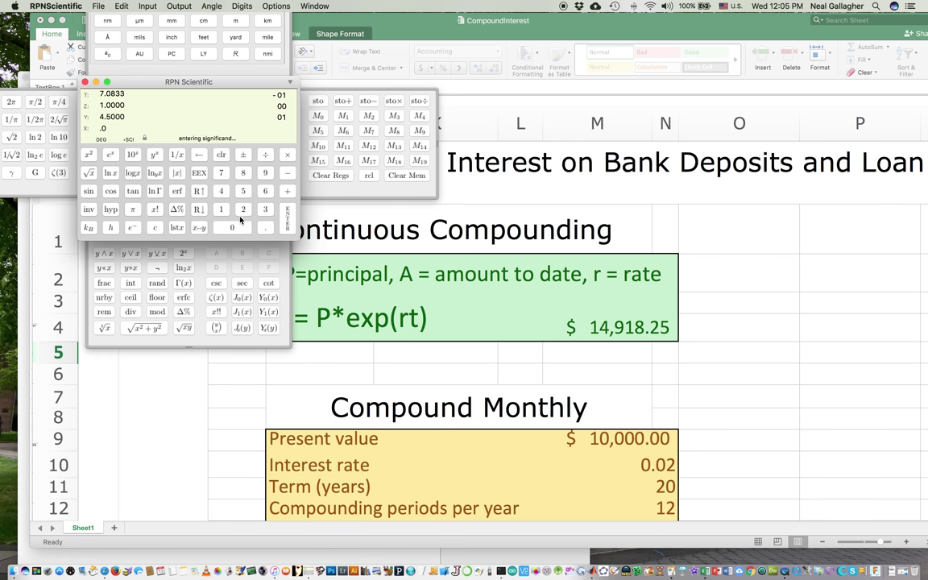
{"action": "left_click", "coordinate": [287, 216]}
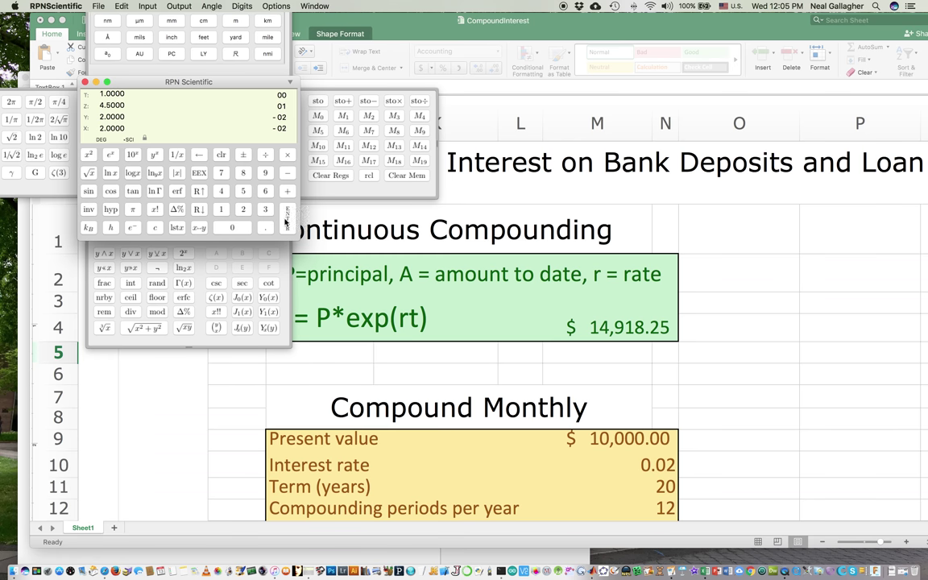
{"action": "left_click", "coordinate": [243, 211]}
{"action": "left_click", "coordinate": [231, 226]}
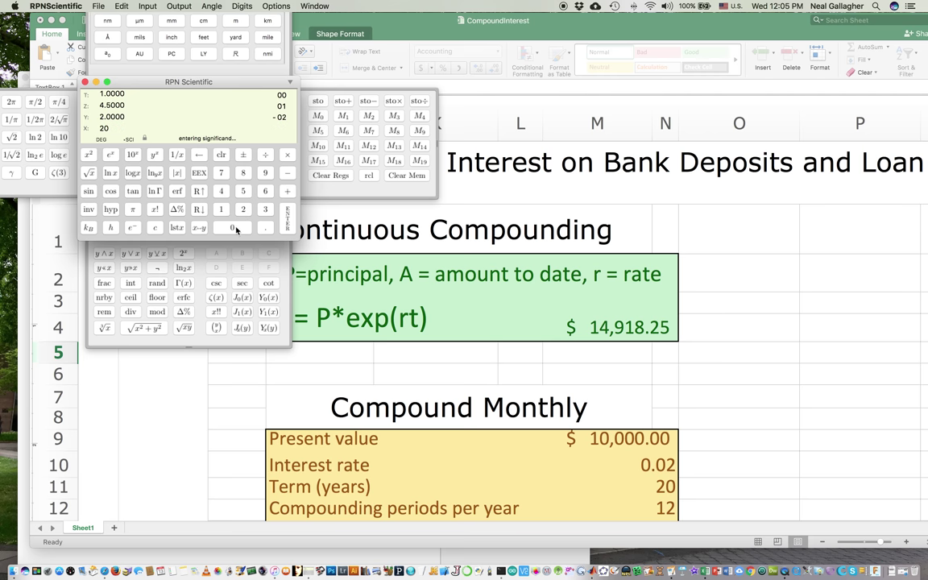
{"action": "left_click", "coordinate": [286, 154]}
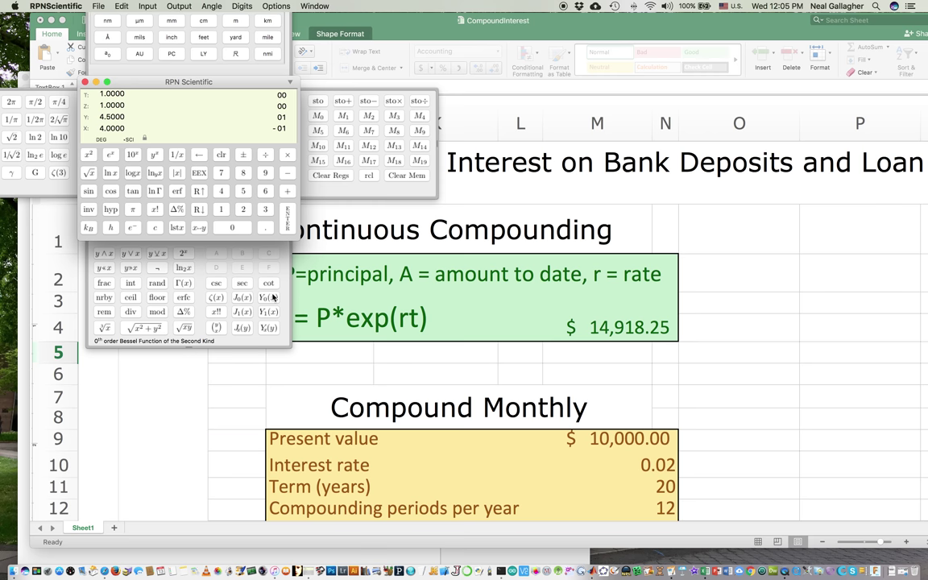
{"action": "left_click", "coordinate": [110, 157]}
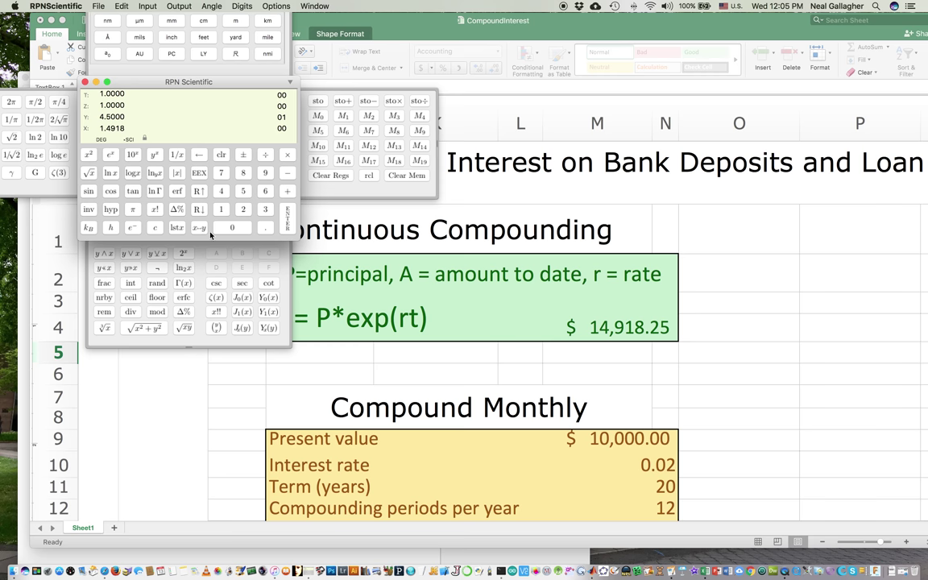
Multiply by 10,000 to get 1.4918E4, then close the calculator
{"action": "left_click", "coordinate": [220, 209]}
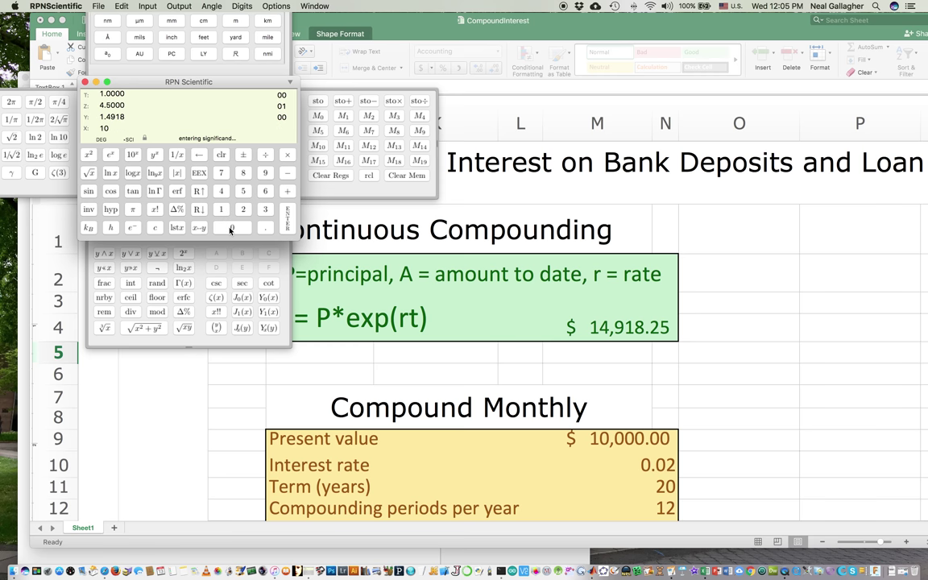
{"action": "left_click", "coordinate": [230, 228]}
{"action": "left_click", "coordinate": [230, 229]}
{"action": "left_click", "coordinate": [230, 229]}
{"action": "left_click", "coordinate": [287, 155]}
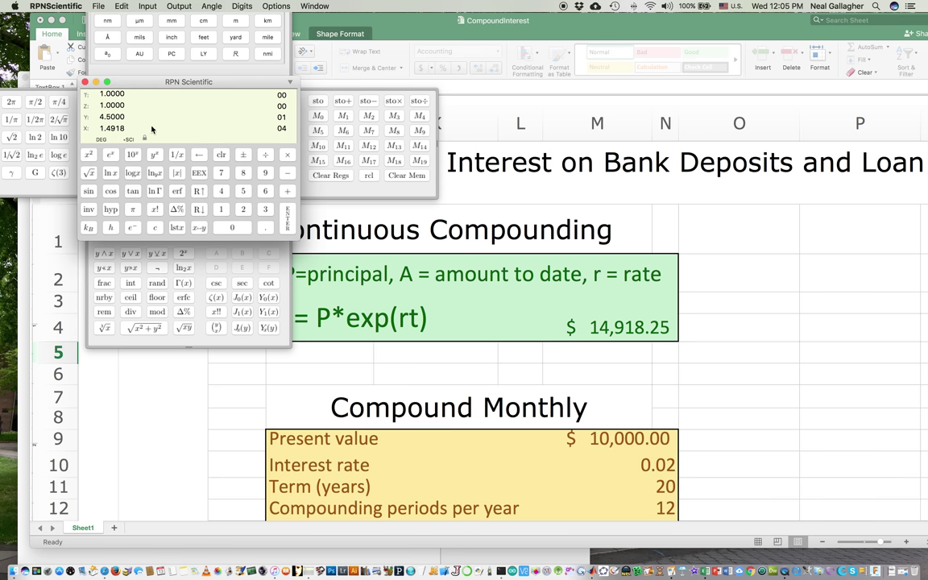
{"action": "scroll", "coordinate": [693, 362], "scroll_direction": "down", "scroll_amount": 3}
{"action": "scroll", "coordinate": [696, 362], "scroll_direction": "left", "scroll_amount": 6}
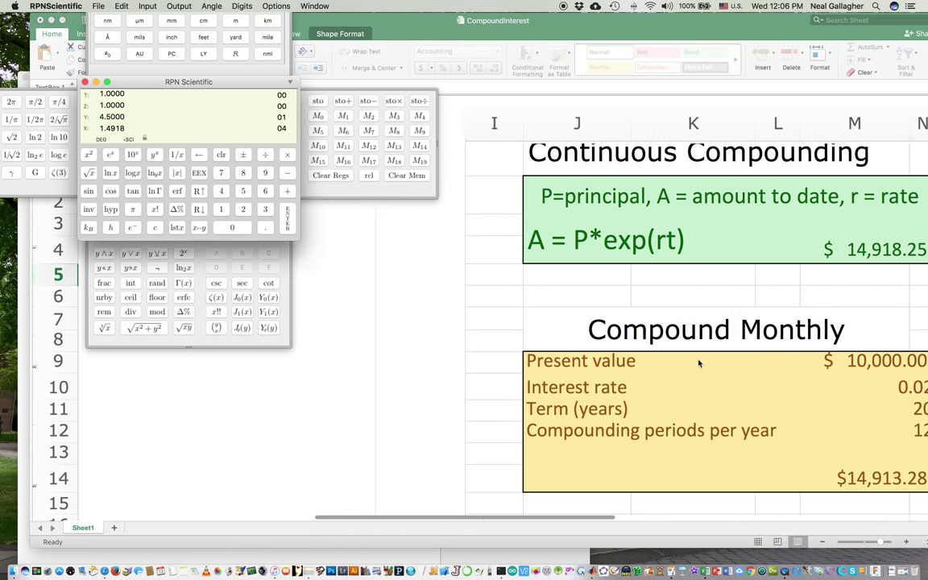
{"action": "left_click_drag", "start_coordinate": [134, 82], "coordinate": [346, 205]}
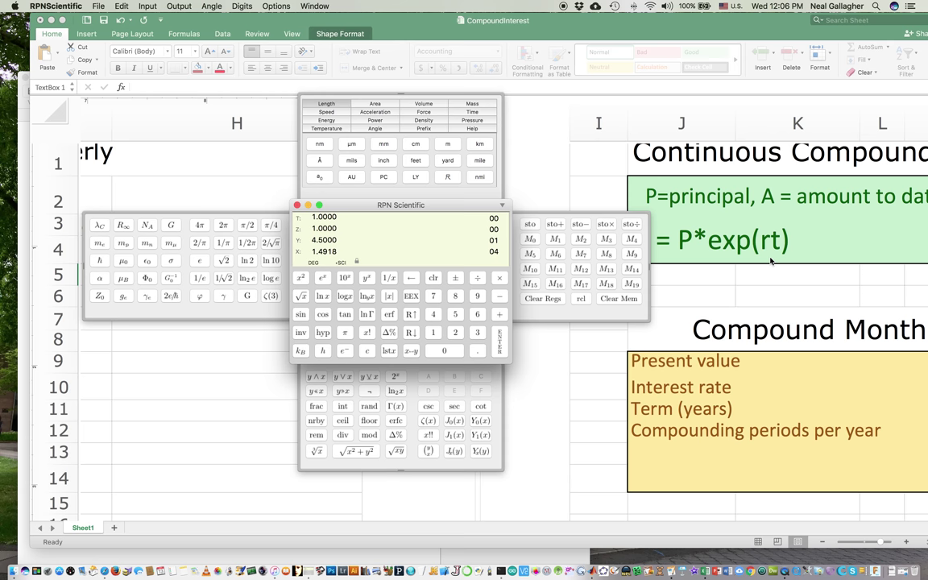
{"action": "left_click", "coordinate": [296, 207]}
Remove the slash before 2 so the note reads A = P(1+.022)^12n
{"action": "scroll", "coordinate": [298, 211], "scroll_direction": "left", "scroll_amount": 5}
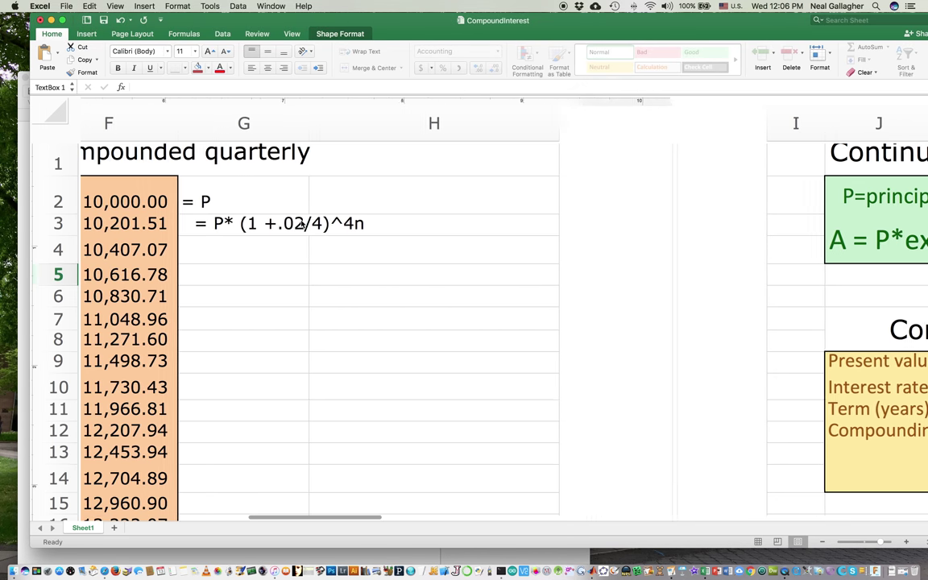
{"action": "scroll", "coordinate": [304, 224], "scroll_direction": "left", "scroll_amount": 8}
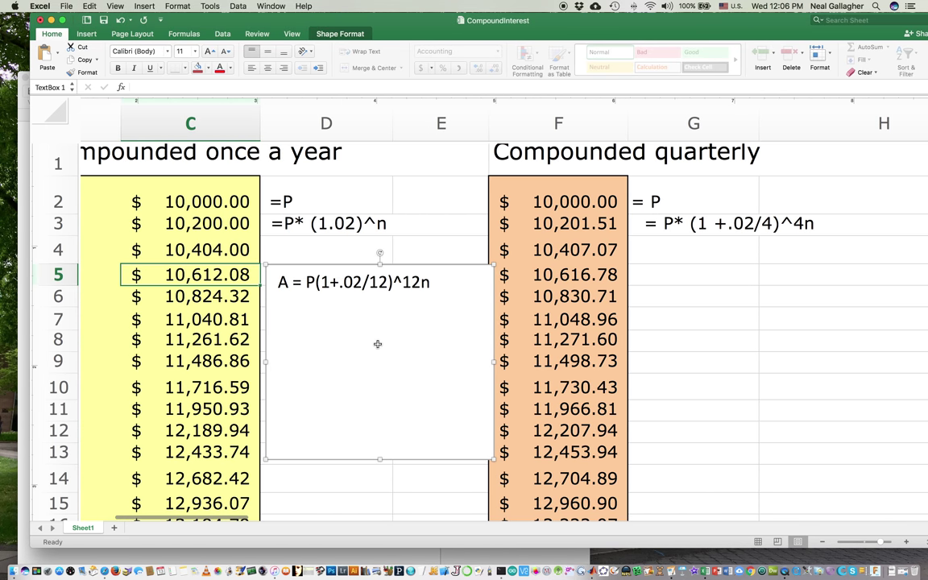
{"action": "left_click", "coordinate": [377, 344]}
{"action": "key", "text": "BackSpace"}
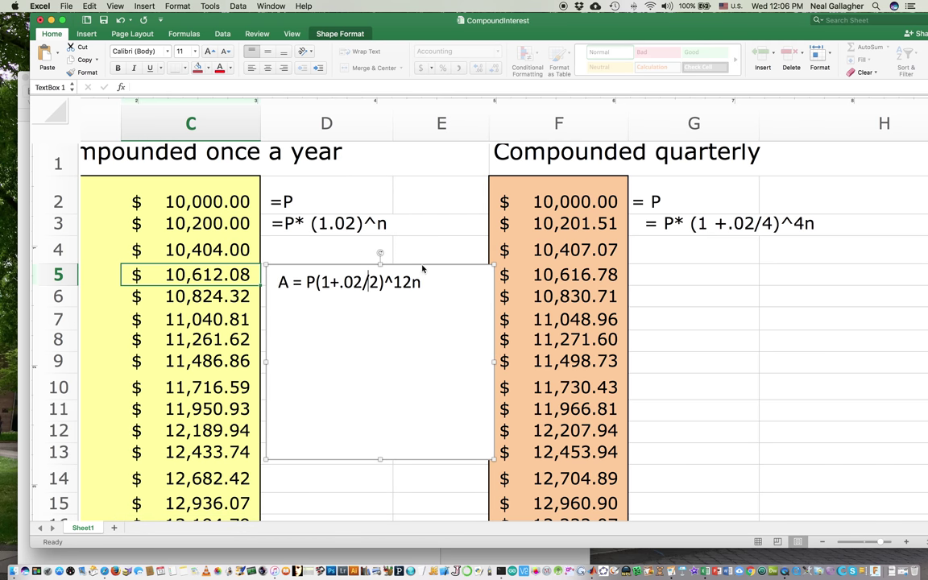
{"action": "key", "text": "BackSpace"}
{"action": "left_click", "coordinate": [414, 294]}
{"action": "scroll", "coordinate": [375, 329], "scroll_direction": "down", "scroll_amount": 5}
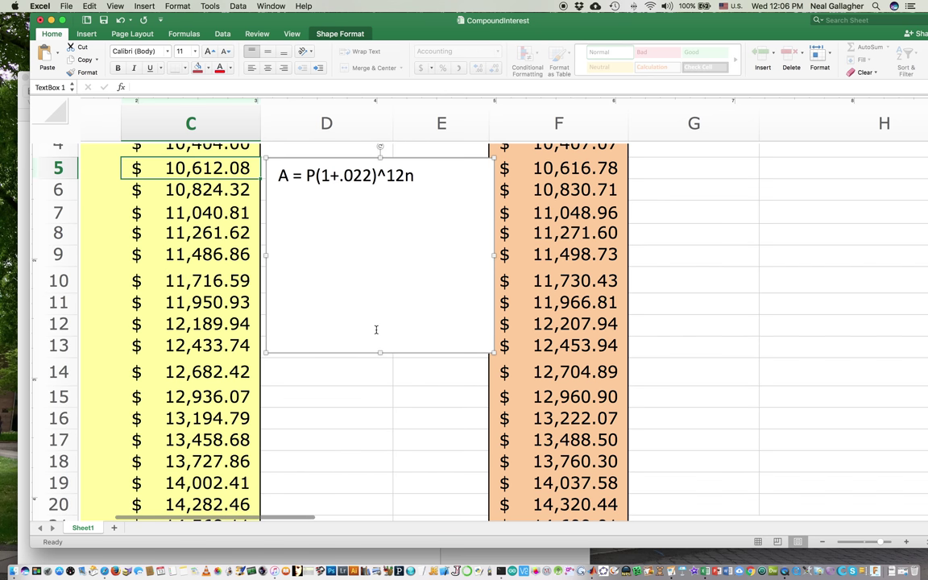
{"action": "scroll", "coordinate": [375, 330], "scroll_direction": "down", "scroll_amount": 10}
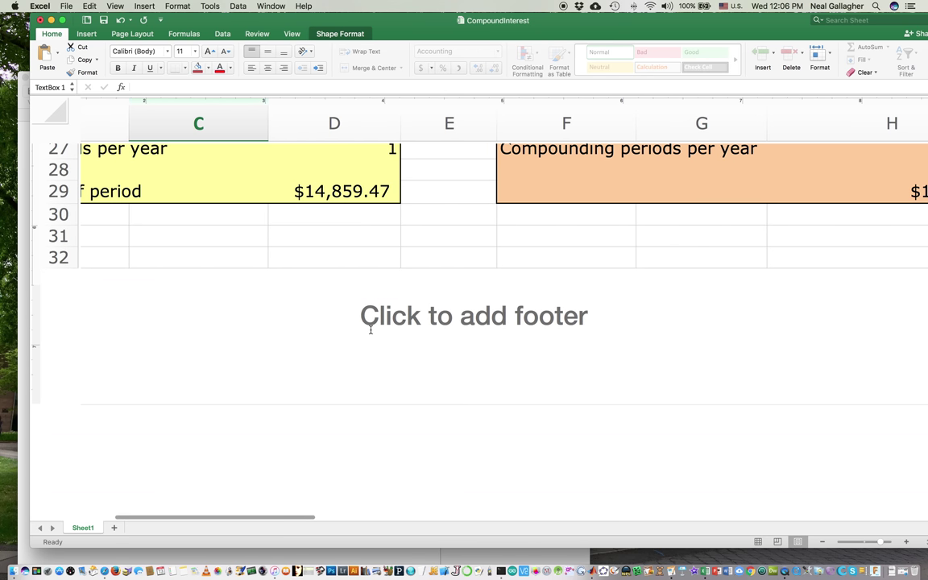
Scroll to the Loan Amortization table (10000, 0.02, 240 months) and select cell C40
{"action": "scroll", "coordinate": [370, 329], "scroll_direction": "down", "scroll_amount": 5}
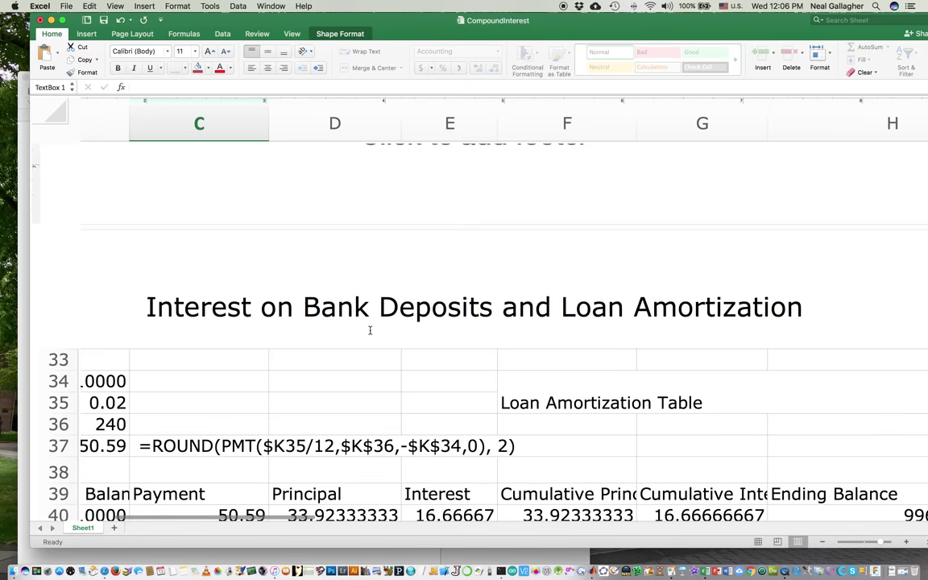
{"action": "scroll", "coordinate": [370, 330], "scroll_direction": "down", "scroll_amount": 3}
{"action": "scroll", "coordinate": [370, 334], "scroll_direction": "left", "scroll_amount": 5}
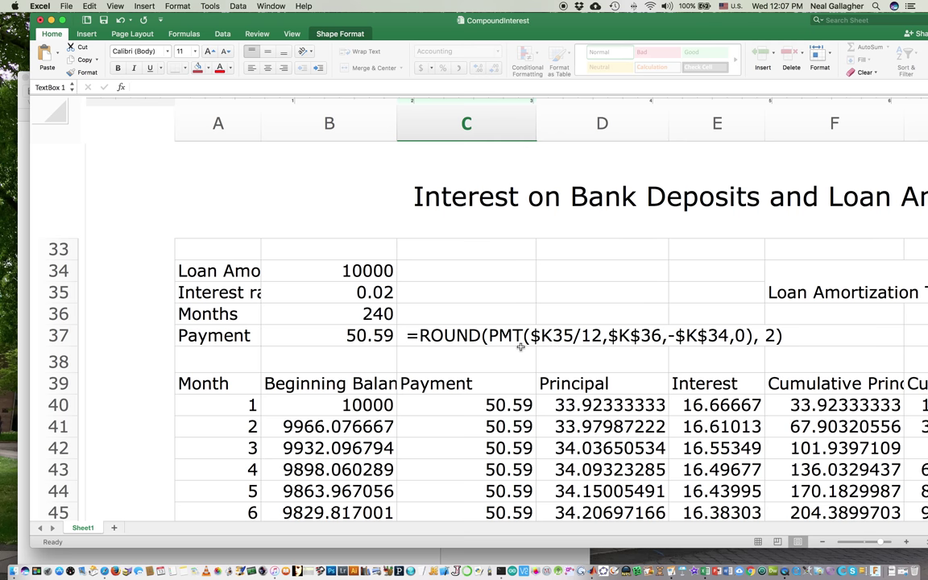
{"action": "scroll", "coordinate": [520, 346], "scroll_direction": "down", "scroll_amount": 5}
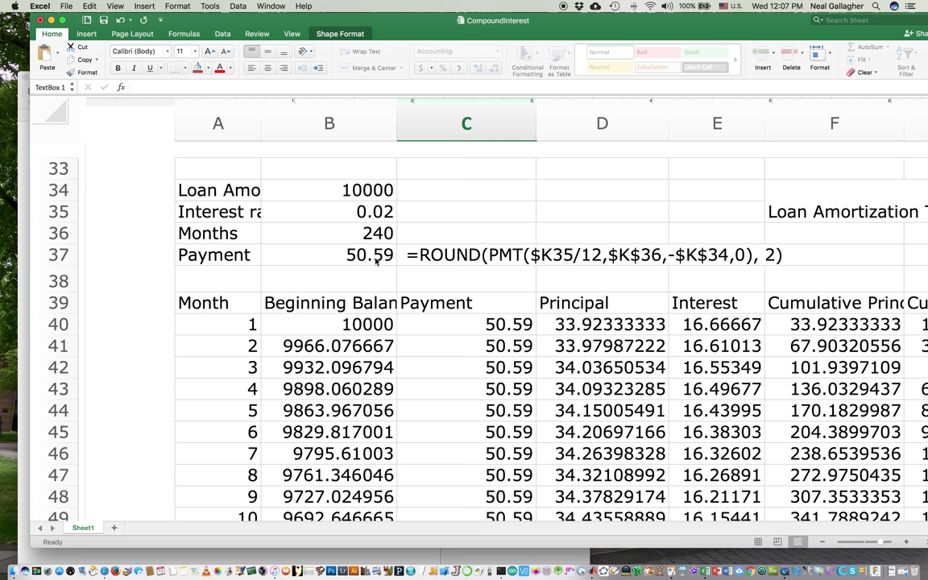
{"action": "left_click", "coordinate": [454, 327]}
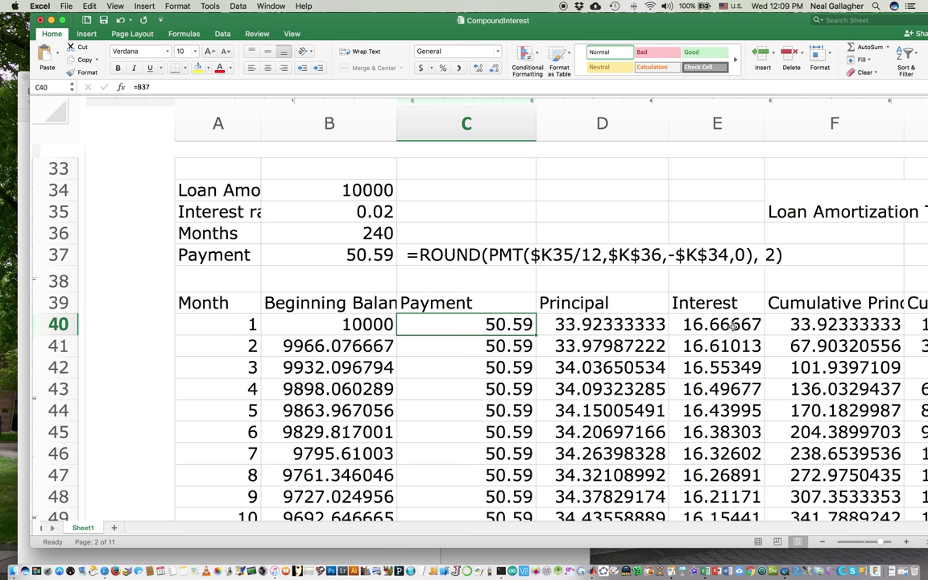
Choose More Functions from the AutoSum dropdown to open the Formula Builder
{"action": "scroll", "coordinate": [724, 325], "scroll_direction": "right", "scroll_amount": 1}
{"action": "scroll", "coordinate": [729, 326], "scroll_direction": "right", "scroll_amount": 3}
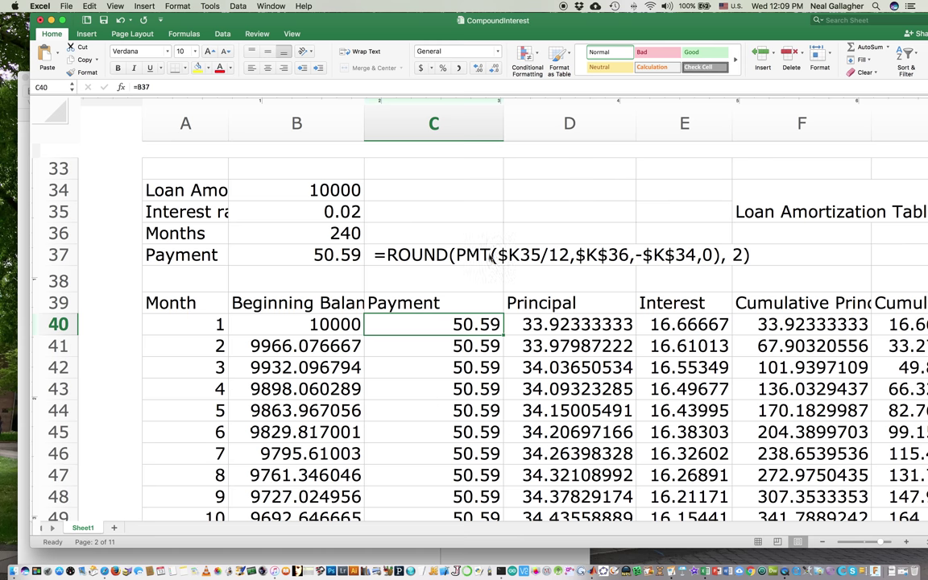
{"action": "scroll", "coordinate": [439, 280], "scroll_direction": "right", "scroll_amount": 3}
{"action": "scroll", "coordinate": [488, 311], "scroll_direction": "left", "scroll_amount": 3}
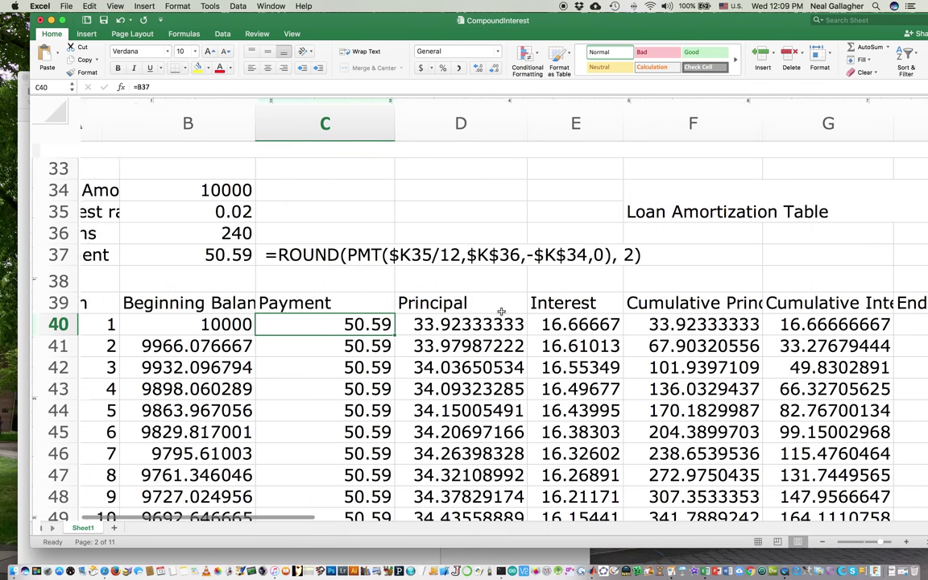
{"action": "left_click", "coordinate": [888, 48]}
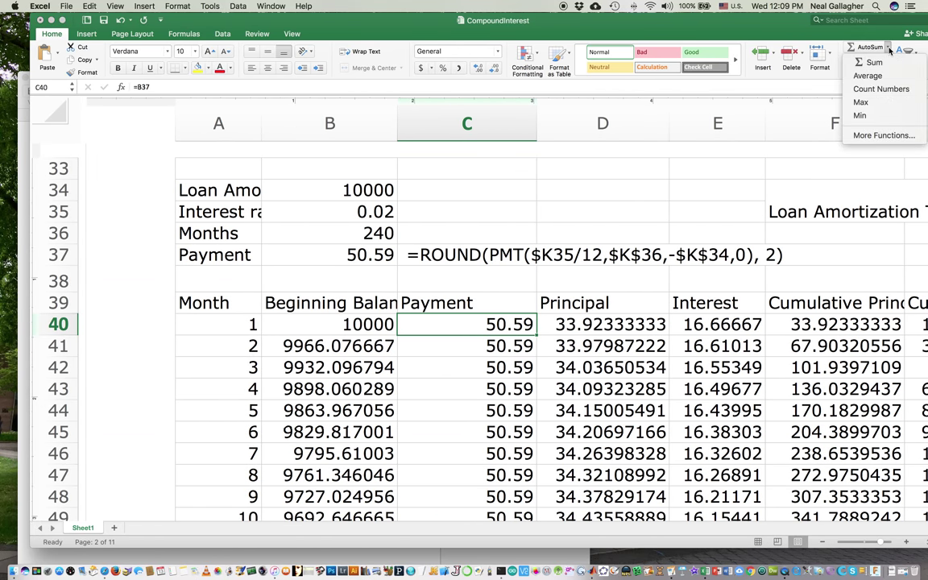
{"action": "left_click", "coordinate": [872, 135]}
Float the Formula Builder and select PMT to show its syntax PMT(rate,nper,pv,fv,type)
{"action": "left_click_drag", "start_coordinate": [842, 97], "coordinate": [775, 101]}
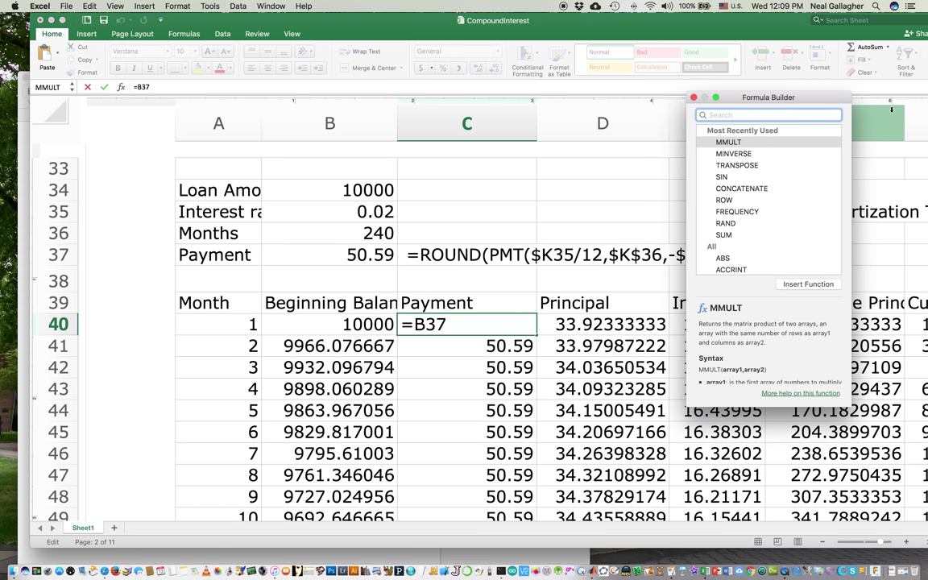
{"action": "scroll", "coordinate": [729, 254], "scroll_direction": "down", "scroll_amount": 5}
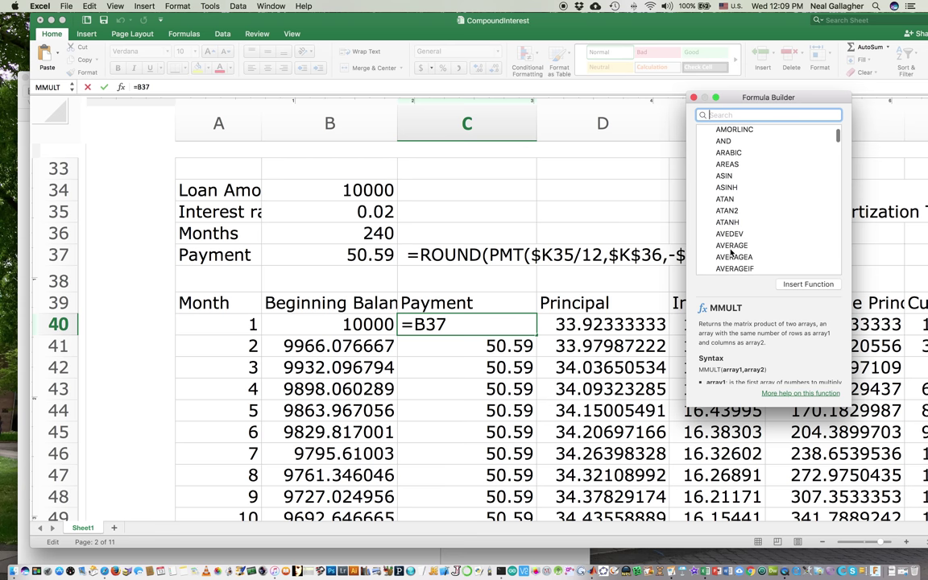
{"action": "scroll", "coordinate": [731, 251], "scroll_direction": "down", "scroll_amount": 15}
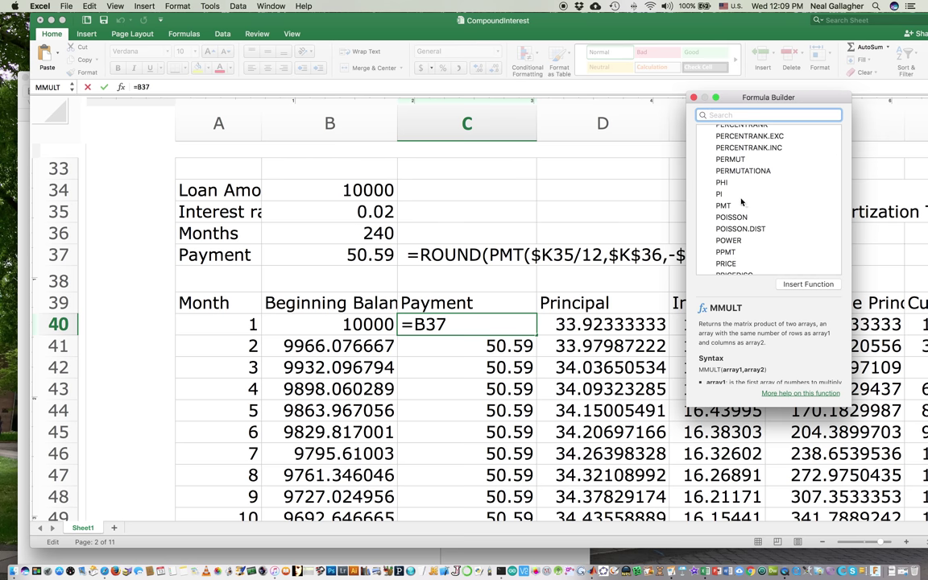
{"action": "scroll", "coordinate": [723, 211], "scroll_direction": "up", "scroll_amount": 10}
{"action": "left_click", "coordinate": [722, 210]}
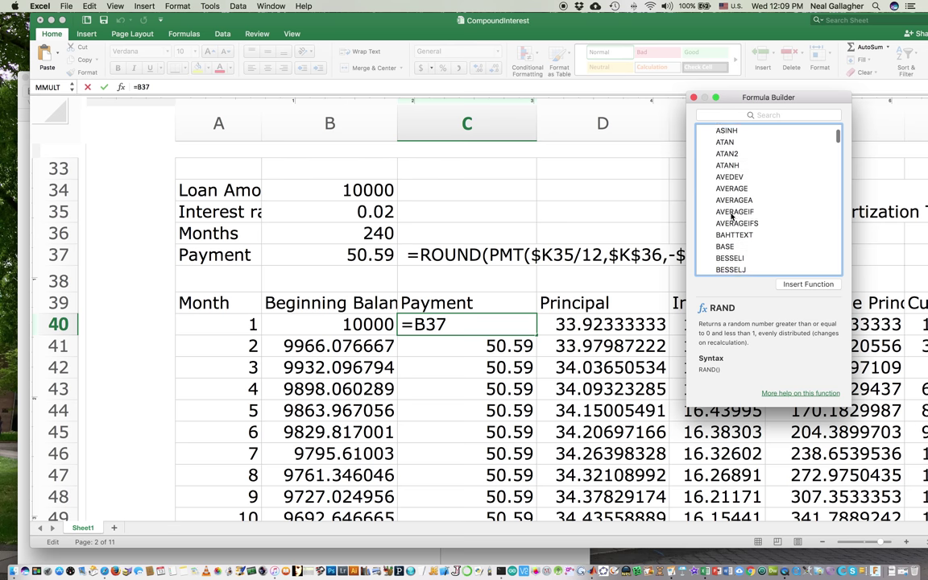
{"action": "scroll", "coordinate": [731, 215], "scroll_direction": "down", "scroll_amount": 5}
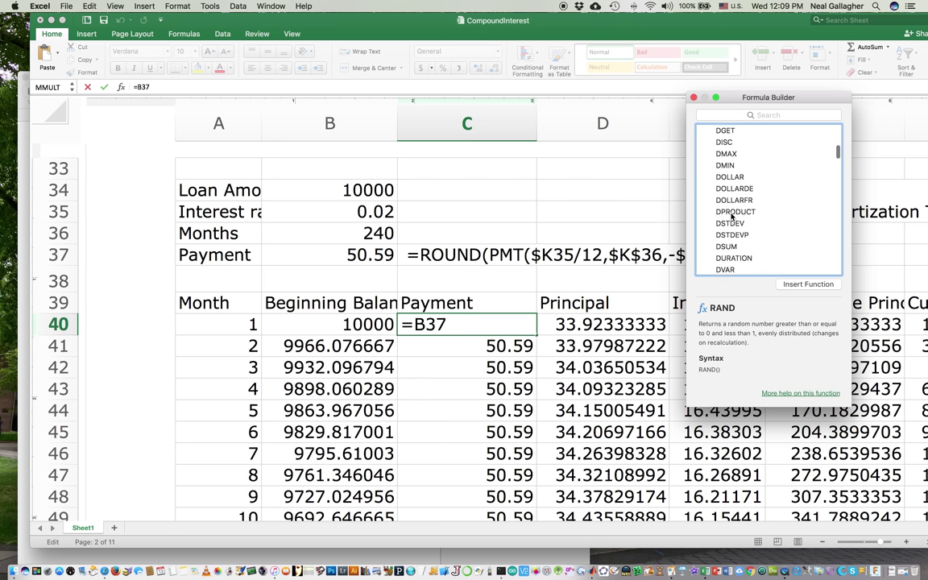
{"action": "scroll", "coordinate": [733, 217], "scroll_direction": "down", "scroll_amount": 10}
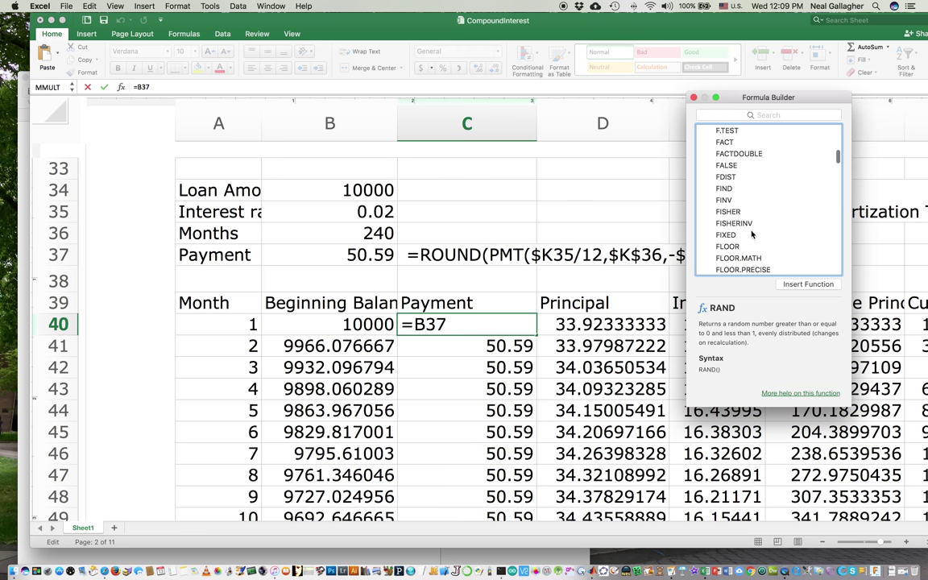
{"action": "scroll", "coordinate": [748, 236], "scroll_direction": "down", "scroll_amount": 15}
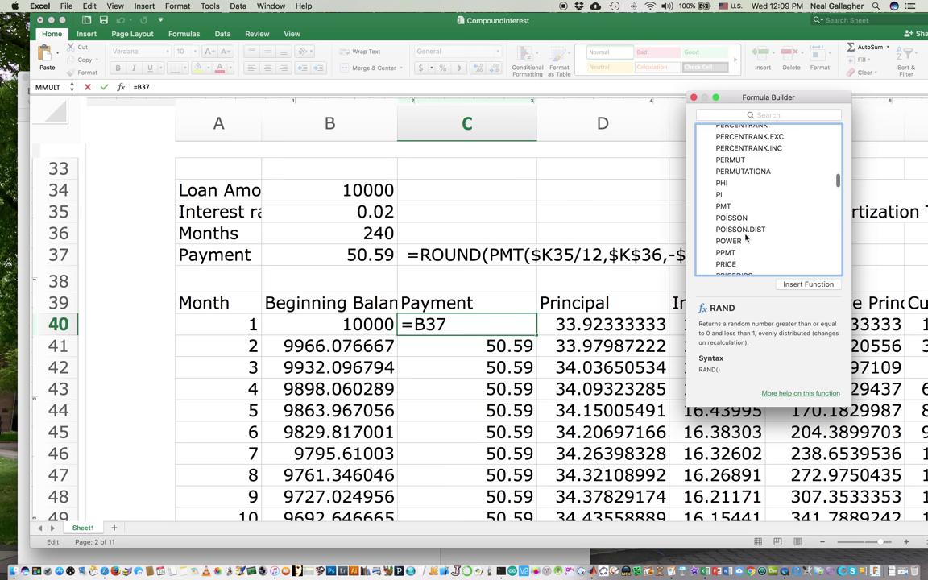
{"action": "scroll", "coordinate": [746, 237], "scroll_direction": "down", "scroll_amount": 4}
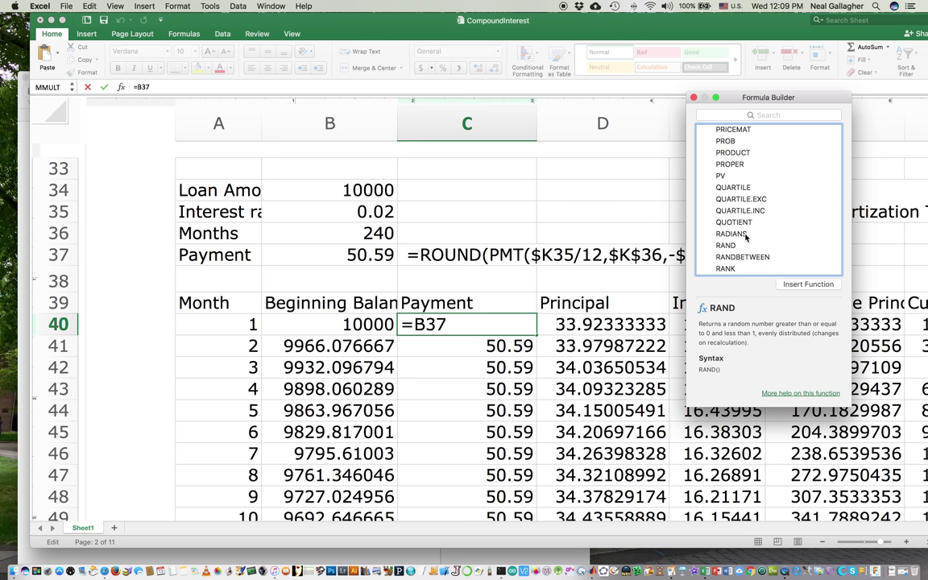
{"action": "scroll", "coordinate": [746, 235], "scroll_direction": "up", "scroll_amount": 4}
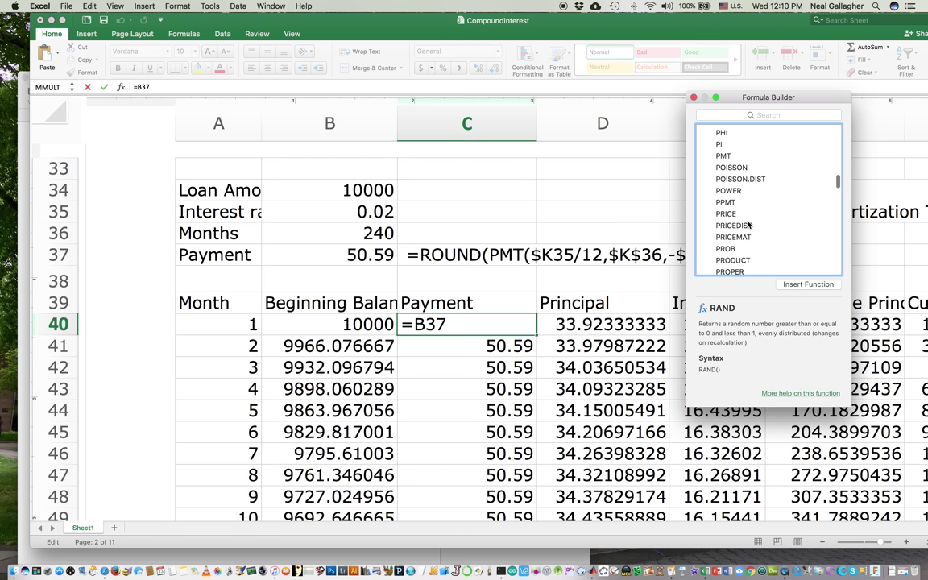
{"action": "left_click", "coordinate": [722, 155]}
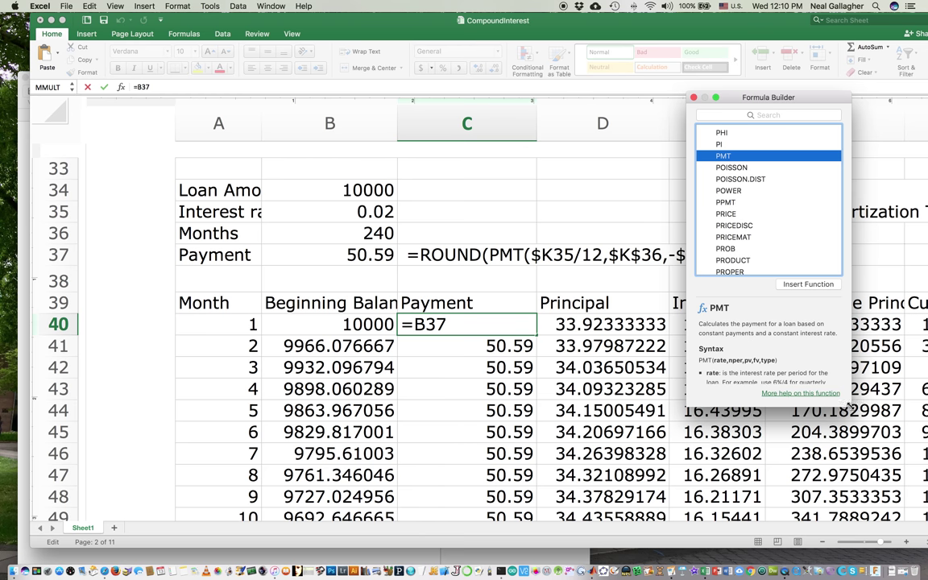
Enlarge the Formula Builder and move it to the right edge, uncovering the Payment column
{"action": "left_click_drag", "start_coordinate": [851, 405], "coordinate": [860, 490]}
{"action": "left_click_drag", "start_coordinate": [744, 96], "coordinate": [411, 16]}
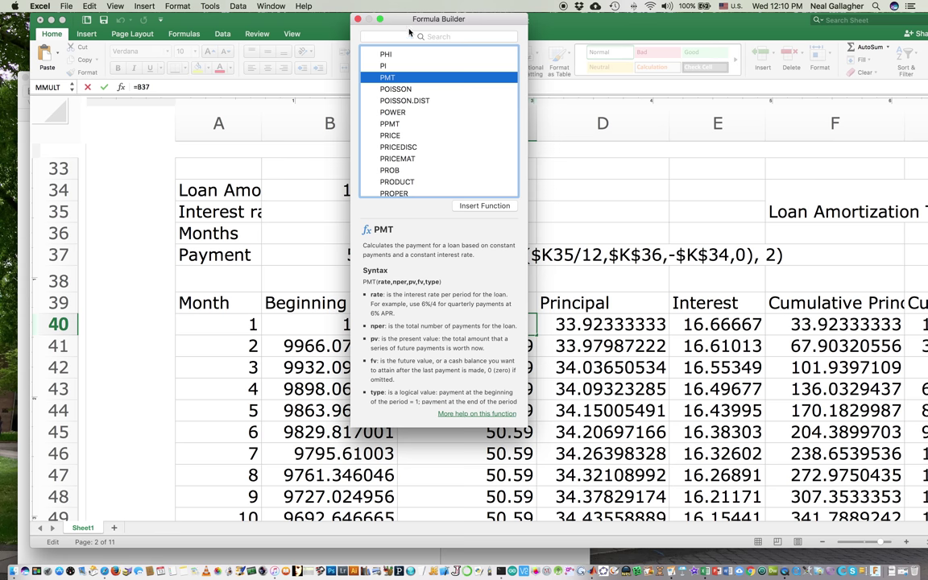
{"action": "left_click_drag", "start_coordinate": [401, 18], "coordinate": [697, 18]}
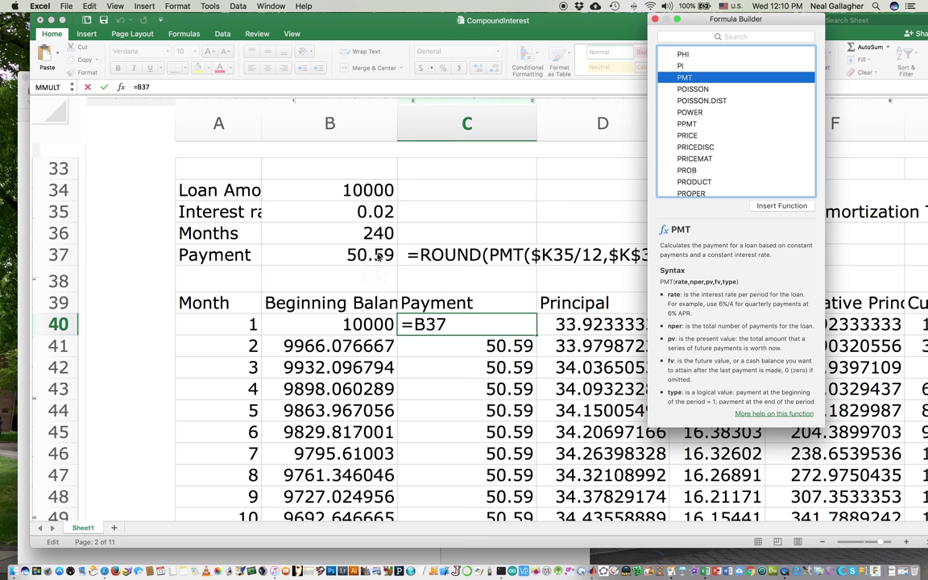
Cancel the accidental =B37+B37 edit so C40 stays =B37, then select payment cell B37
{"action": "left_click", "coordinate": [335, 258]}
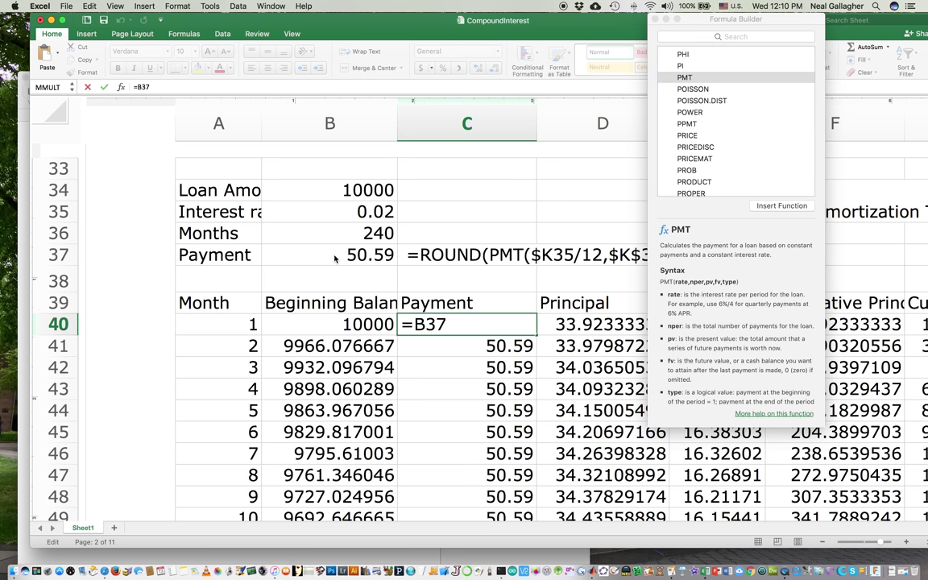
{"action": "scroll", "coordinate": [332, 257], "scroll_direction": "right", "scroll_amount": 1}
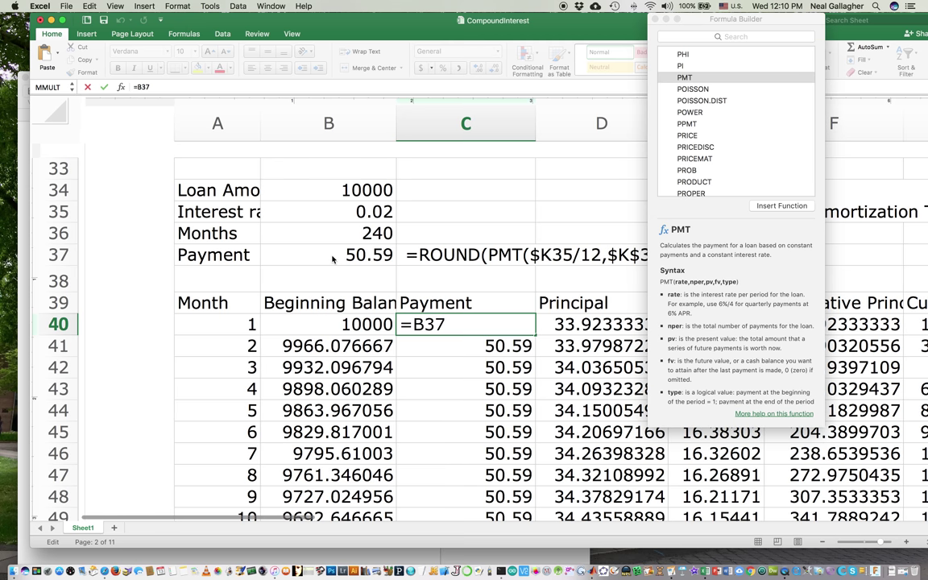
{"action": "scroll", "coordinate": [327, 258], "scroll_direction": "up", "scroll_amount": 3}
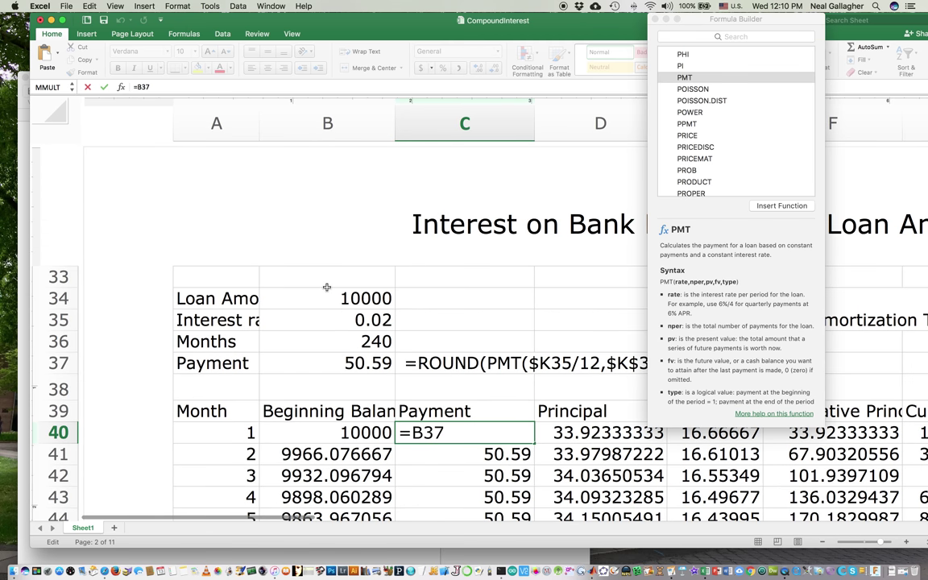
{"action": "type", "text": "+"}
{"action": "left_click", "coordinate": [272, 300]}
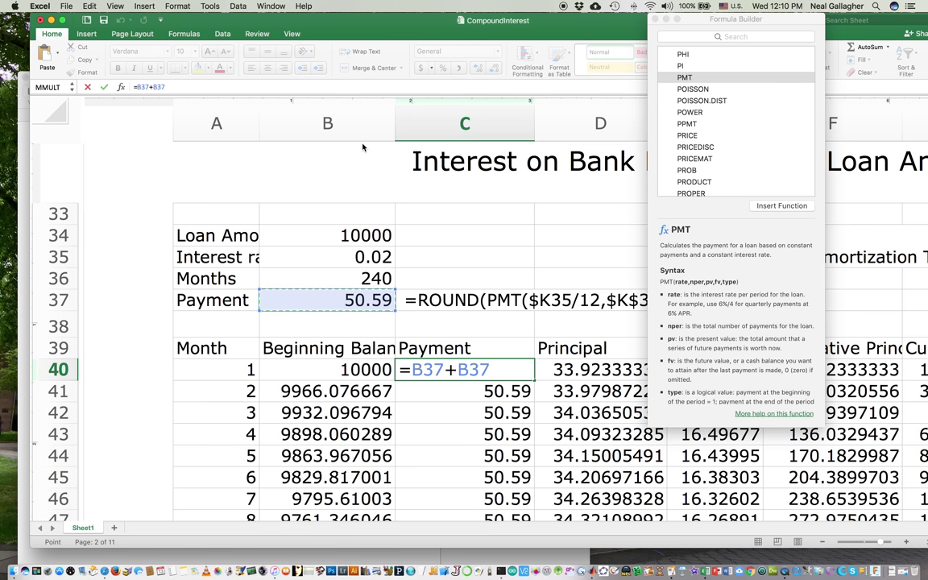
{"action": "key", "text": "Escape"}
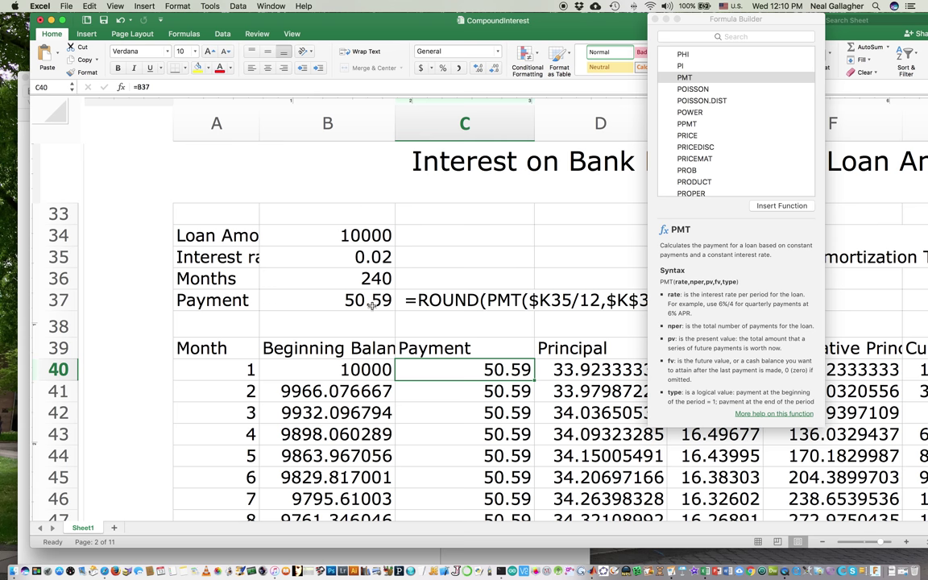
{"action": "scroll", "coordinate": [322, 306], "scroll_direction": "right", "scroll_amount": 1}
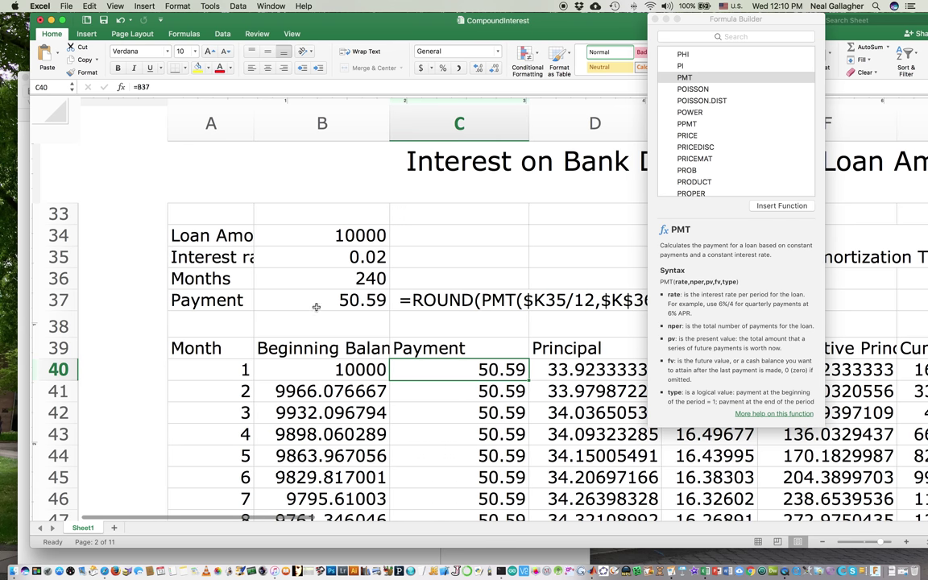
{"action": "left_click", "coordinate": [309, 303]}
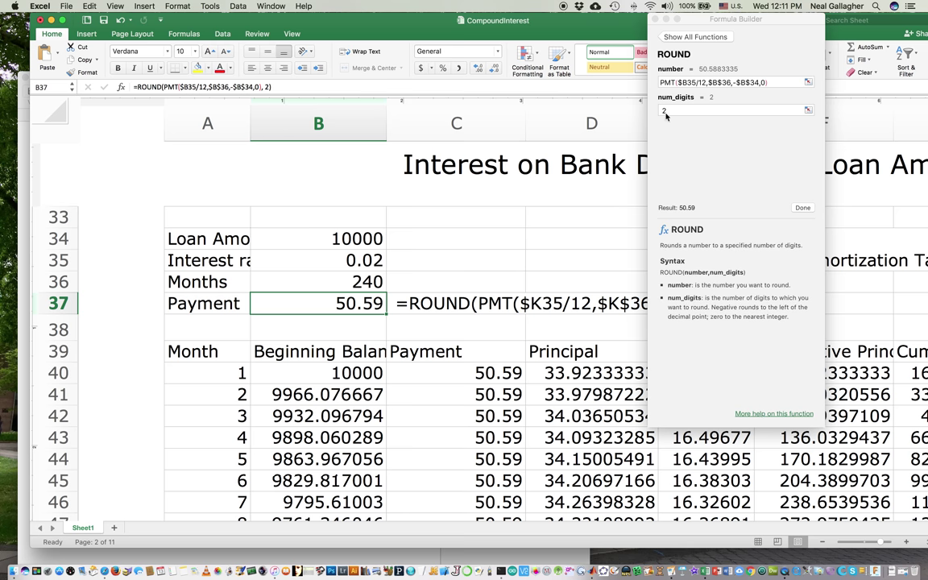
Reopen B37's ROUND payment formula in a floating, enlarged Formula Builder showing all functions
{"action": "left_click", "coordinate": [654, 19]}
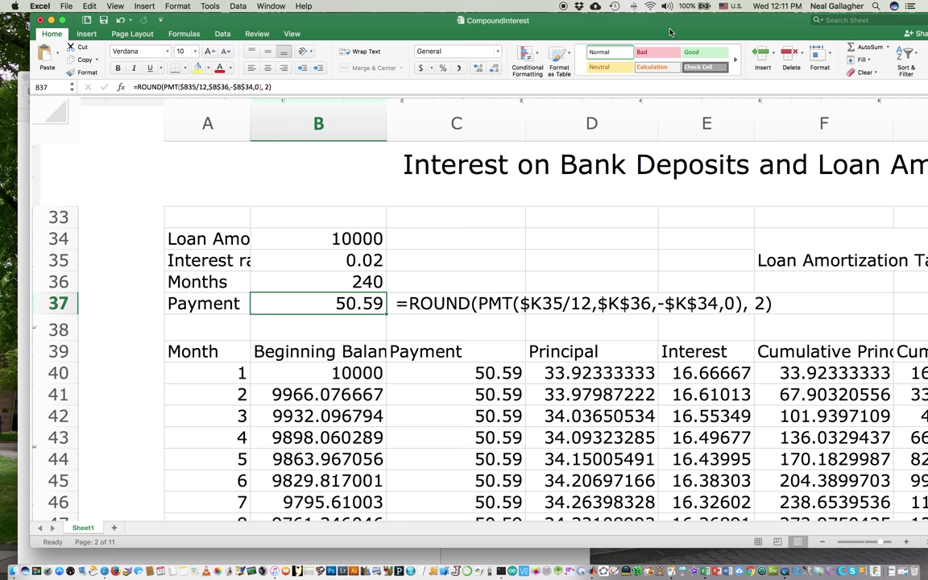
{"action": "left_click", "coordinate": [887, 48]}
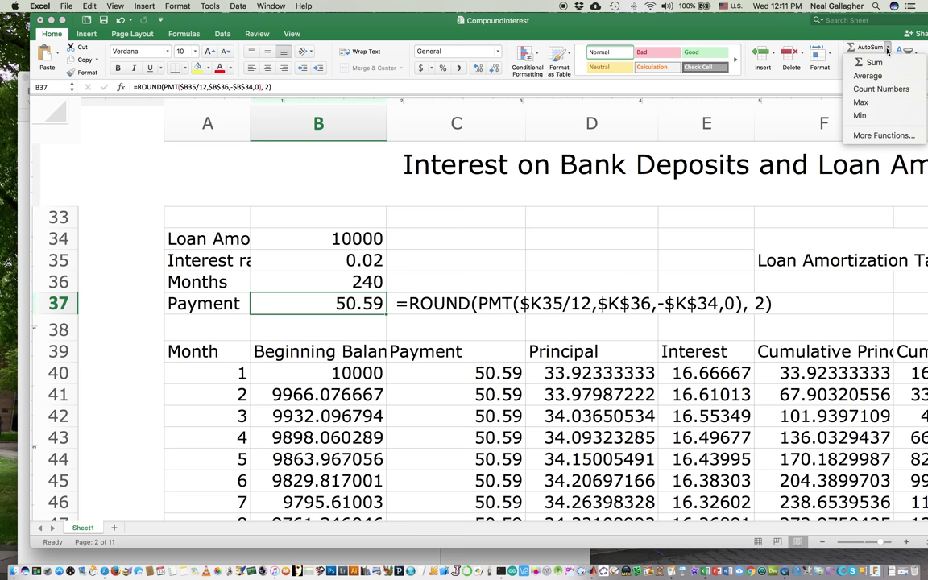
{"action": "key", "text": "Return"}
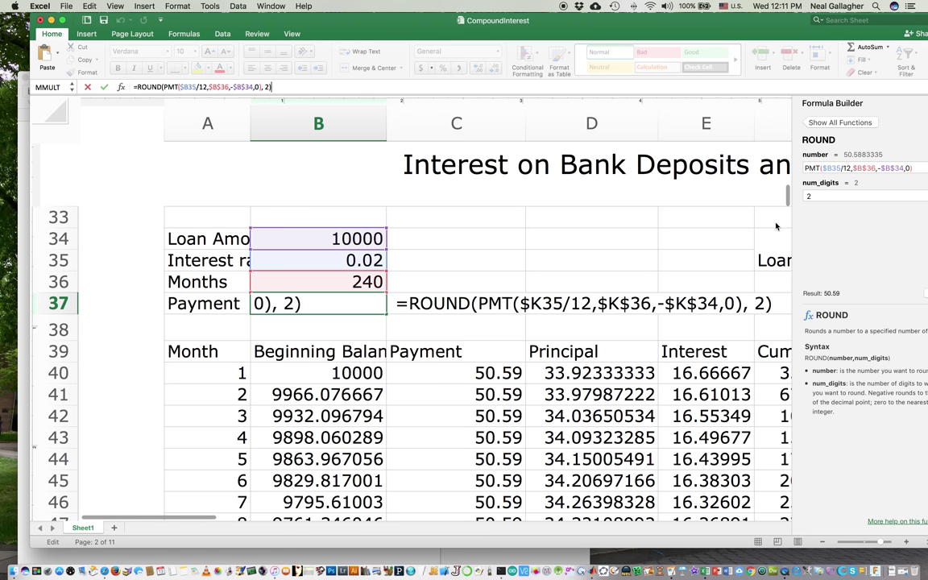
{"action": "left_click_drag", "start_coordinate": [813, 101], "coordinate": [649, 82]}
{"action": "left_click_drag", "start_coordinate": [734, 388], "coordinate": [752, 553]}
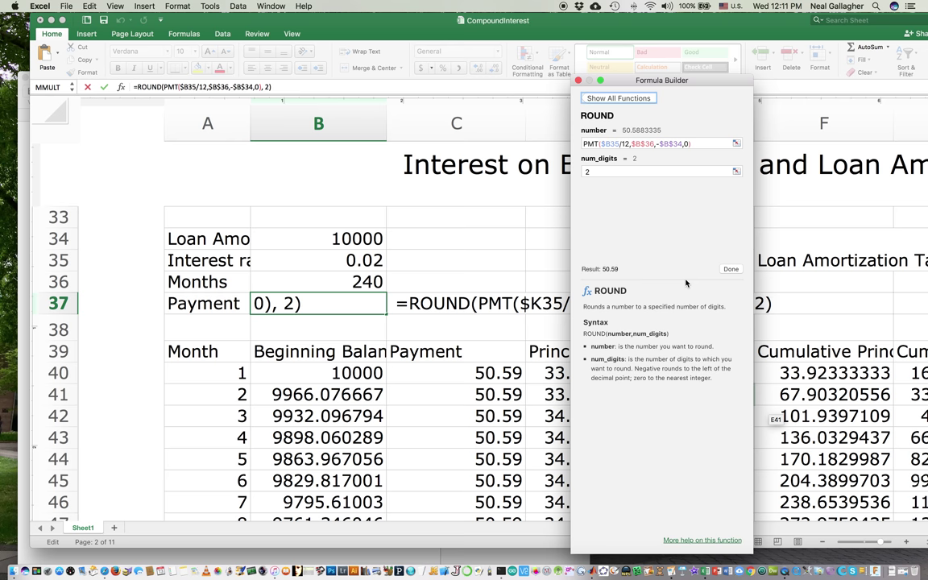
{"action": "left_click", "coordinate": [624, 99]}
Search the function list for 'pmt' and select PMT to read its description and syntax
{"action": "scroll", "coordinate": [662, 187], "scroll_direction": "down", "scroll_amount": 5}
{"action": "scroll", "coordinate": [663, 188], "scroll_direction": "down", "scroll_amount": 20}
{"action": "scroll", "coordinate": [662, 188], "scroll_direction": "down", "scroll_amount": 20}
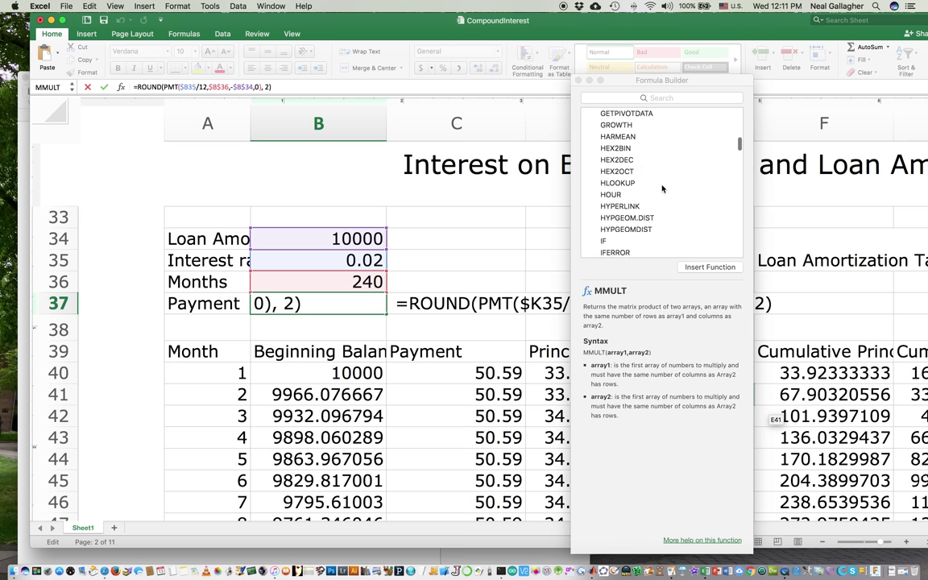
{"action": "left_click", "coordinate": [670, 98]}
{"action": "type", "text": "pmt"}
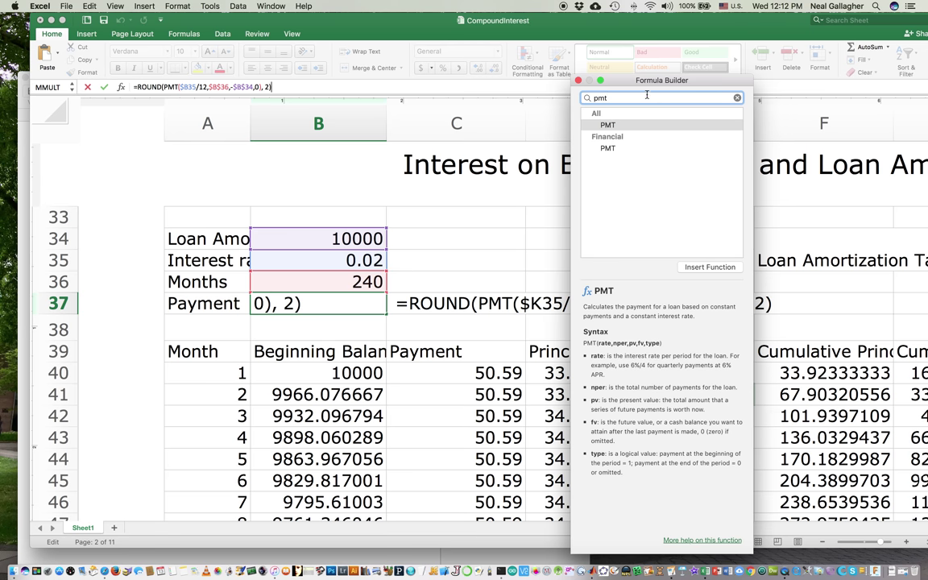
{"action": "left_click", "coordinate": [607, 125]}
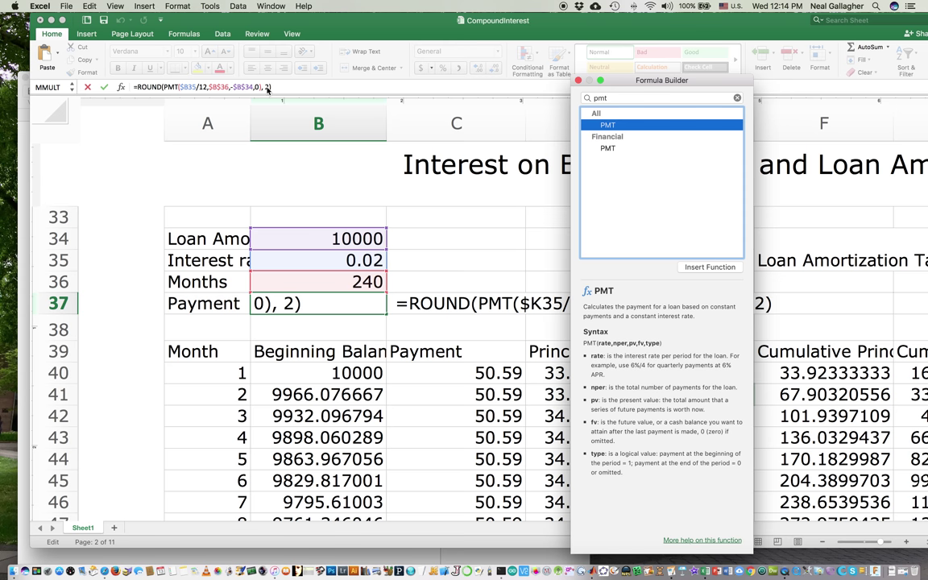
Commit the ROUND(PMT) formula giving 50.59 and scroll down through the amortization rows
{"action": "left_click", "coordinate": [358, 303]}
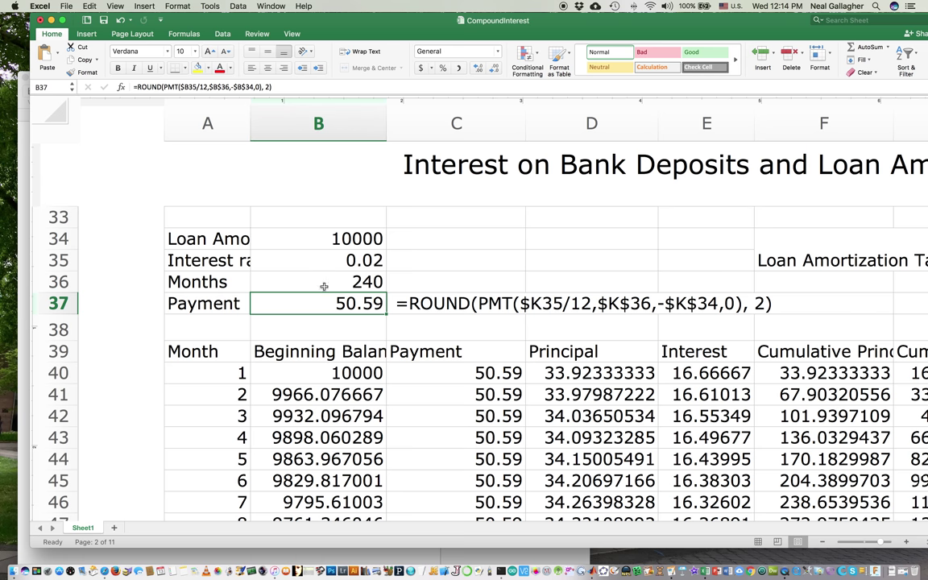
{"action": "scroll", "coordinate": [344, 312], "scroll_direction": "down", "scroll_amount": 3}
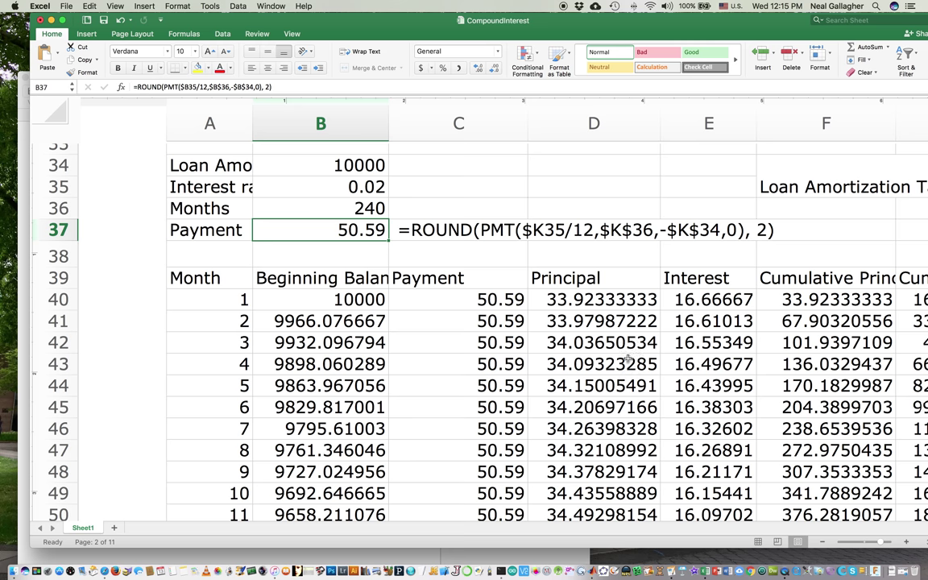
{"action": "scroll", "coordinate": [613, 365], "scroll_direction": "down", "scroll_amount": 5}
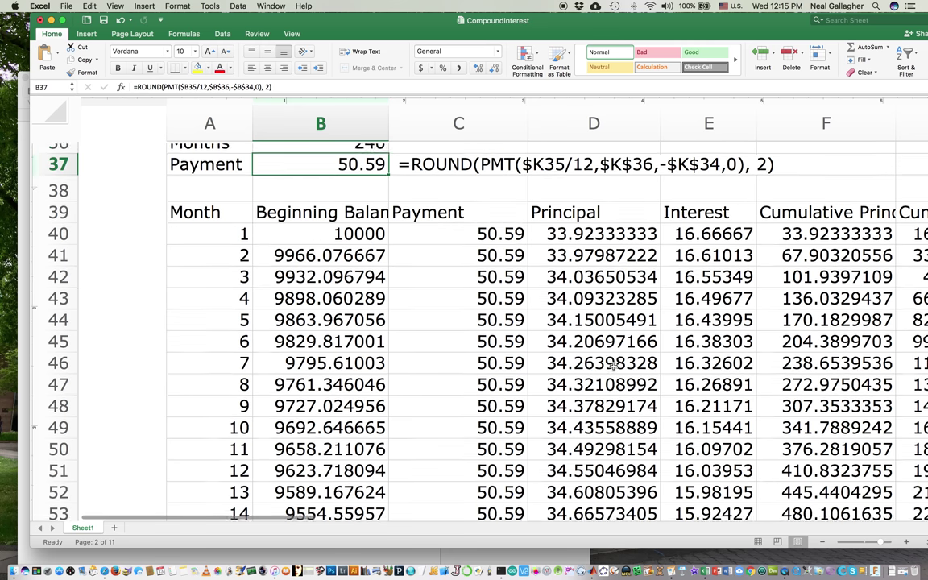
{"action": "scroll", "coordinate": [609, 362], "scroll_direction": "down", "scroll_amount": 5}
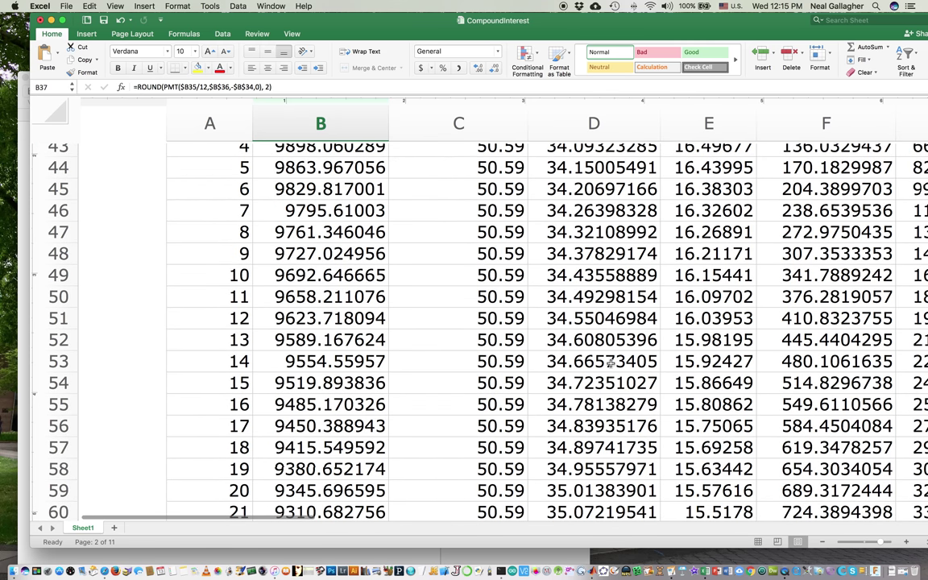
{"action": "scroll", "coordinate": [609, 361], "scroll_direction": "down", "scroll_amount": 1}
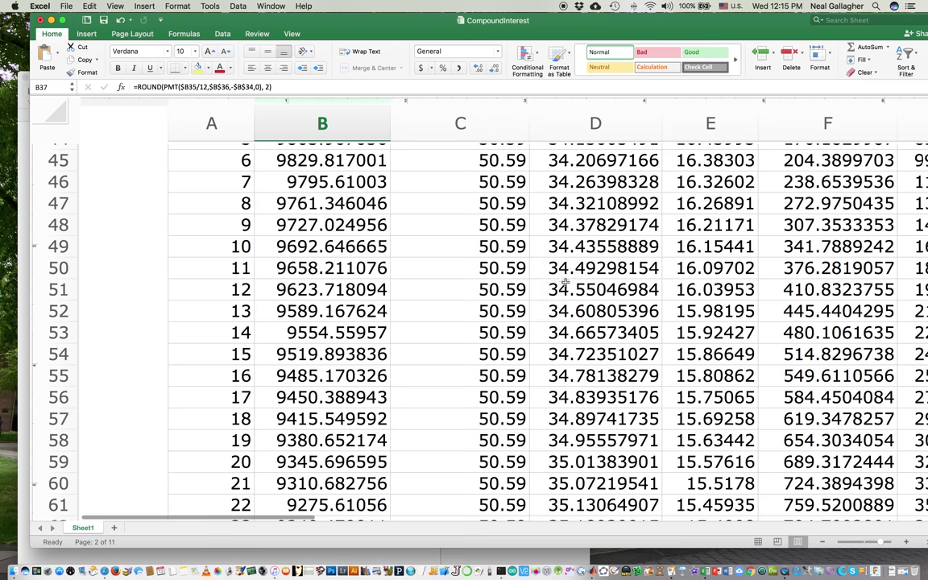
{"action": "scroll", "coordinate": [577, 442], "scroll_direction": "down", "scroll_amount": 4}
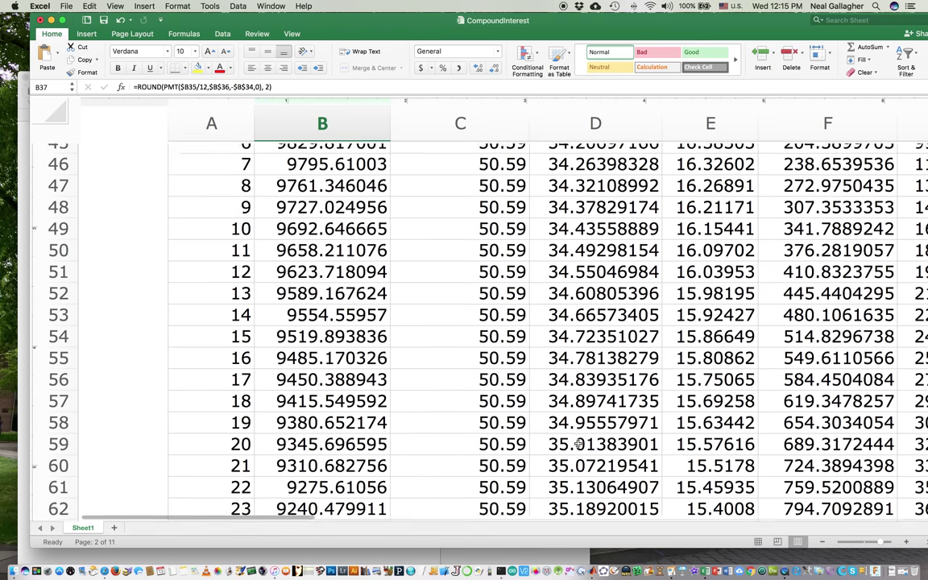
{"action": "scroll", "coordinate": [578, 442], "scroll_direction": "down", "scroll_amount": 1}
{"action": "scroll", "coordinate": [577, 442], "scroll_direction": "up", "scroll_amount": 15}
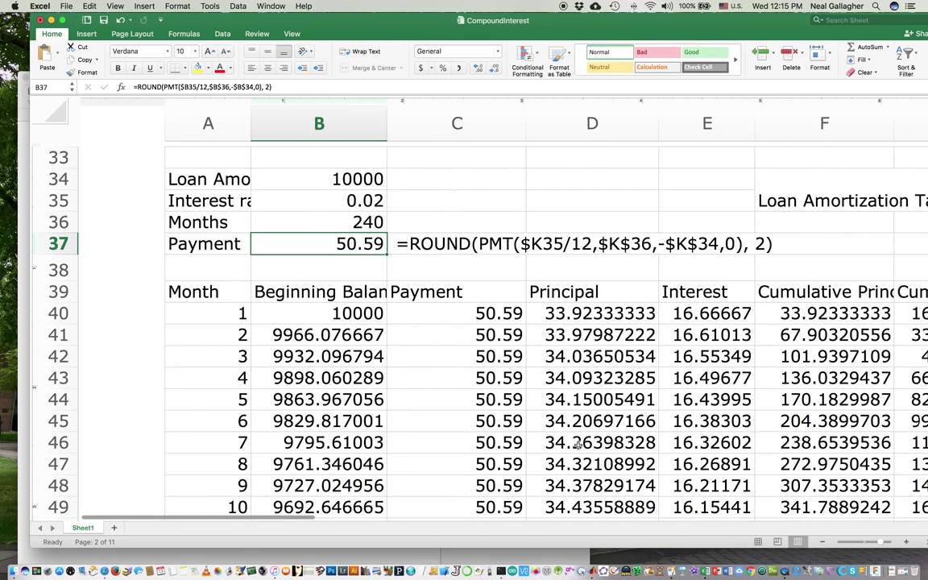
{"action": "scroll", "coordinate": [647, 299], "scroll_direction": "down", "scroll_amount": 5}
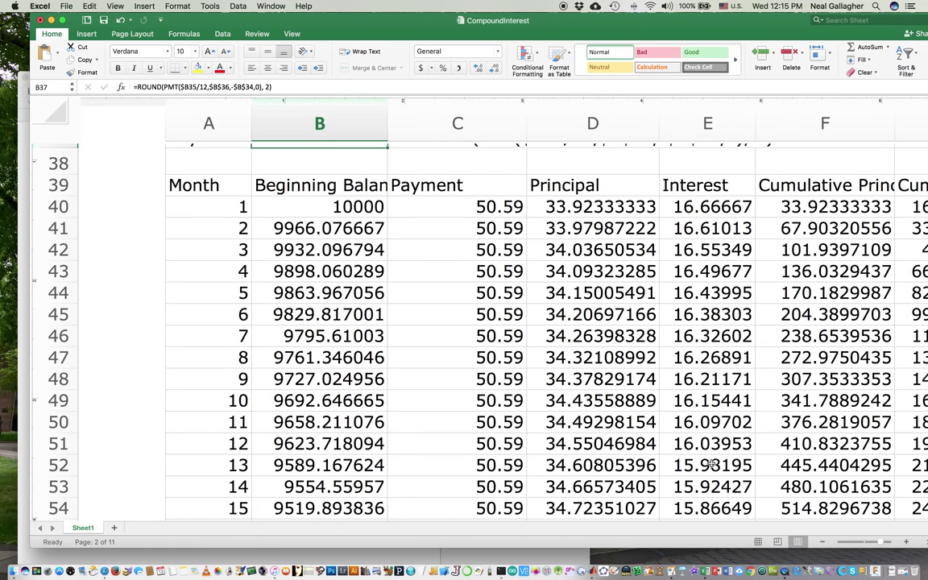
Scroll right until column H 'Ending Balance' appears beside cumulative principal and interest
{"action": "scroll", "coordinate": [708, 424], "scroll_direction": "right", "scroll_amount": 3}
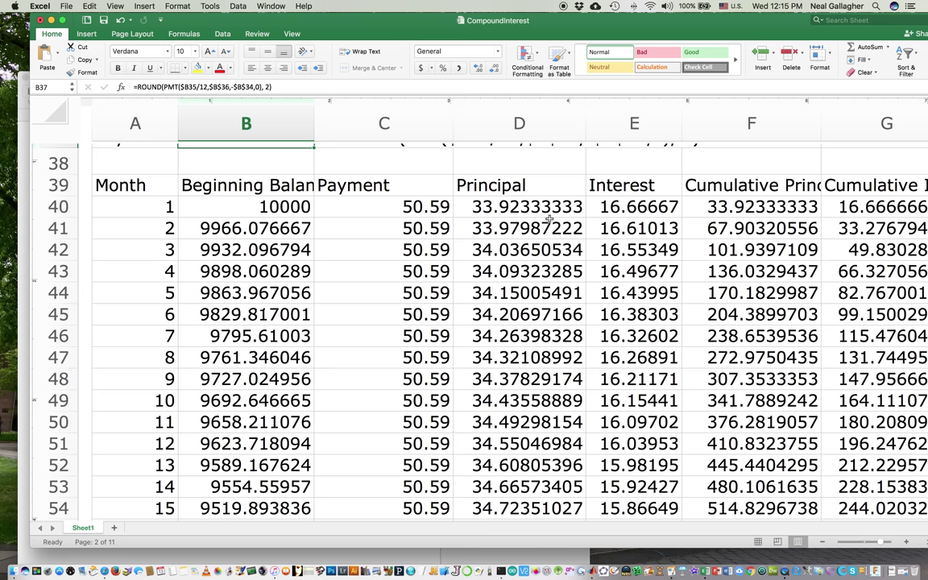
{"action": "scroll", "coordinate": [687, 303], "scroll_direction": "right", "scroll_amount": 1}
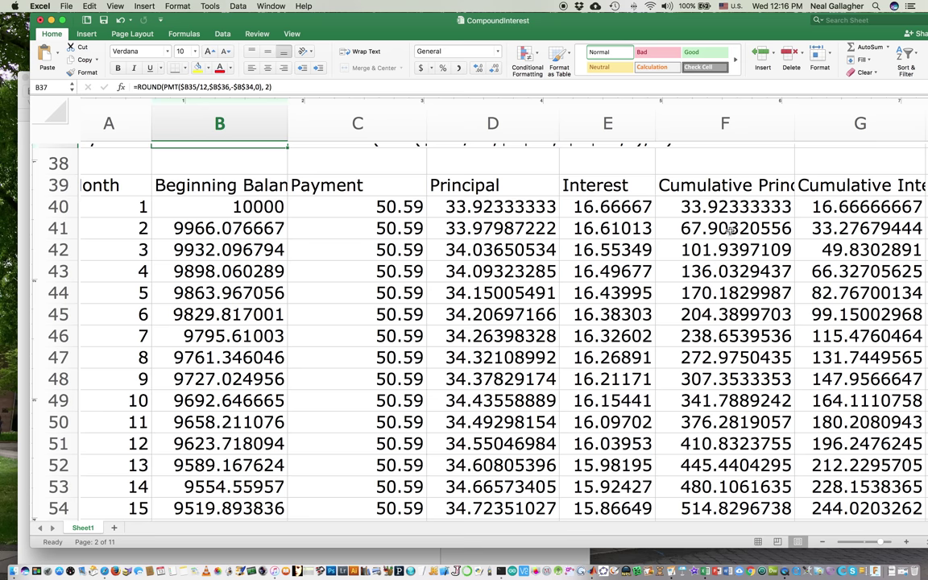
{"action": "scroll", "coordinate": [701, 218], "scroll_direction": "right", "scroll_amount": 2}
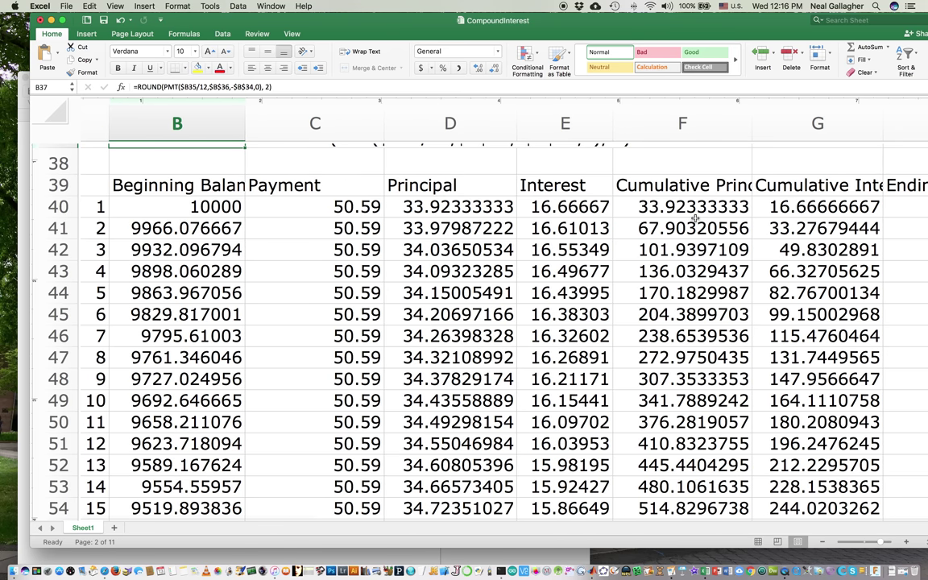
{"action": "scroll", "coordinate": [665, 197], "scroll_direction": "right", "scroll_amount": 2}
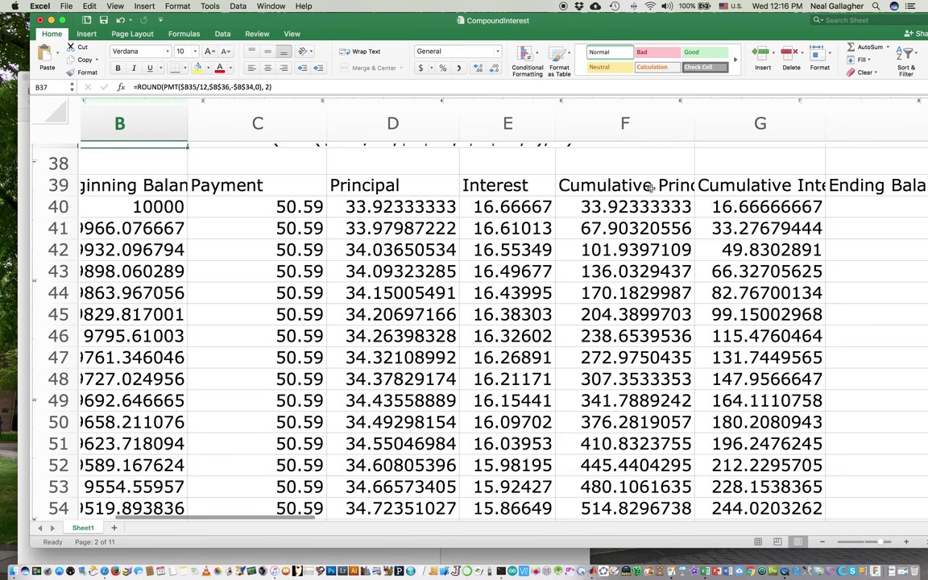
{"action": "left_click", "coordinate": [596, 184]}
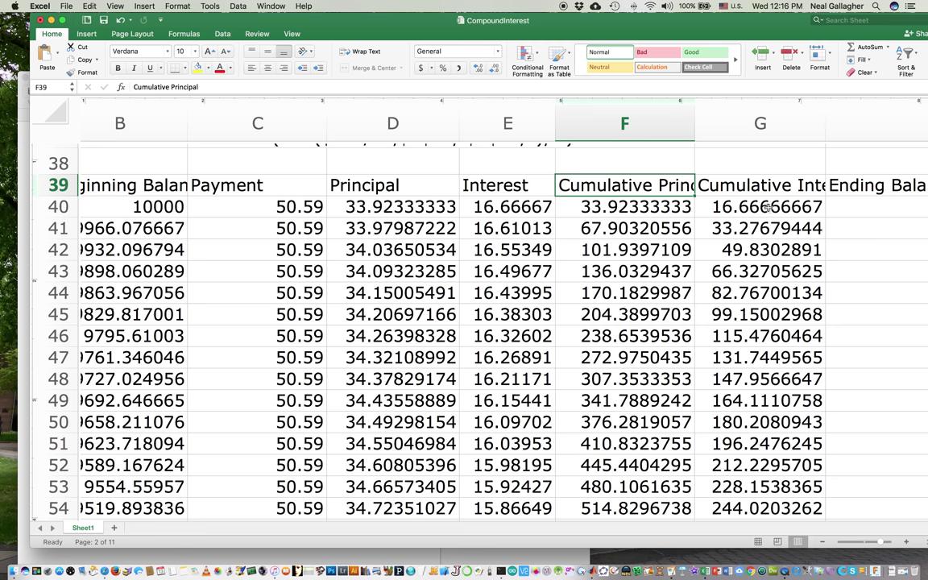
{"action": "scroll", "coordinate": [762, 225], "scroll_direction": "down", "scroll_amount": 1}
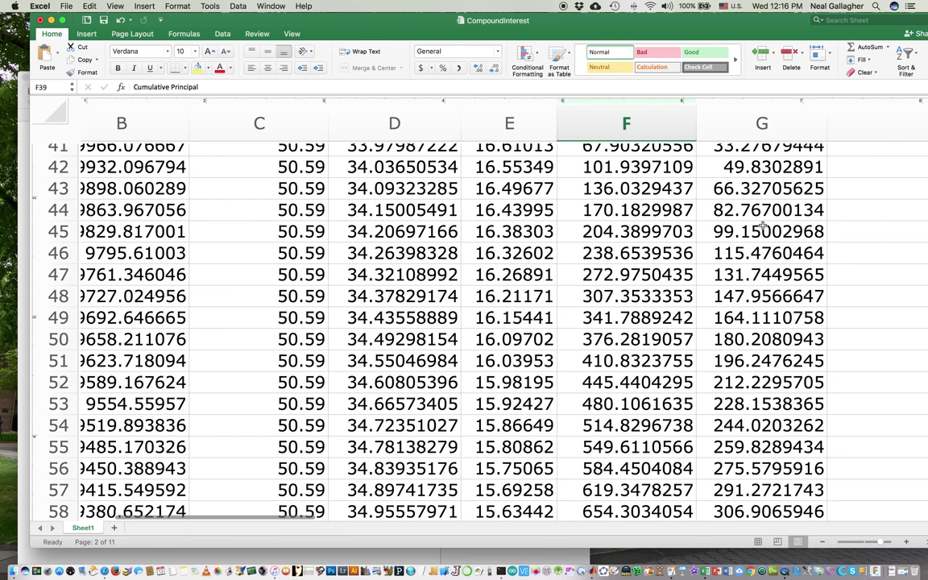
{"action": "scroll", "coordinate": [760, 231], "scroll_direction": "down", "scroll_amount": 5}
{"action": "scroll", "coordinate": [754, 236], "scroll_direction": "down", "scroll_amount": 1}
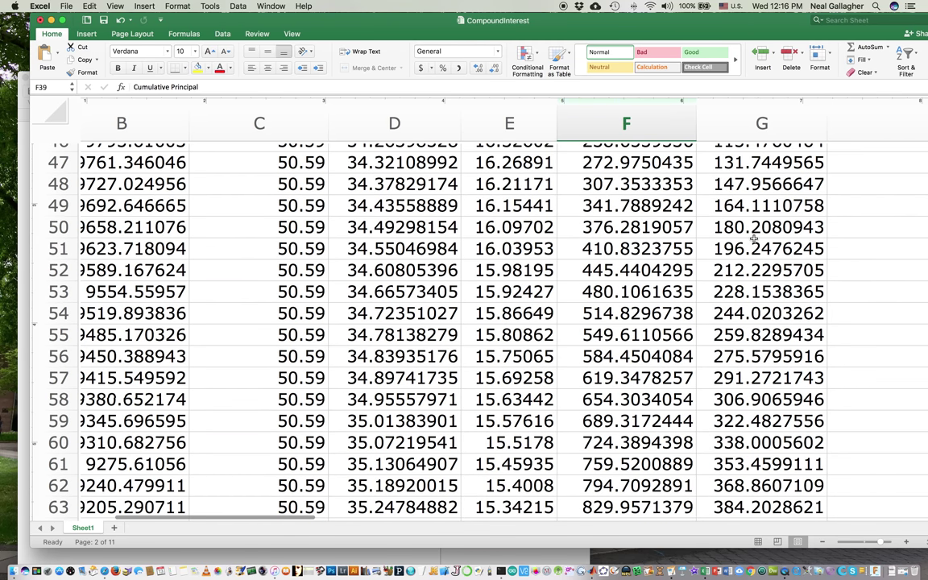
{"action": "scroll", "coordinate": [753, 238], "scroll_direction": "down", "scroll_amount": 5}
{"action": "scroll", "coordinate": [601, 247], "scroll_direction": "down", "scroll_amount": 4}
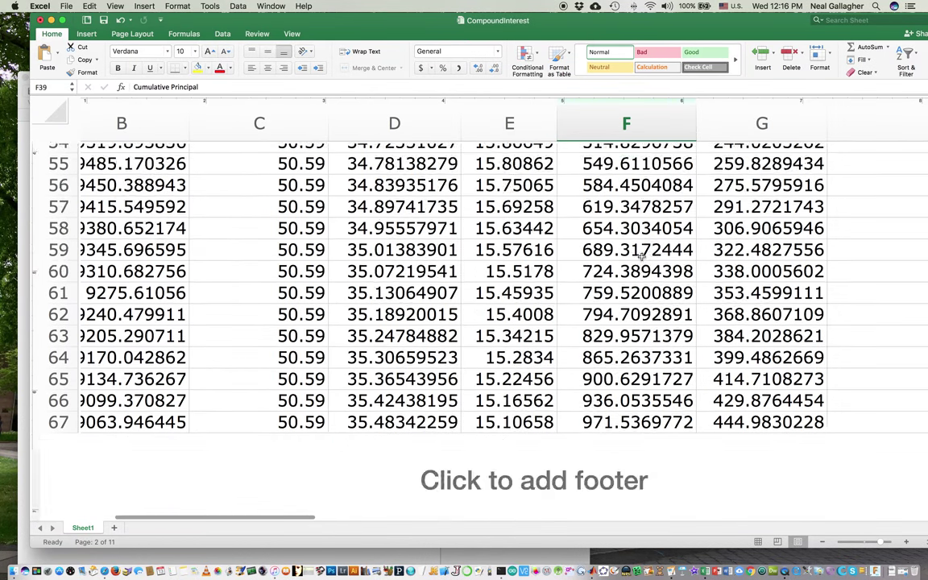
{"action": "scroll", "coordinate": [640, 257], "scroll_direction": "up", "scroll_amount": 7}
{"action": "scroll", "coordinate": [642, 255], "scroll_direction": "up", "scroll_amount": 1}
{"action": "scroll", "coordinate": [642, 258], "scroll_direction": "up", "scroll_amount": 10}
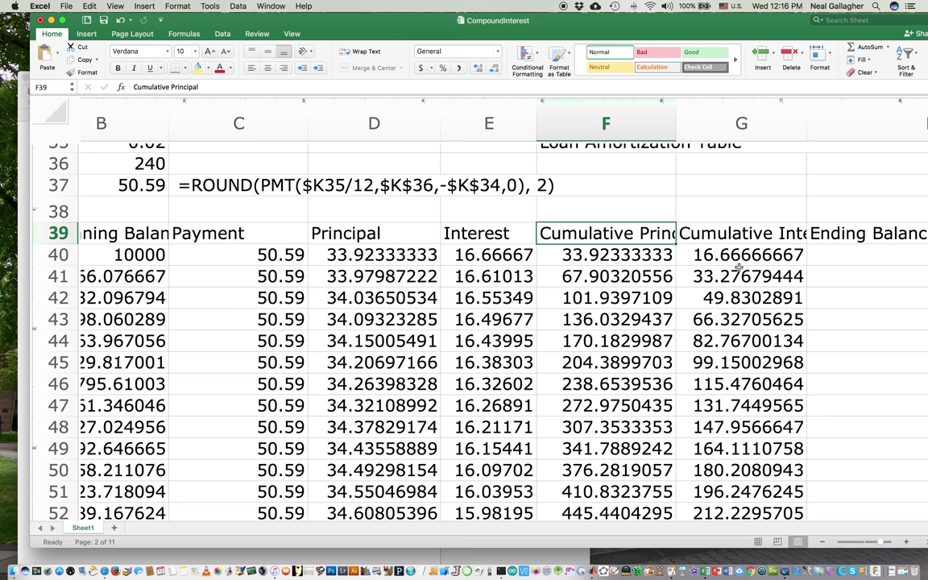
Scroll down the amortization table from about row 68 to row 242 and the page footer
{"action": "scroll", "coordinate": [624, 307], "scroll_direction": "down", "scroll_amount": 5}
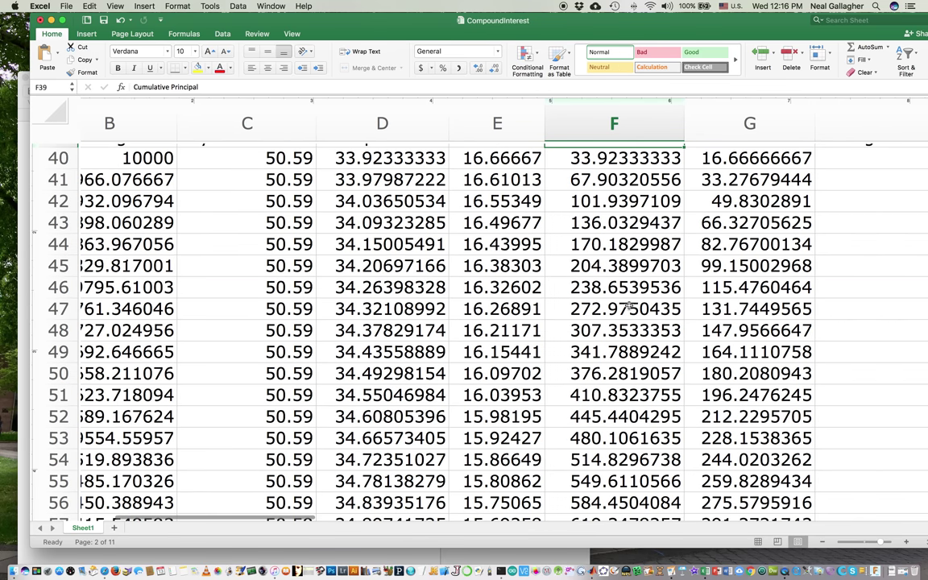
{"action": "scroll", "coordinate": [629, 306], "scroll_direction": "down", "scroll_amount": 5}
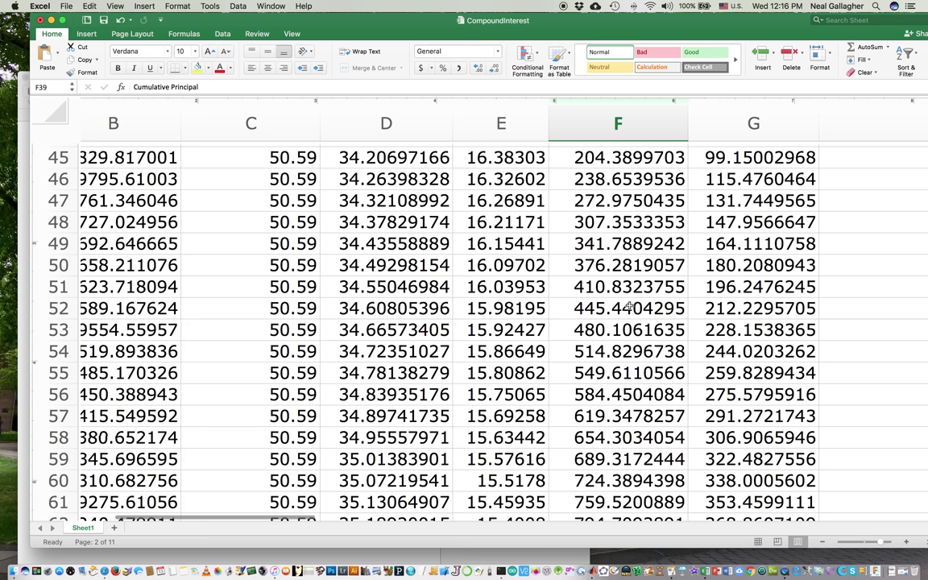
{"action": "scroll", "coordinate": [629, 307], "scroll_direction": "down", "scroll_amount": 10}
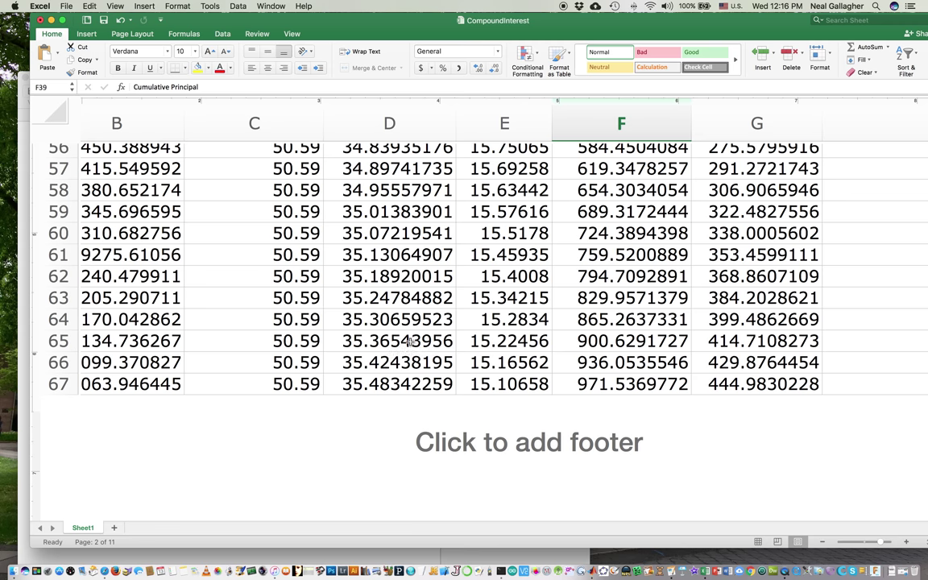
{"action": "scroll", "coordinate": [608, 382], "scroll_direction": "down", "scroll_amount": 8}
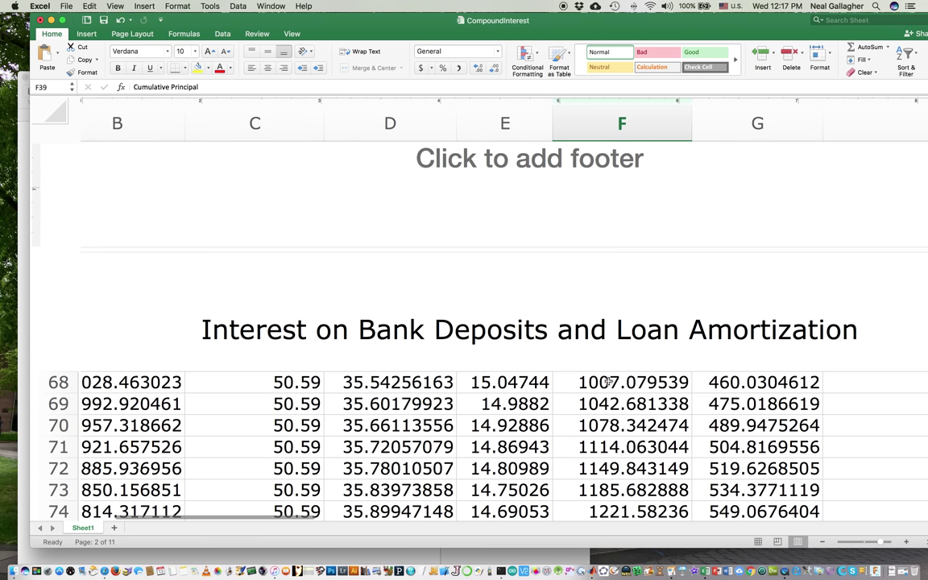
{"action": "scroll", "coordinate": [608, 381], "scroll_direction": "down", "scroll_amount": 5}
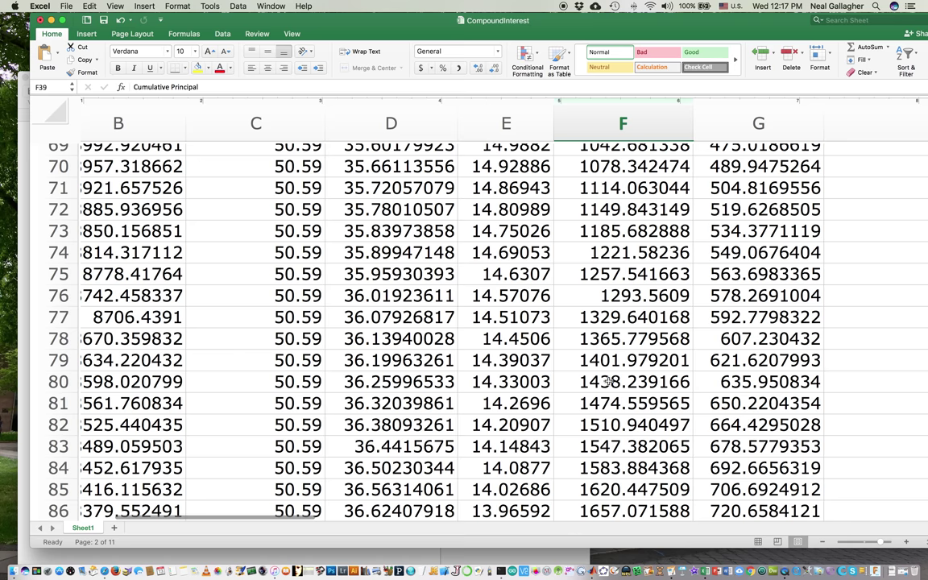
{"action": "scroll", "coordinate": [608, 382], "scroll_direction": "down", "scroll_amount": 5}
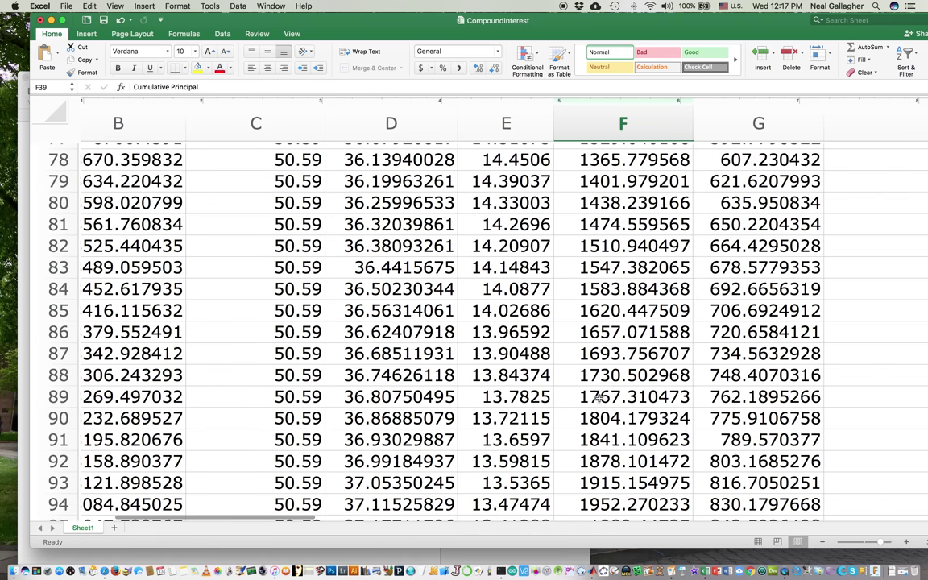
{"action": "scroll", "coordinate": [620, 405], "scroll_direction": "down", "scroll_amount": 3}
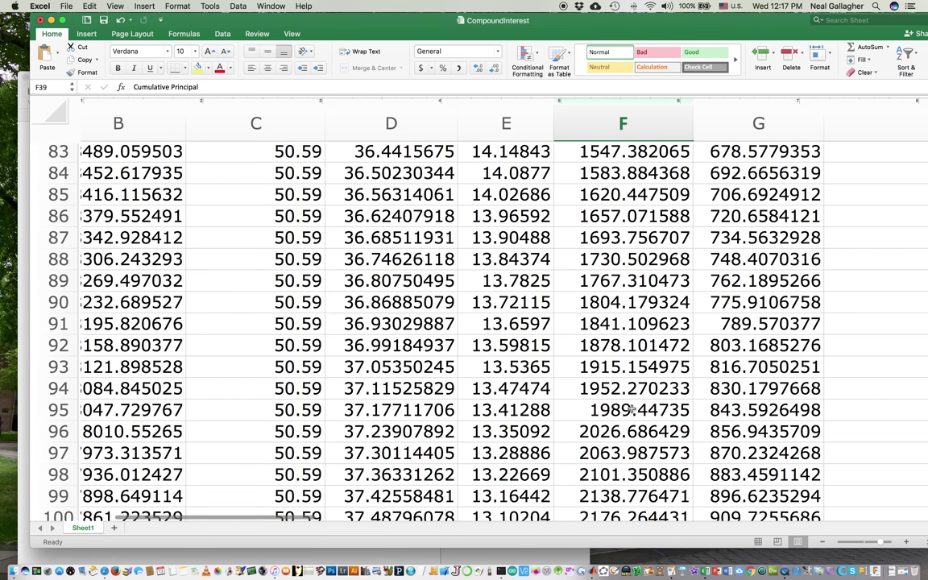
{"action": "scroll", "coordinate": [631, 410], "scroll_direction": "down", "scroll_amount": 5}
{"action": "scroll", "coordinate": [632, 409], "scroll_direction": "down", "scroll_amount": 10}
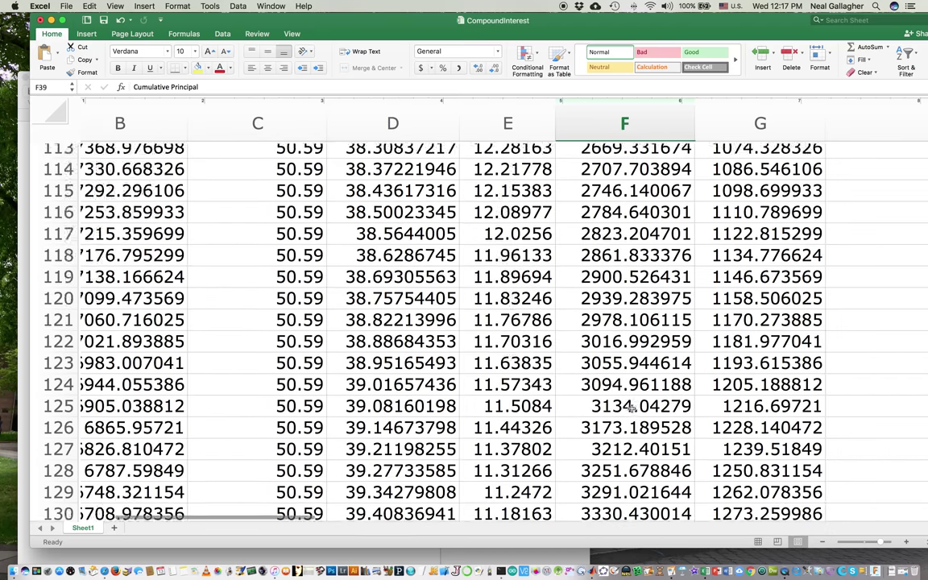
{"action": "scroll", "coordinate": [104, 446], "scroll_direction": "down", "scroll_amount": 5}
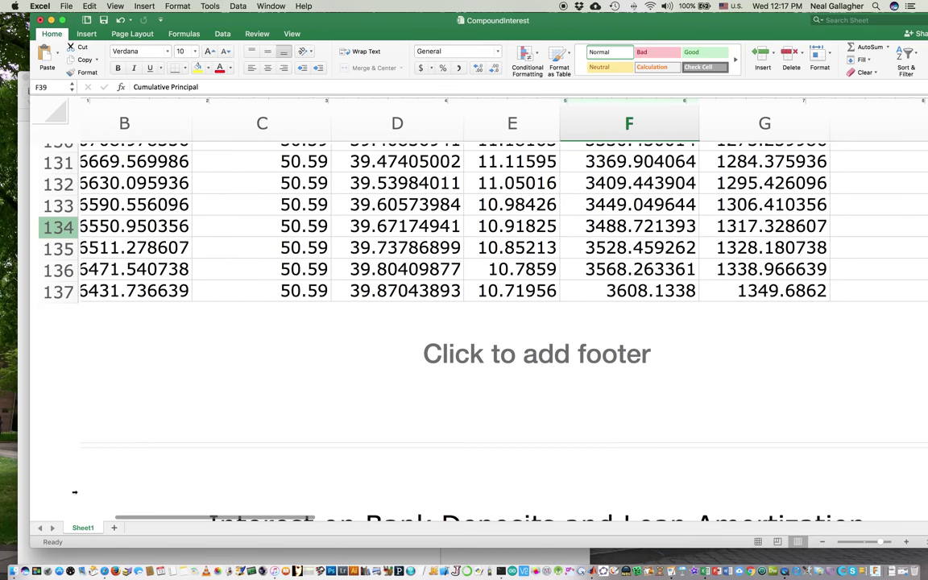
{"action": "scroll", "coordinate": [171, 371], "scroll_direction": "down", "scroll_amount": 10}
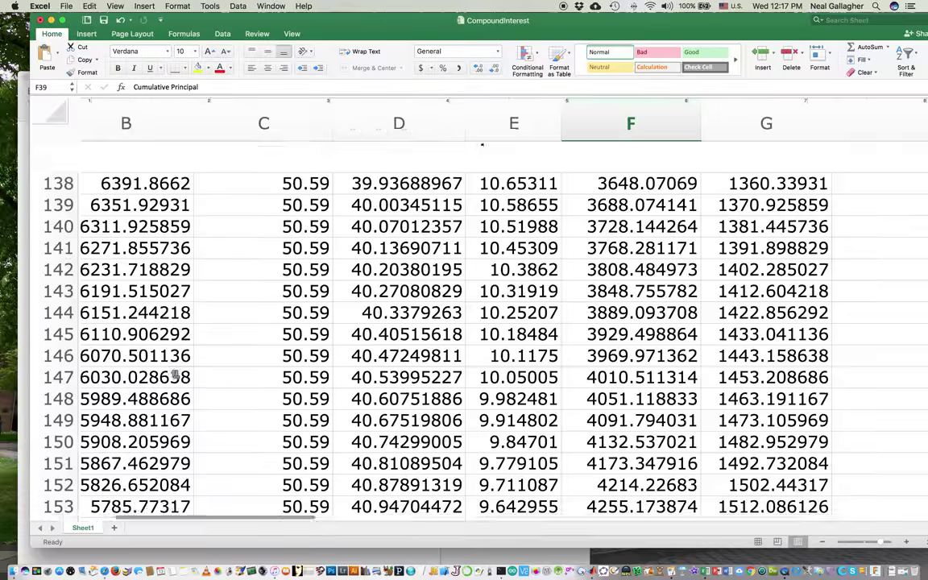
{"action": "scroll", "coordinate": [175, 375], "scroll_direction": "down", "scroll_amount": 10}
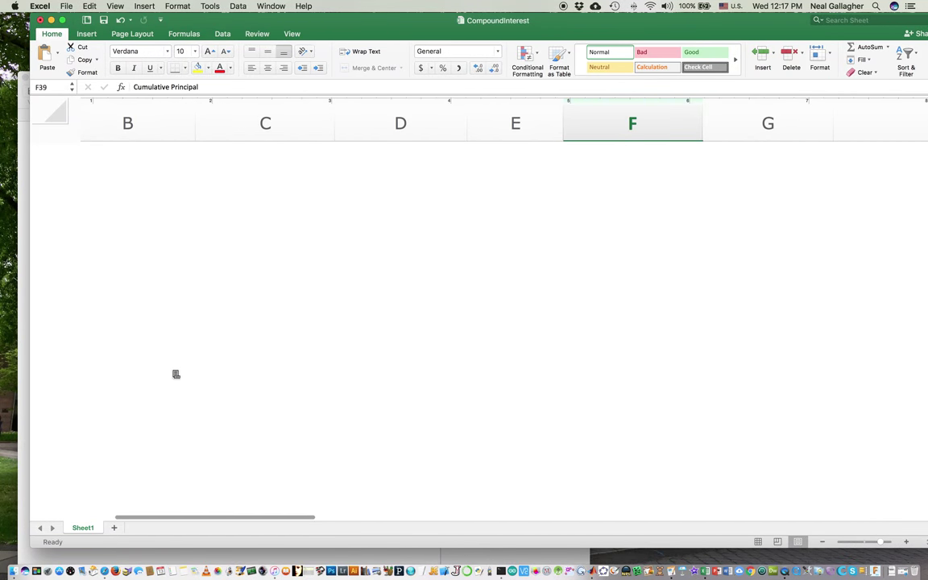
{"action": "scroll", "coordinate": [175, 375], "scroll_direction": "down", "scroll_amount": 5}
{"action": "scroll", "coordinate": [179, 372], "scroll_direction": "down", "scroll_amount": 5}
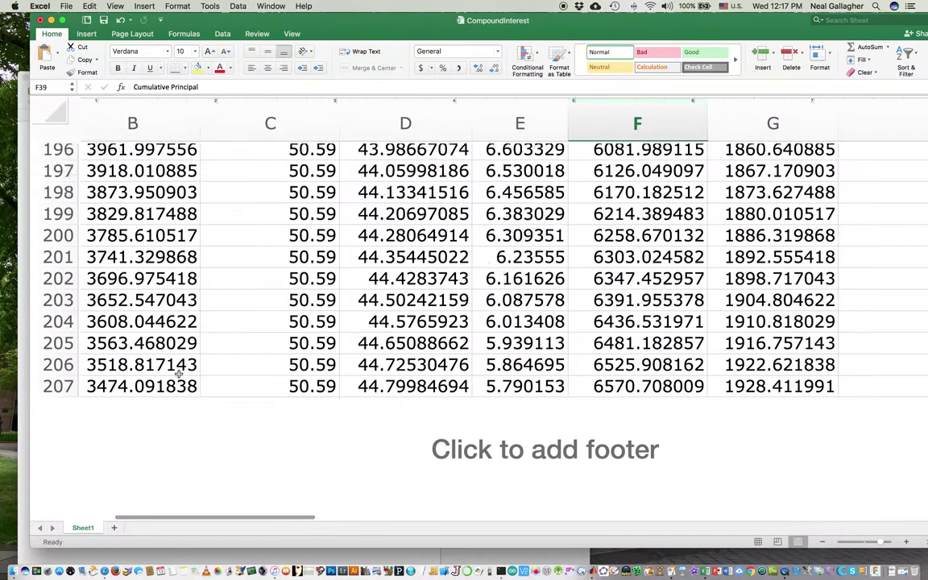
{"action": "scroll", "coordinate": [179, 373], "scroll_direction": "down", "scroll_amount": 5}
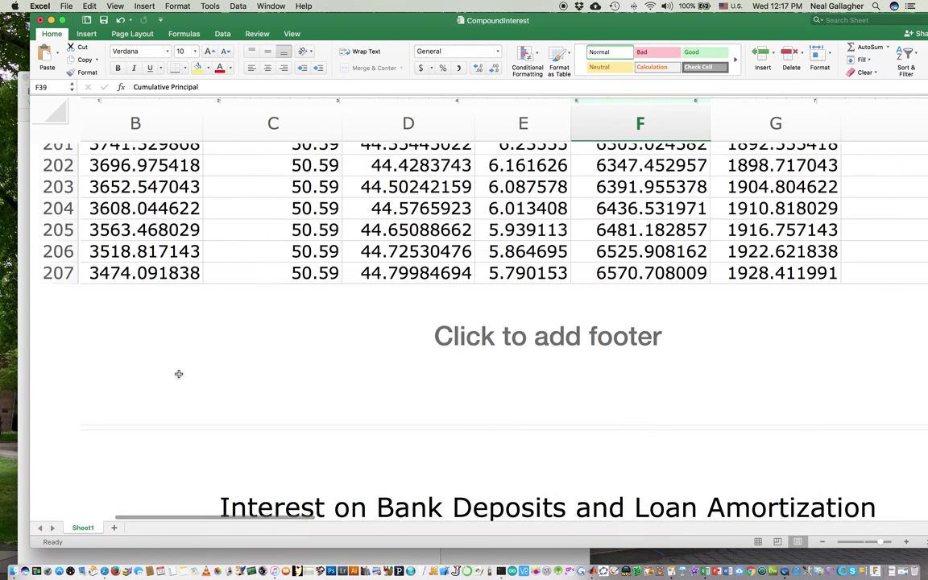
{"action": "scroll", "coordinate": [178, 374], "scroll_direction": "down", "scroll_amount": 8}
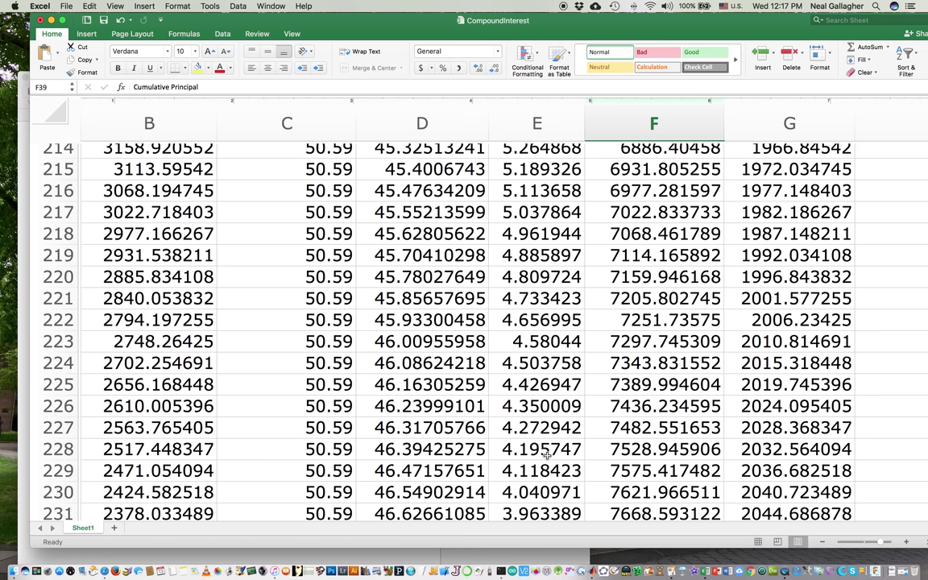
{"action": "scroll", "coordinate": [337, 425], "scroll_direction": "down", "scroll_amount": 3}
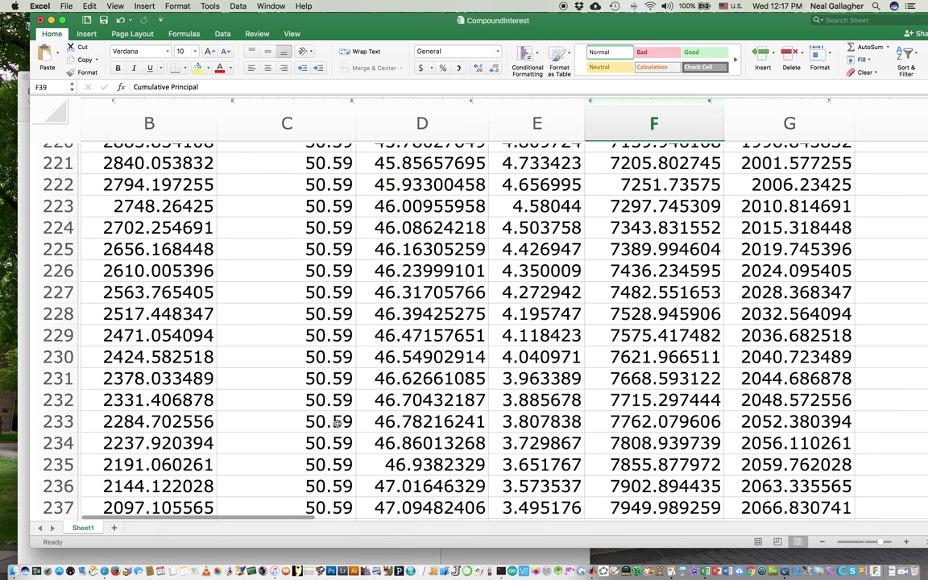
{"action": "scroll", "coordinate": [336, 422], "scroll_direction": "down", "scroll_amount": 5}
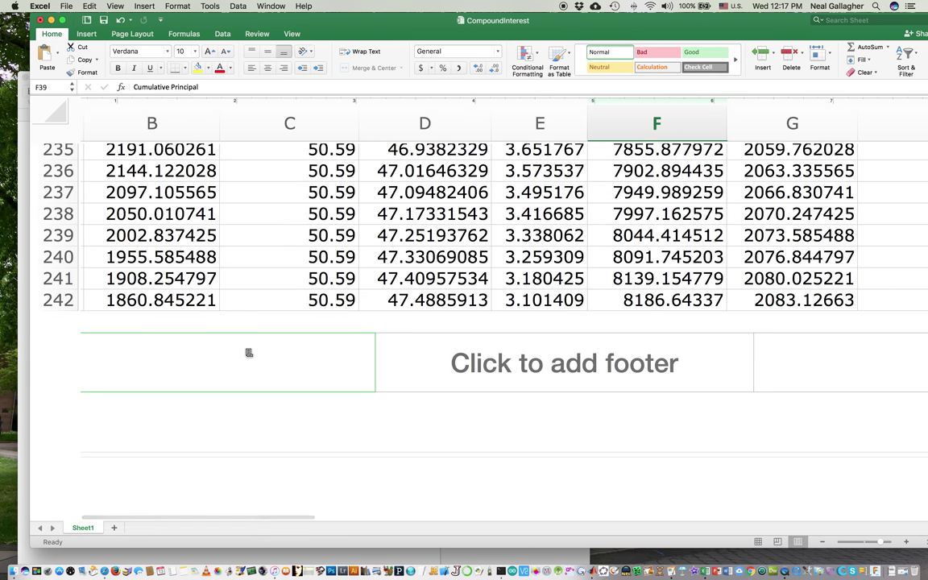
{"action": "scroll", "coordinate": [250, 359], "scroll_direction": "up", "scroll_amount": 2}
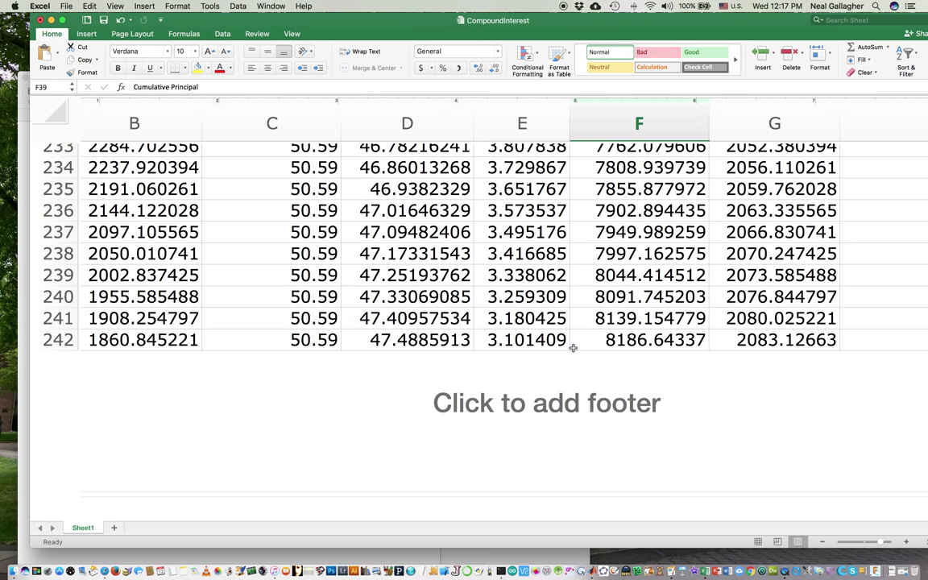
{"action": "scroll", "coordinate": [159, 331], "scroll_direction": "up", "scroll_amount": 1}
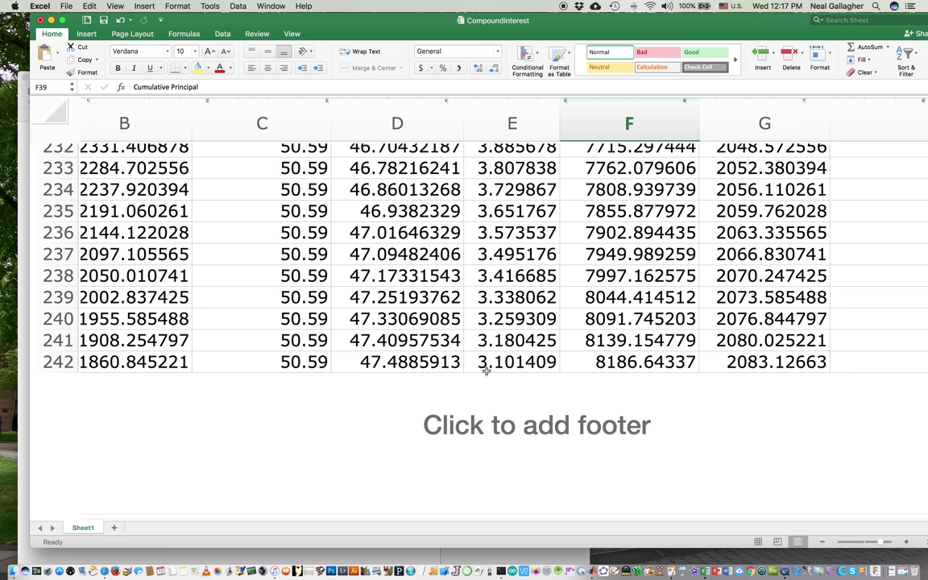
{"action": "scroll", "coordinate": [485, 370], "scroll_direction": "up", "scroll_amount": 2}
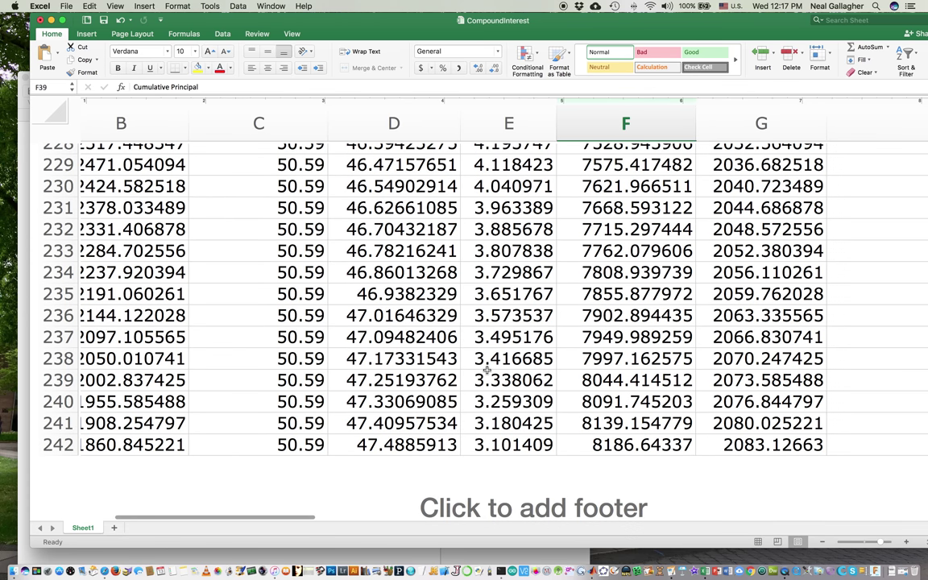
{"action": "scroll", "coordinate": [485, 371], "scroll_direction": "down", "scroll_amount": 2}
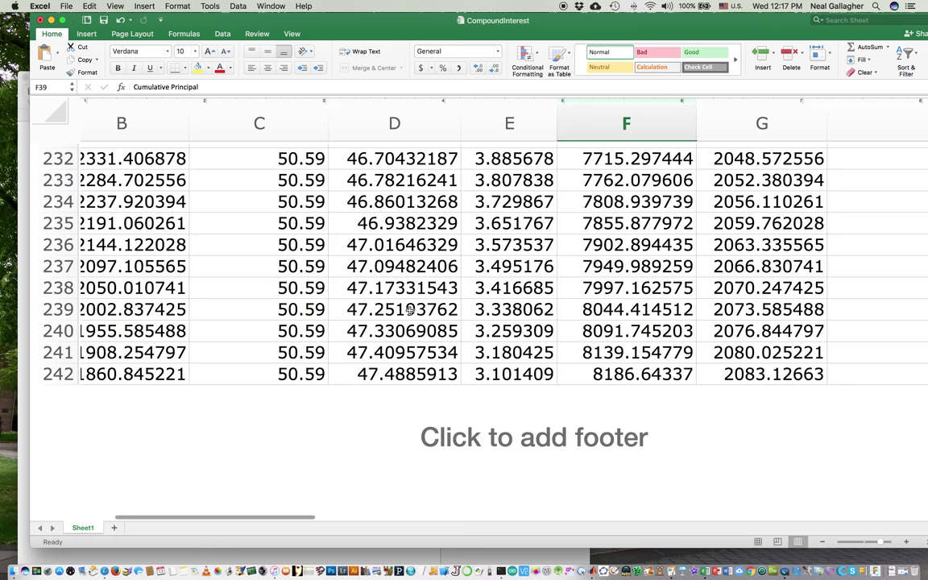
{"action": "scroll", "coordinate": [409, 311], "scroll_direction": "up", "scroll_amount": 3}
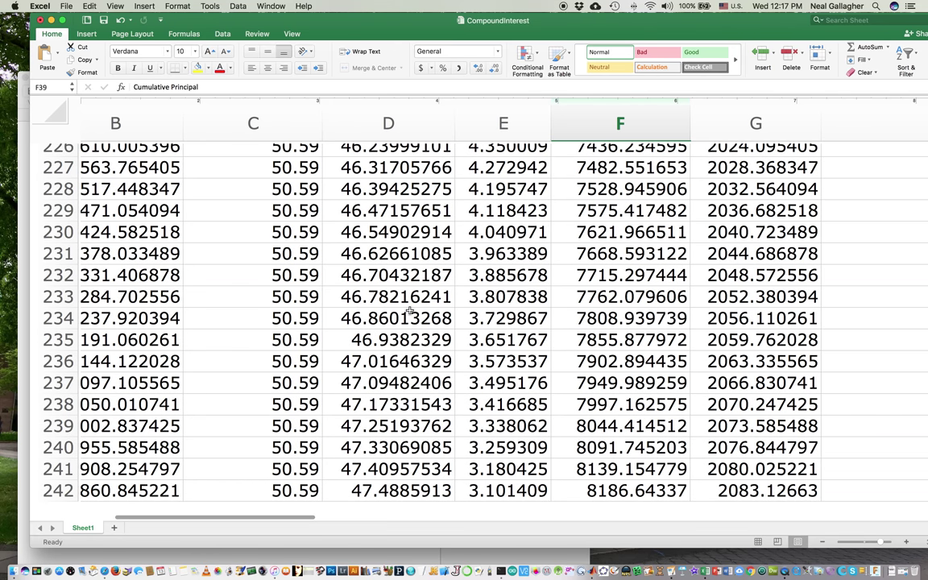
{"action": "scroll", "coordinate": [409, 311], "scroll_direction": "up", "scroll_amount": 3}
{"action": "scroll", "coordinate": [409, 311], "scroll_direction": "down", "scroll_amount": 6}
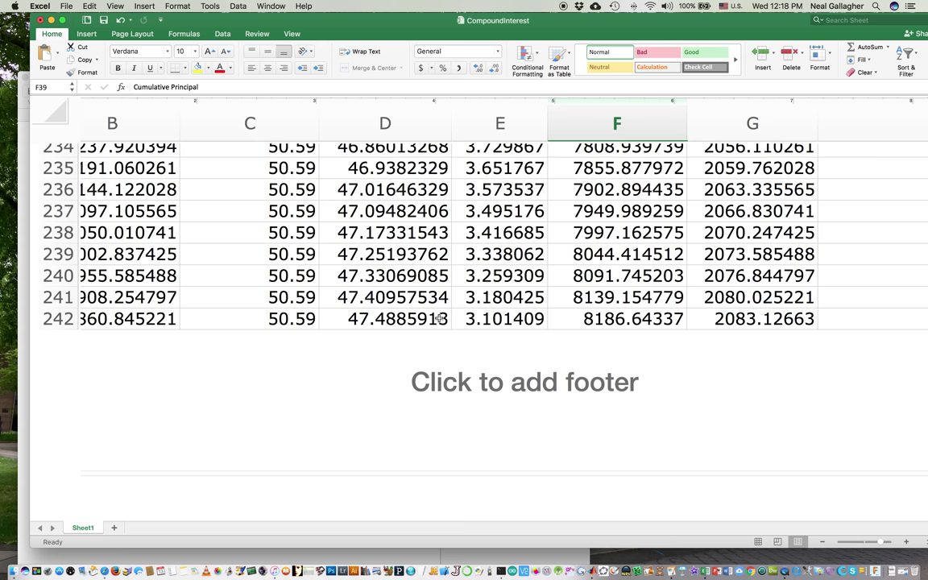
{"action": "scroll", "coordinate": [436, 319], "scroll_direction": "down", "scroll_amount": 1}
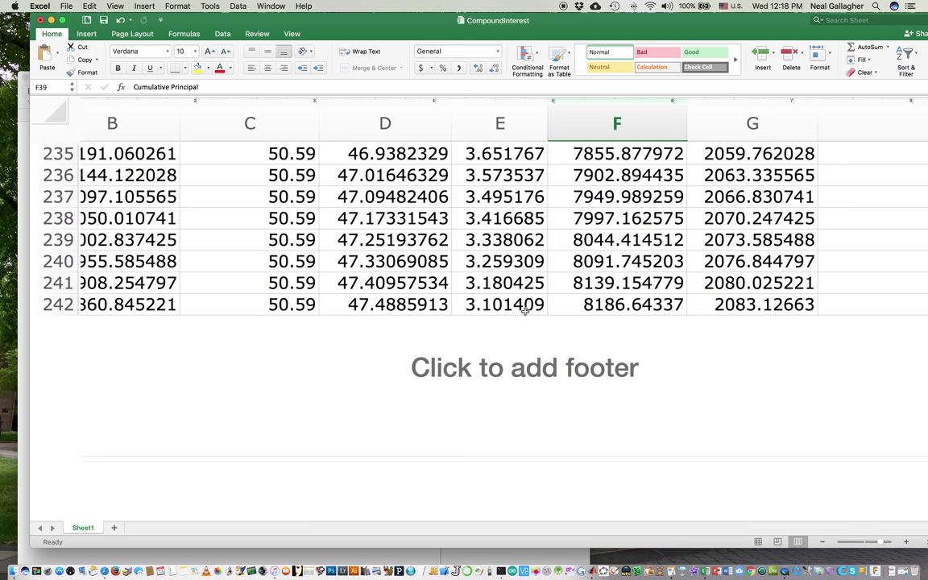
{"action": "scroll", "coordinate": [515, 333], "scroll_direction": "down", "scroll_amount": 4}
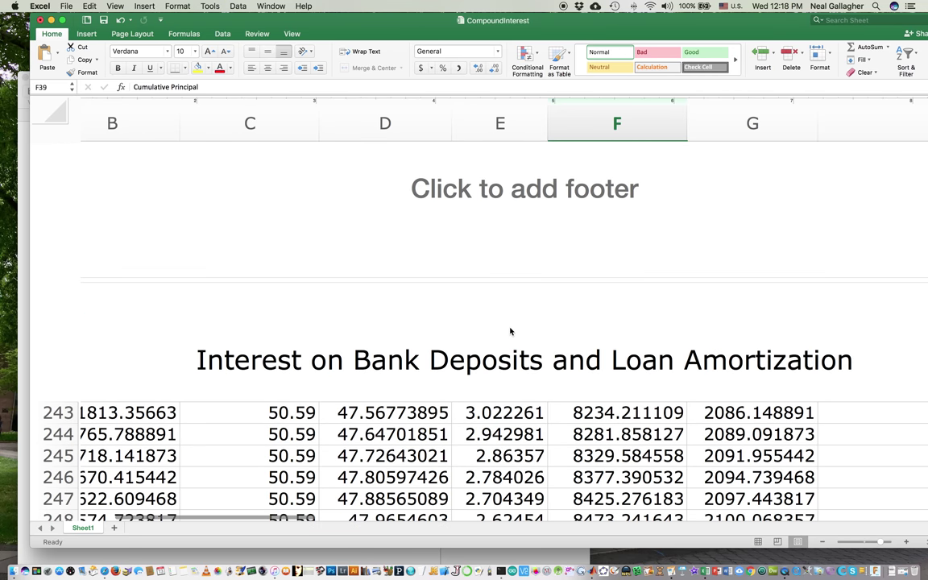
{"action": "scroll", "coordinate": [507, 323], "scroll_direction": "down", "scroll_amount": 5}
{"action": "scroll", "coordinate": [508, 325], "scroll_direction": "down", "scroll_amount": 7}
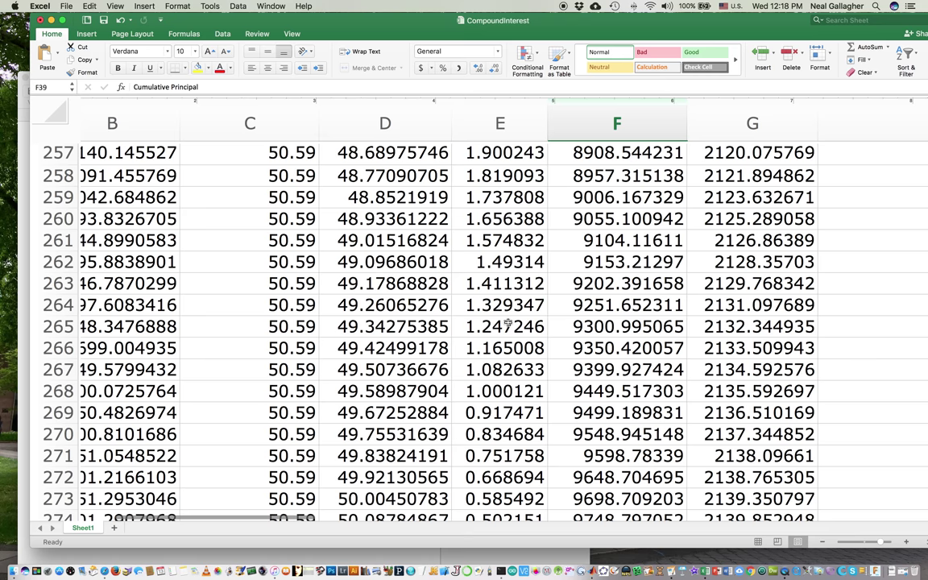
{"action": "scroll", "coordinate": [508, 320], "scroll_direction": "down", "scroll_amount": 6}
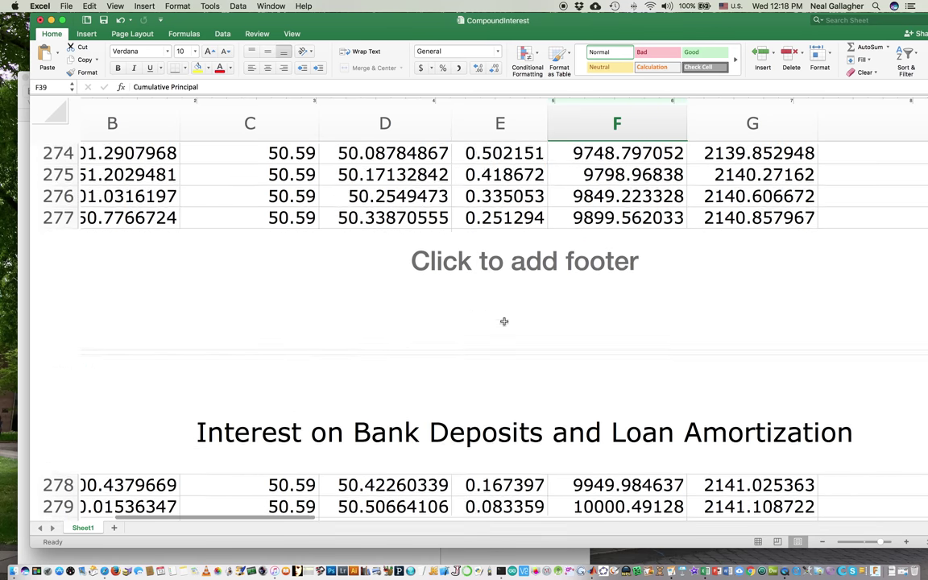
{"action": "scroll", "coordinate": [504, 317], "scroll_direction": "down", "scroll_amount": 1}
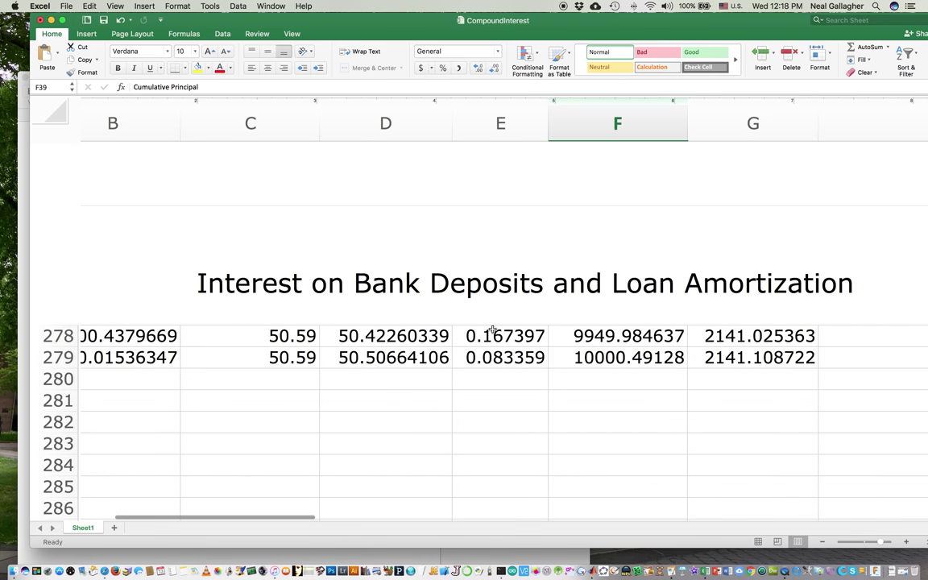
{"action": "scroll", "coordinate": [441, 348], "scroll_direction": "left", "scroll_amount": 3}
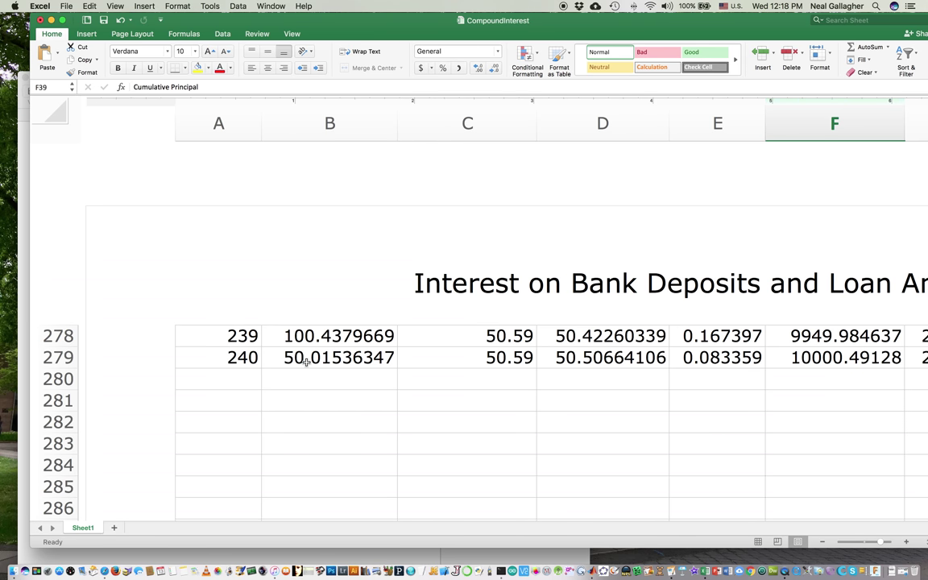
{"action": "scroll", "coordinate": [371, 359], "scroll_direction": "up", "scroll_amount": 3}
{"action": "scroll", "coordinate": [370, 359], "scroll_direction": "right", "scroll_amount": 1}
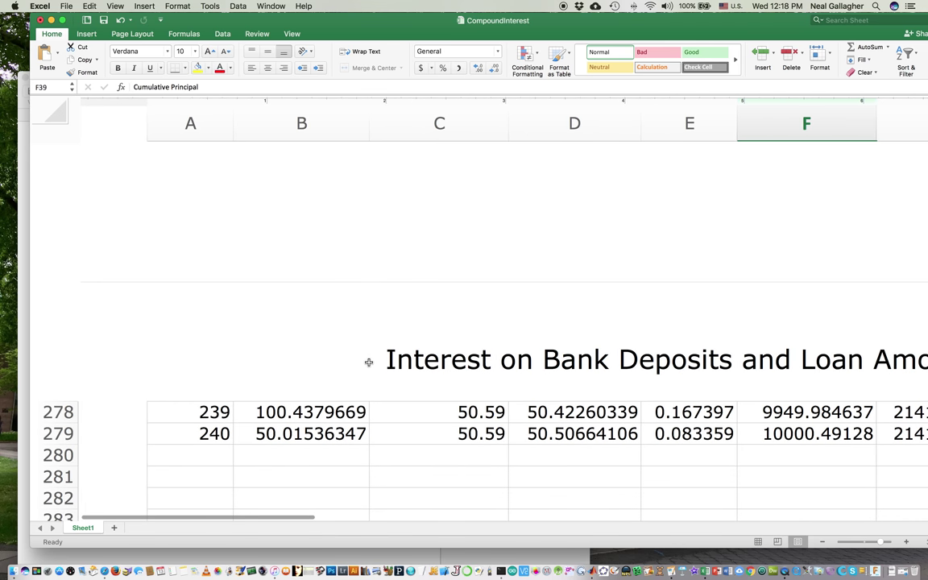
{"action": "scroll", "coordinate": [368, 361], "scroll_direction": "down", "scroll_amount": 1}
{"action": "scroll", "coordinate": [368, 362], "scroll_direction": "left", "scroll_amount": 1}
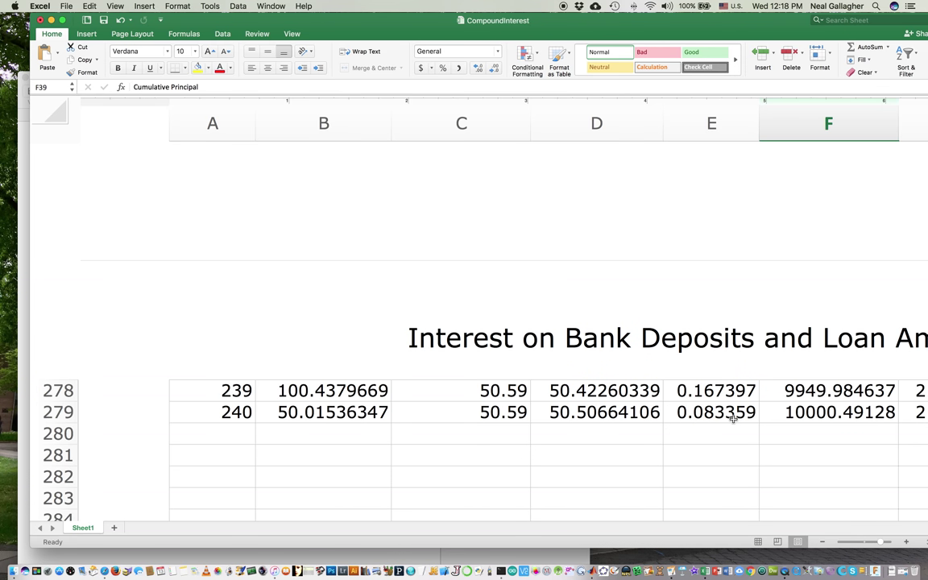
{"action": "scroll", "coordinate": [806, 413], "scroll_direction": "right", "scroll_amount": 3}
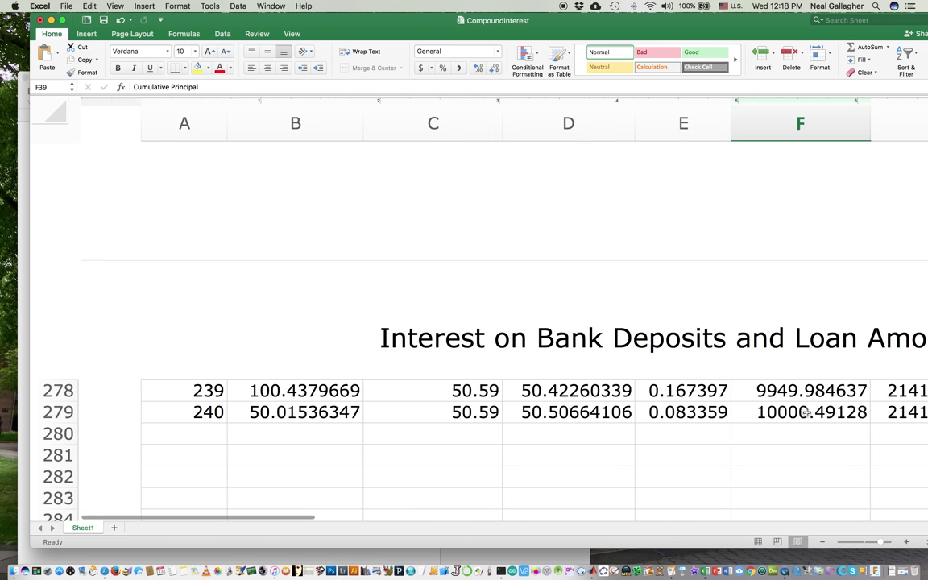
{"action": "scroll", "coordinate": [805, 412], "scroll_direction": "right", "scroll_amount": 2}
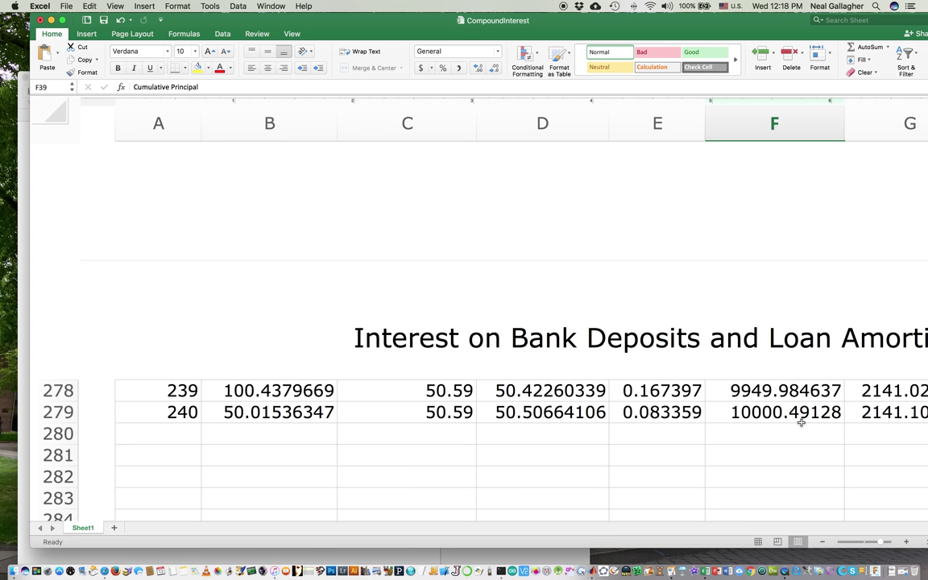
{"action": "scroll", "coordinate": [801, 421], "scroll_direction": "right", "scroll_amount": 5}
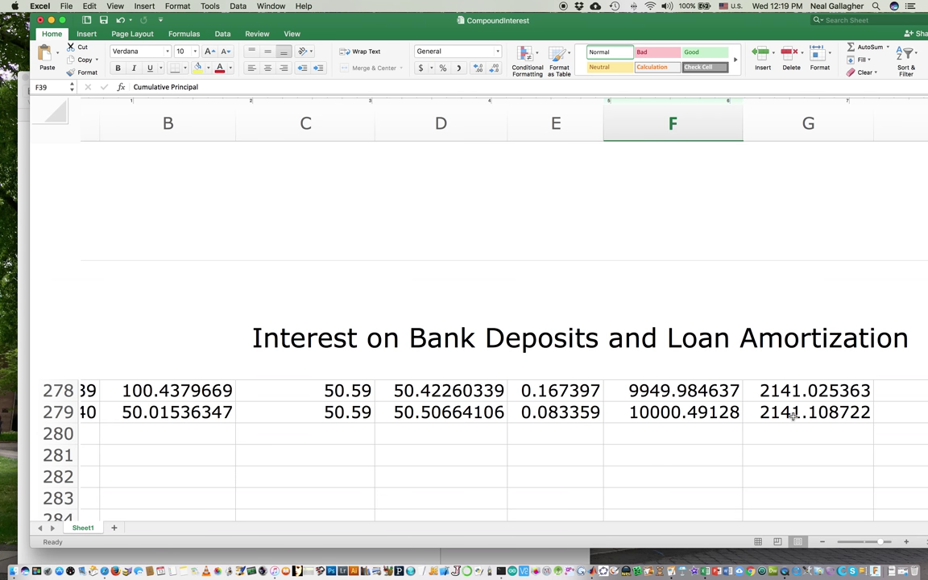
{"action": "scroll", "coordinate": [644, 451], "scroll_direction": "left", "scroll_amount": 2}
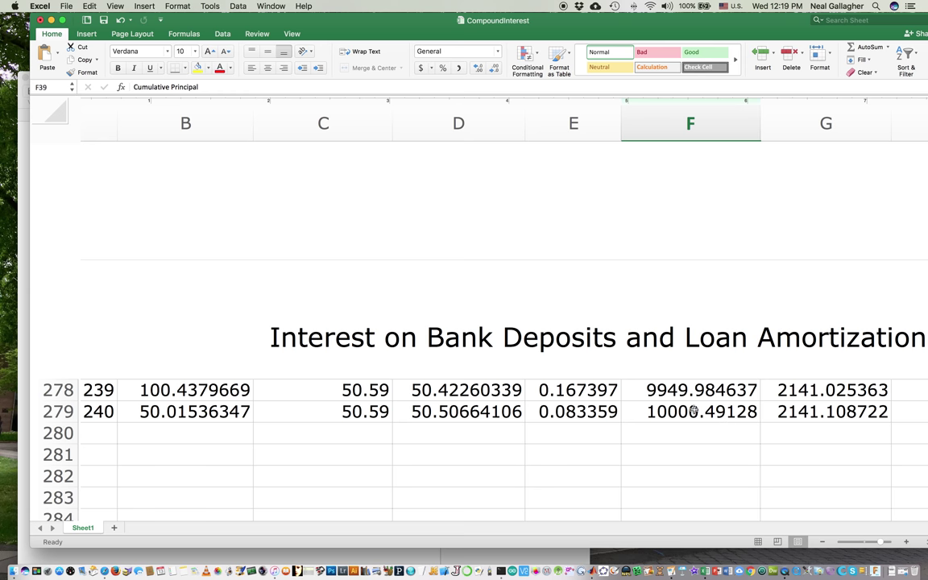
{"action": "scroll", "coordinate": [685, 404], "scroll_direction": "up", "scroll_amount": 5}
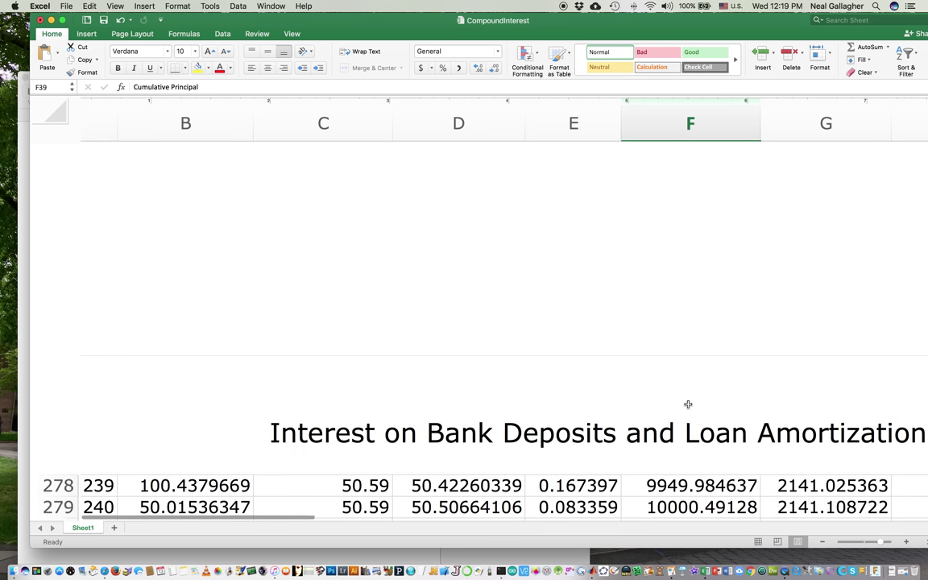
Scroll back up from row 279 to the printed page starting at row 243 (month 204)
{"action": "scroll", "coordinate": [687, 404], "scroll_direction": "down", "scroll_amount": 3}
{"action": "scroll", "coordinate": [689, 403], "scroll_direction": "left", "scroll_amount": 2}
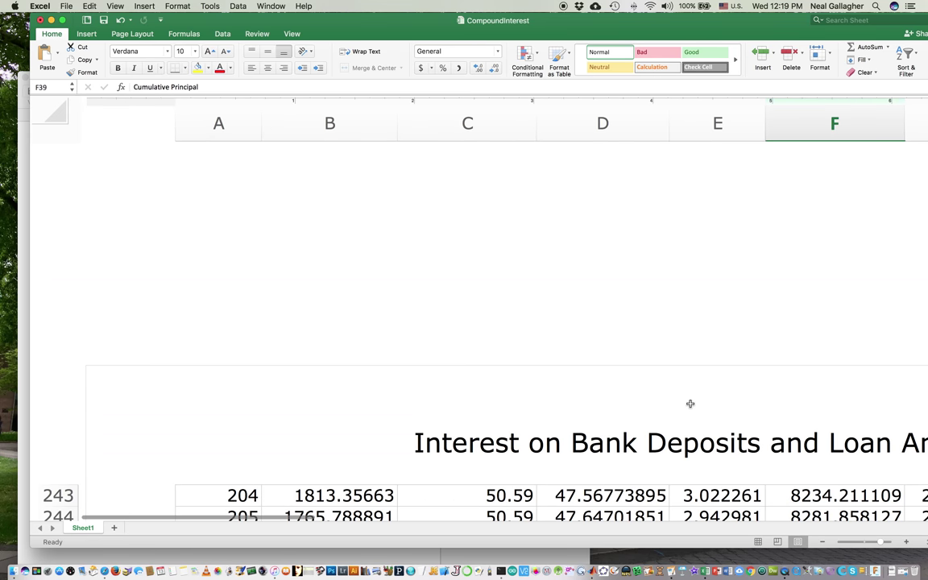
{"action": "scroll", "coordinate": [690, 403], "scroll_direction": "down", "scroll_amount": 5}
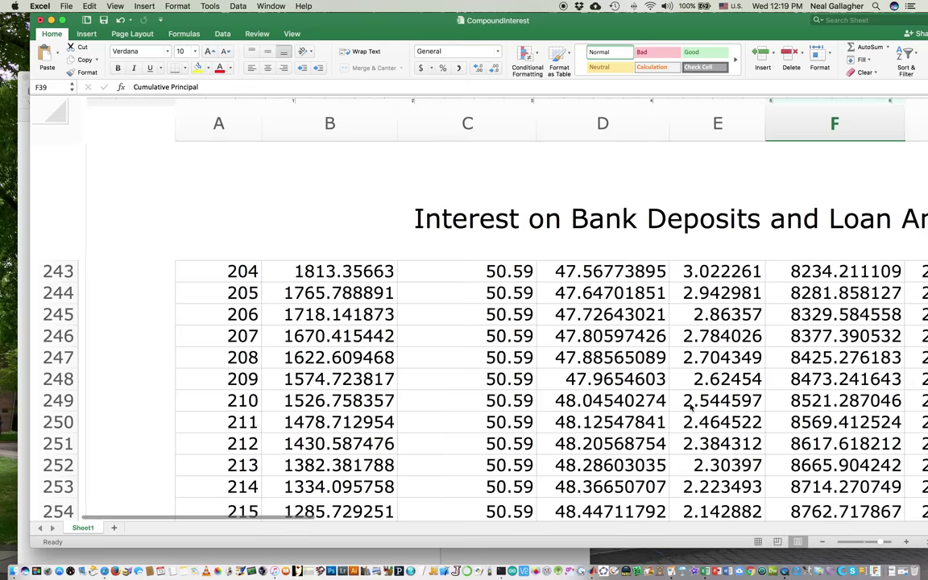
{"action": "scroll", "coordinate": [690, 407], "scroll_direction": "down", "scroll_amount": 2}
{"action": "scroll", "coordinate": [690, 406], "scroll_direction": "up", "scroll_amount": 1}
{"action": "scroll", "coordinate": [690, 409], "scroll_direction": "right", "scroll_amount": 2}
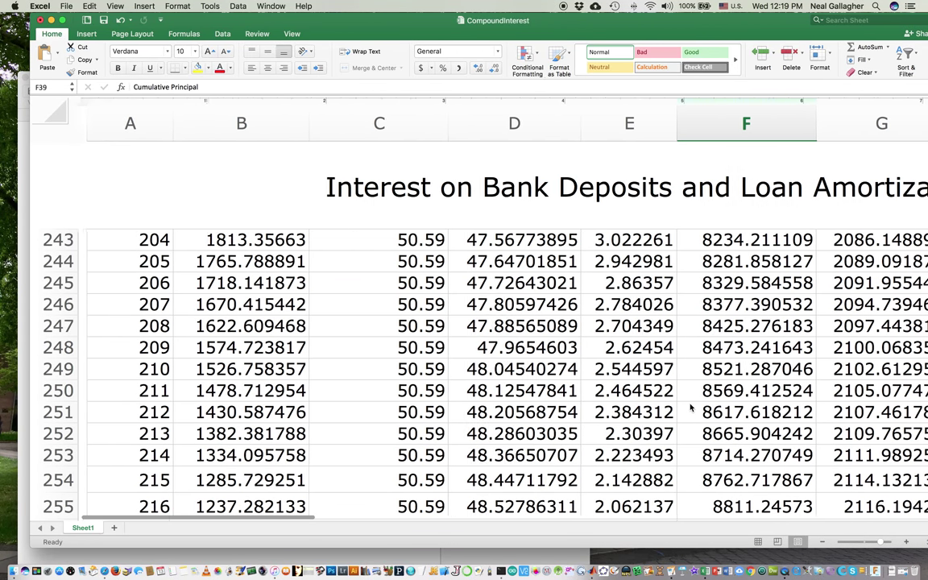
{"action": "scroll", "coordinate": [690, 408], "scroll_direction": "left", "scroll_amount": 2}
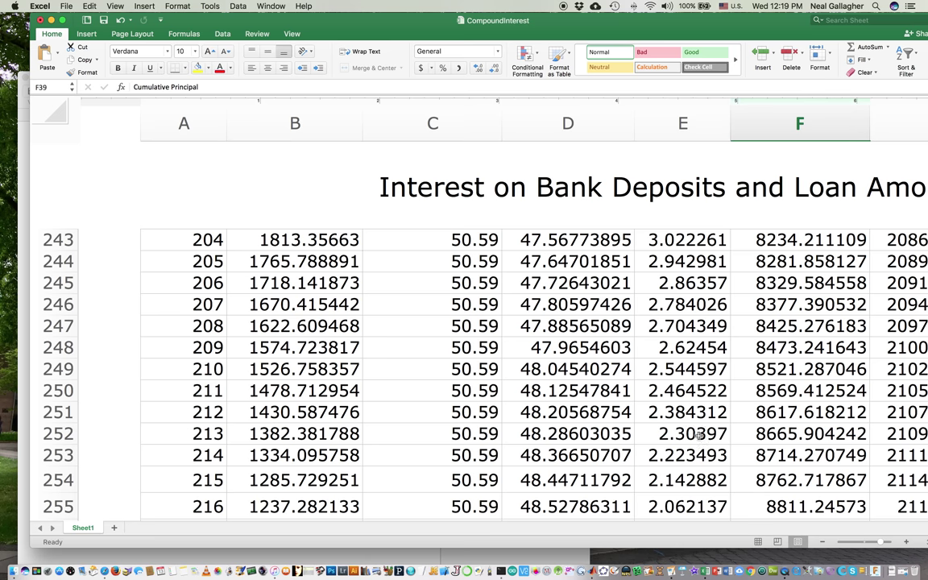
{"action": "scroll", "coordinate": [690, 408], "scroll_direction": "right", "scroll_amount": 3}
{"action": "scroll", "coordinate": [690, 435], "scroll_direction": "down", "scroll_amount": 3}
{"action": "scroll", "coordinate": [690, 436], "scroll_direction": "down", "scroll_amount": 3}
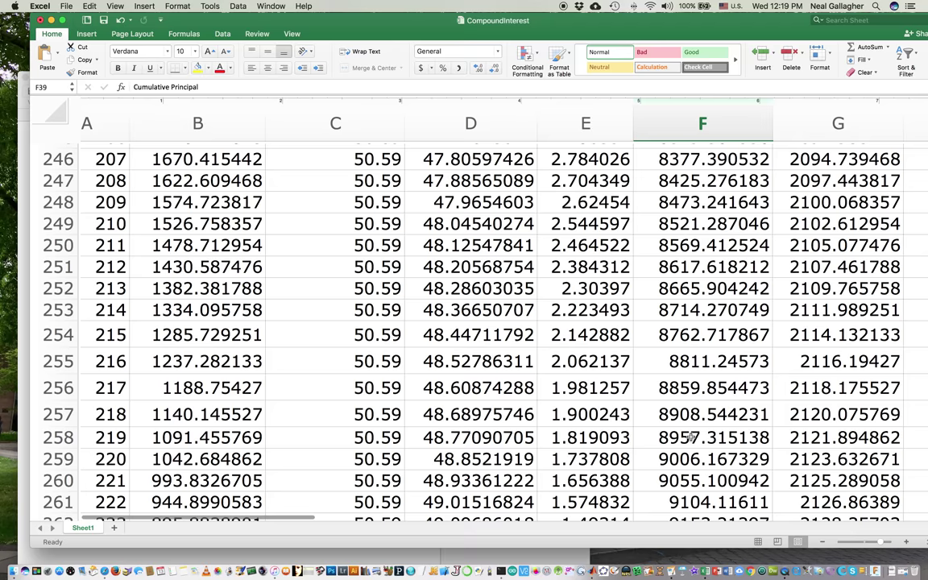
{"action": "scroll", "coordinate": [690, 436], "scroll_direction": "down", "scroll_amount": 5}
{"action": "scroll", "coordinate": [690, 436], "scroll_direction": "up", "scroll_amount": 6}
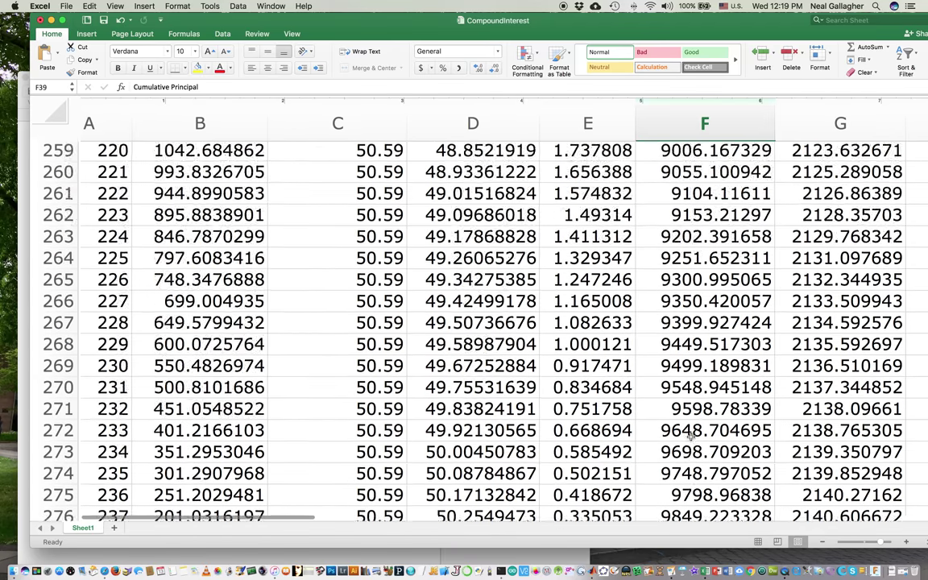
{"action": "scroll", "coordinate": [690, 436], "scroll_direction": "up", "scroll_amount": 5}
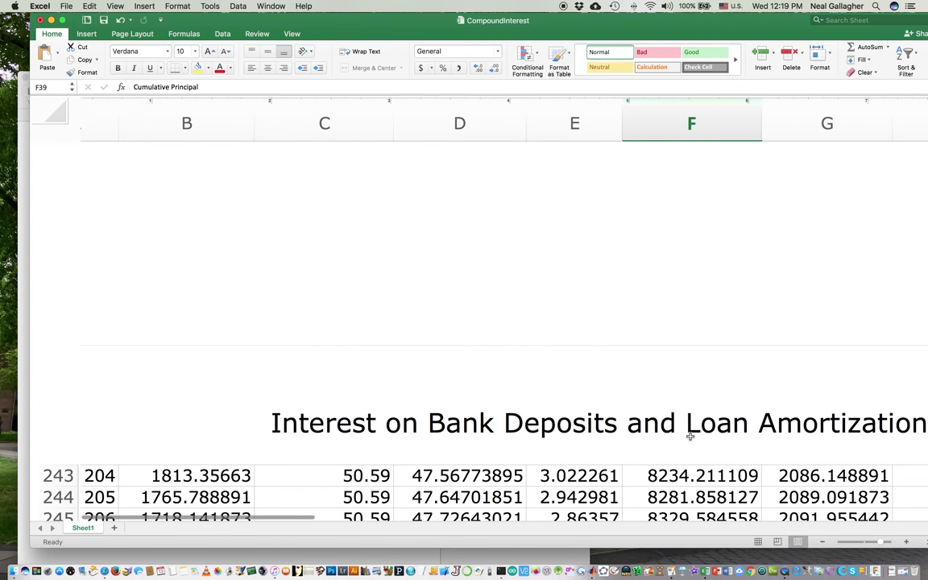
{"action": "scroll", "coordinate": [690, 436], "scroll_direction": "down", "scroll_amount": 7}
{"action": "scroll", "coordinate": [691, 437], "scroll_direction": "left", "scroll_amount": 2}
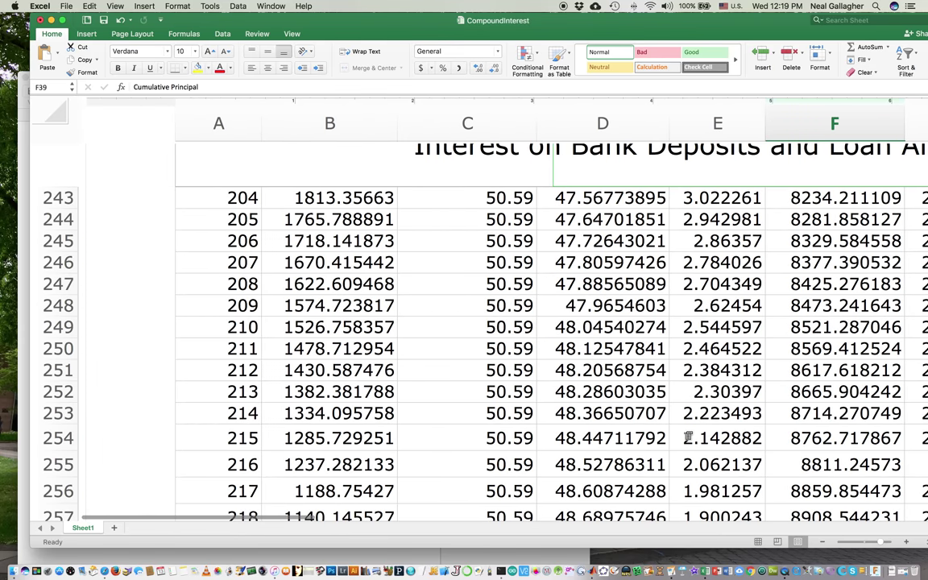
{"action": "scroll", "coordinate": [689, 438], "scroll_direction": "up", "scroll_amount": 5}
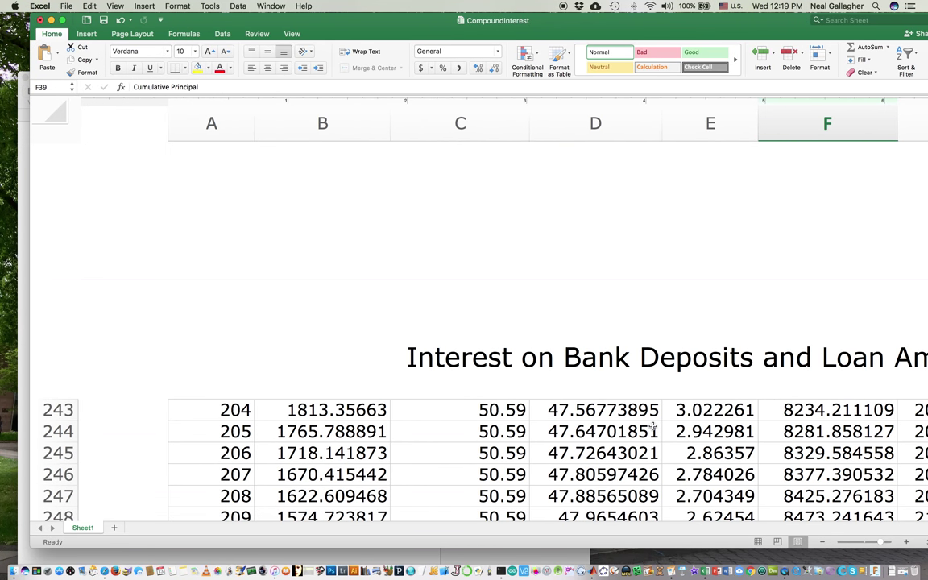
{"action": "scroll", "coordinate": [654, 427], "scroll_direction": "down", "scroll_amount": 2}
{"action": "scroll", "coordinate": [653, 425], "scroll_direction": "down", "scroll_amount": 1}
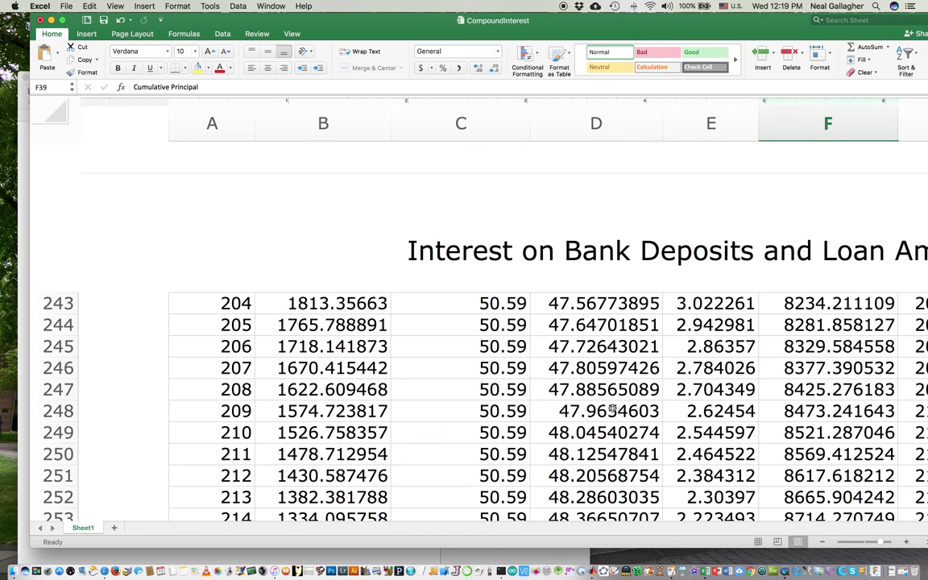
{"action": "scroll", "coordinate": [618, 407], "scroll_direction": "up", "scroll_amount": 1}
{"action": "scroll", "coordinate": [618, 407], "scroll_direction": "up", "scroll_amount": 10}
{"action": "scroll", "coordinate": [621, 407], "scroll_direction": "right", "scroll_amount": 1}
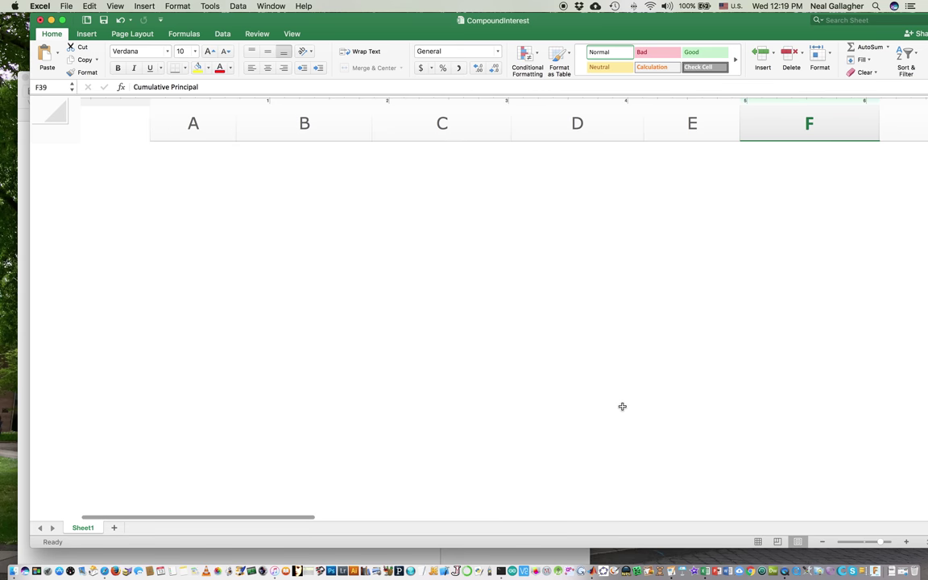
Scroll up to rows 68–75, showing month 29 onward below the title heading
{"action": "scroll", "coordinate": [622, 407], "scroll_direction": "down", "scroll_amount": 10}
{"action": "scroll", "coordinate": [622, 407], "scroll_direction": "up", "scroll_amount": 10}
{"action": "scroll", "coordinate": [622, 406], "scroll_direction": "down", "scroll_amount": 10}
{"action": "scroll", "coordinate": [622, 407], "scroll_direction": "up", "scroll_amount": 5}
{"action": "scroll", "coordinate": [621, 407], "scroll_direction": "up", "scroll_amount": 3}
{"action": "scroll", "coordinate": [622, 407], "scroll_direction": "down", "scroll_amount": 2}
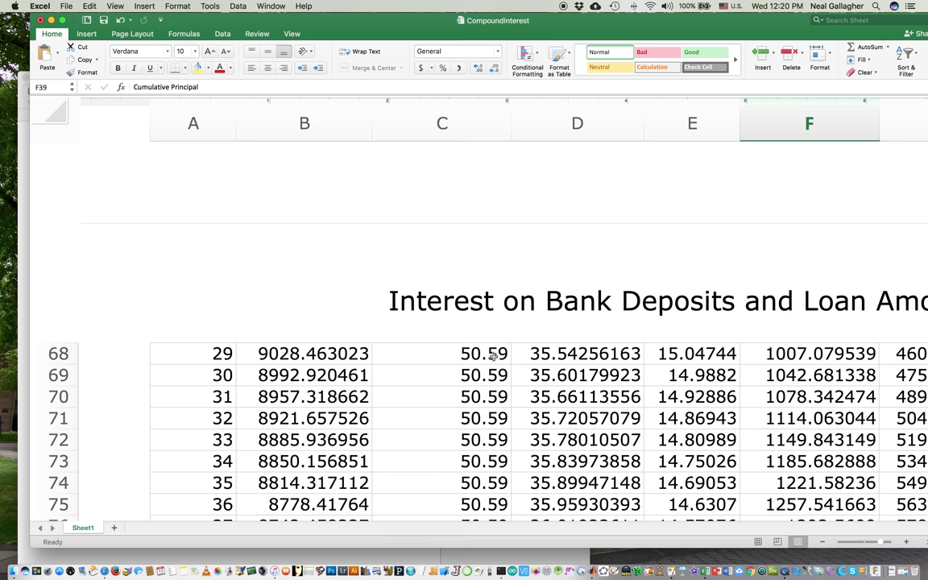
{"action": "scroll", "coordinate": [493, 355], "scroll_direction": "right", "scroll_amount": 3}
{"action": "scroll", "coordinate": [492, 354], "scroll_direction": "down", "scroll_amount": 1}
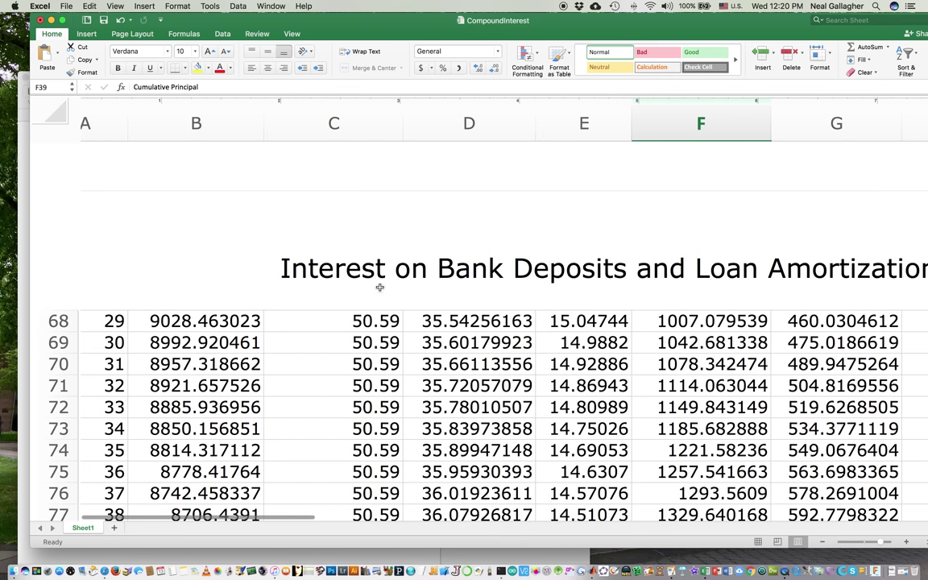
{"action": "scroll", "coordinate": [774, 299], "scroll_direction": "right", "scroll_amount": 2}
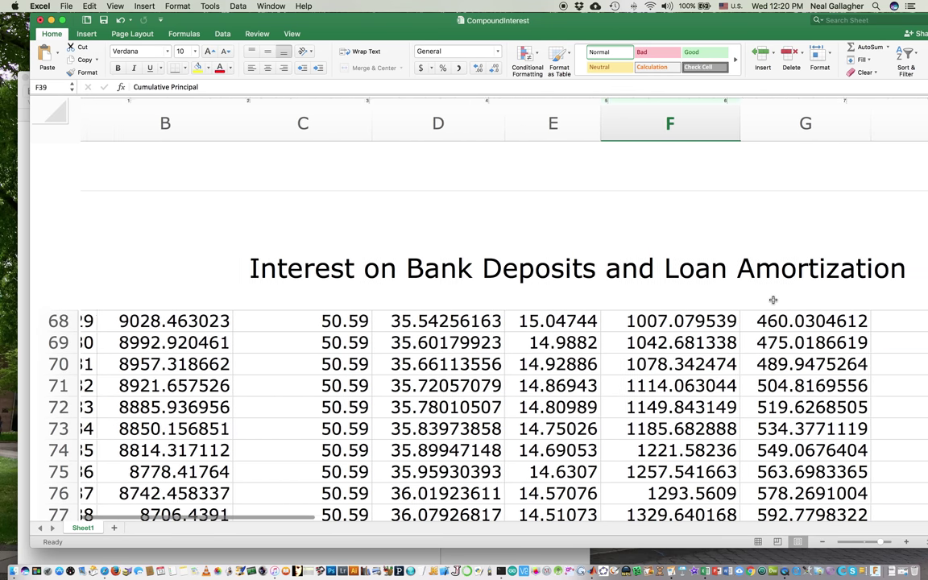
{"action": "scroll", "coordinate": [772, 299], "scroll_direction": "left", "scroll_amount": 2}
{"action": "scroll", "coordinate": [671, 364], "scroll_direction": "up", "scroll_amount": 1}
{"action": "scroll", "coordinate": [671, 363], "scroll_direction": "down", "scroll_amount": 10}
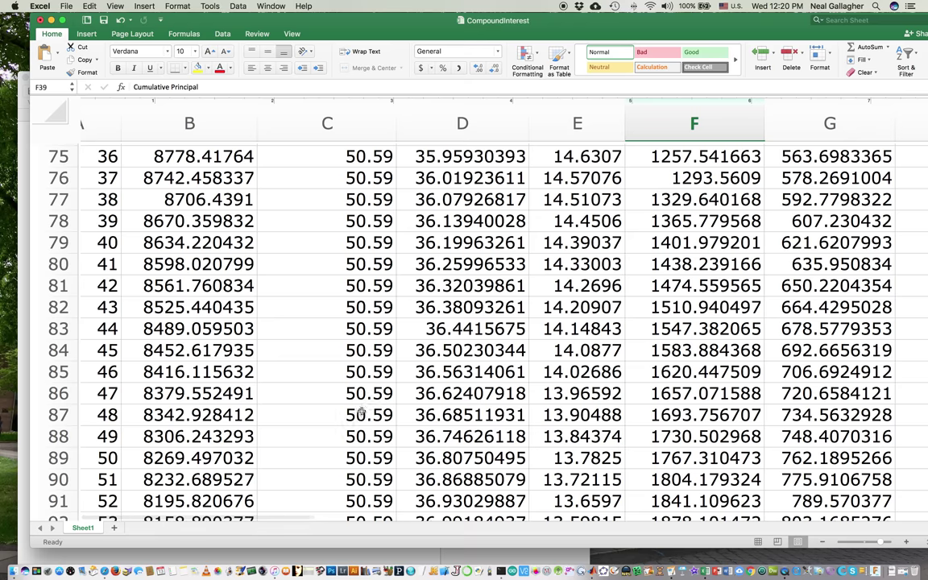
{"action": "scroll", "coordinate": [364, 419], "scroll_direction": "down", "scroll_amount": 15}
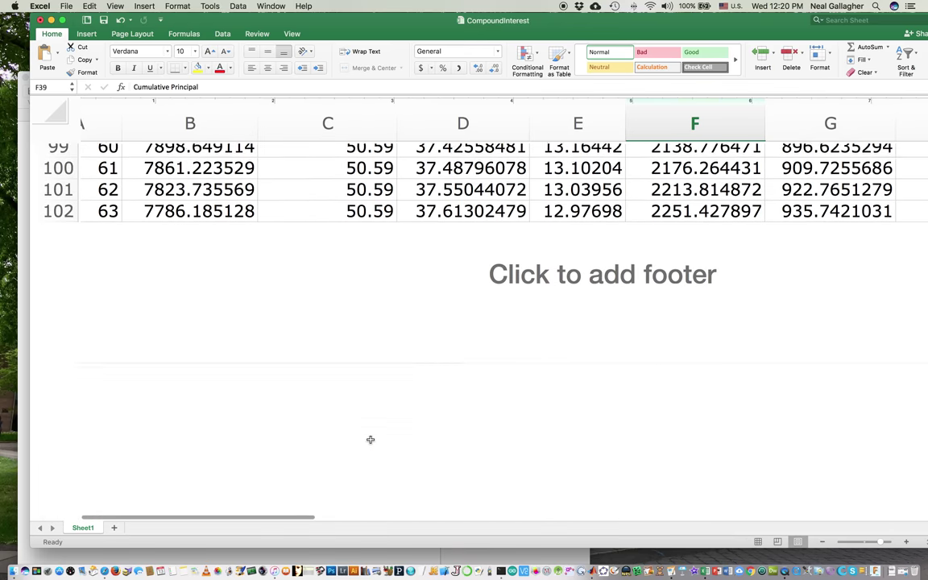
{"action": "scroll", "coordinate": [370, 439], "scroll_direction": "up", "scroll_amount": 5}
{"action": "scroll", "coordinate": [370, 439], "scroll_direction": "right", "scroll_amount": 2}
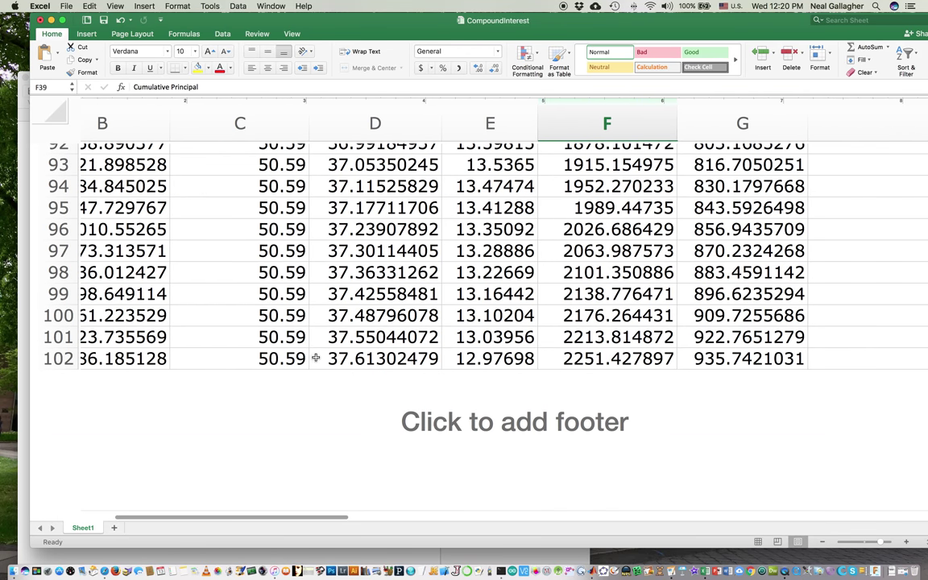
{"action": "scroll", "coordinate": [344, 301], "scroll_direction": "left", "scroll_amount": 1}
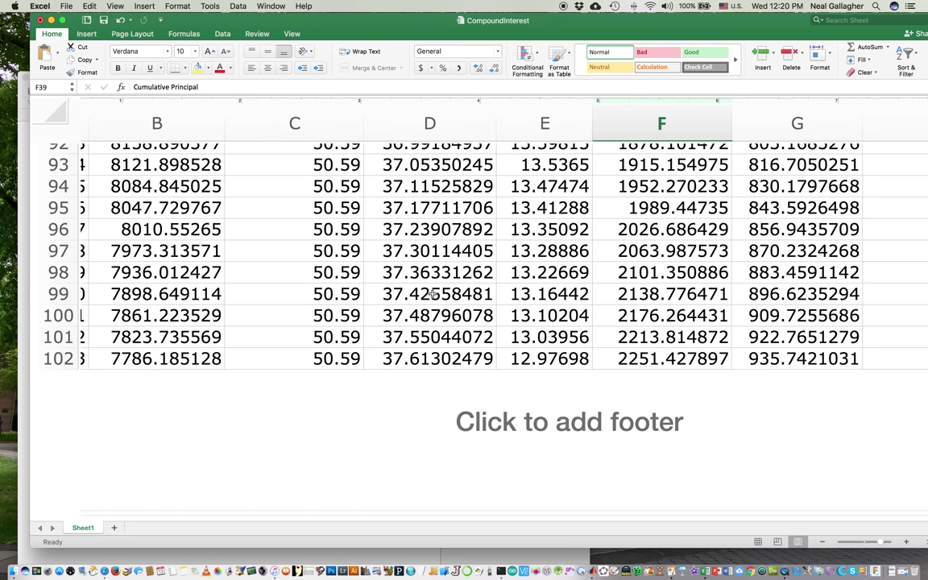
{"action": "scroll", "coordinate": [433, 294], "scroll_direction": "up", "scroll_amount": 10}
{"action": "scroll", "coordinate": [440, 298], "scroll_direction": "up", "scroll_amount": 5}
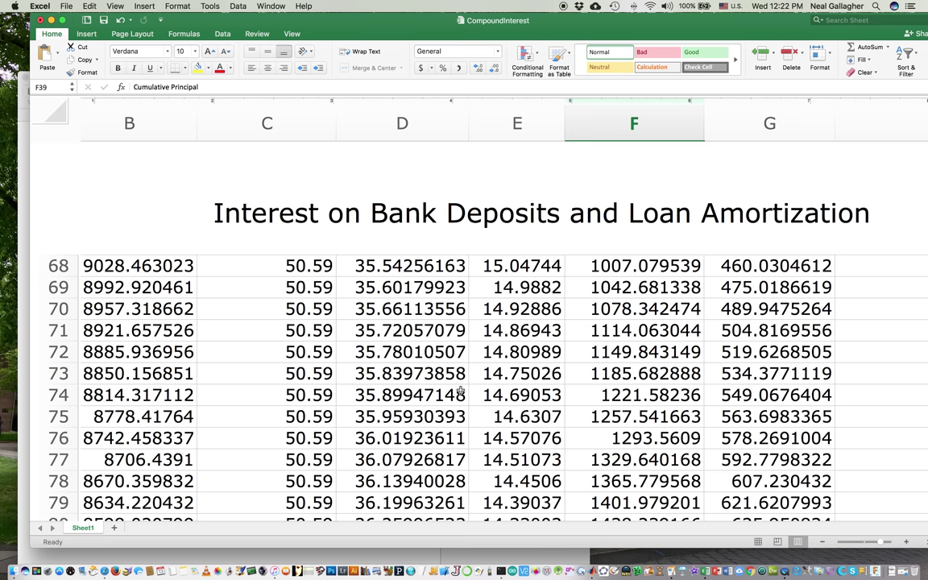
Scroll up and left to the blank top margin of the page above column A
{"action": "scroll", "coordinate": [468, 387], "scroll_direction": "down", "scroll_amount": 1}
{"action": "scroll", "coordinate": [467, 387], "scroll_direction": "left", "scroll_amount": 1}
{"action": "scroll", "coordinate": [471, 385], "scroll_direction": "up", "scroll_amount": 10}
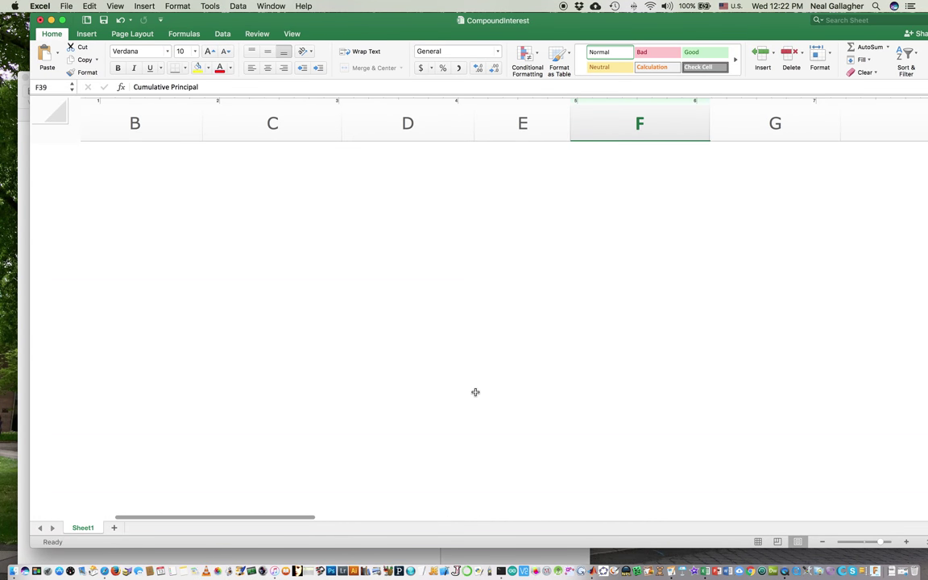
{"action": "scroll", "coordinate": [477, 392], "scroll_direction": "left", "scroll_amount": 2}
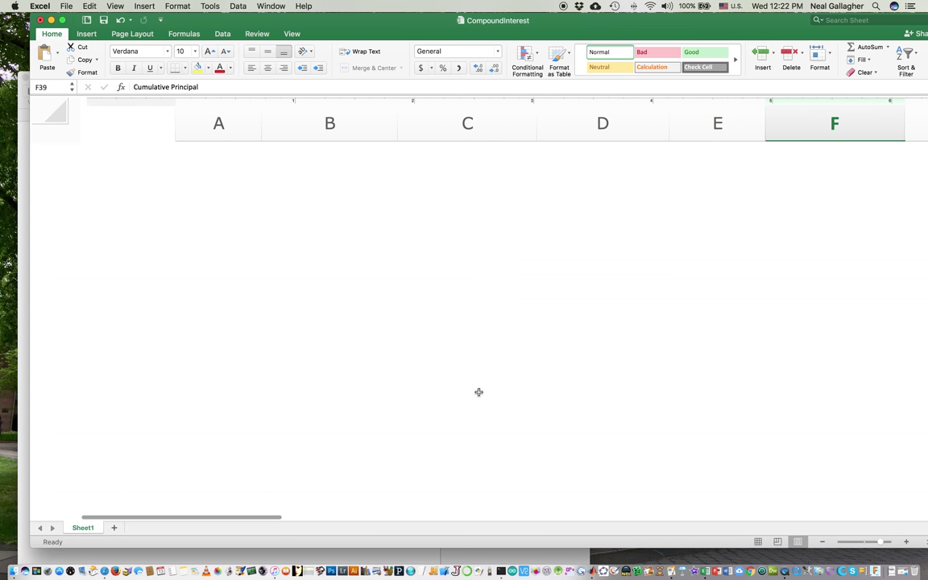